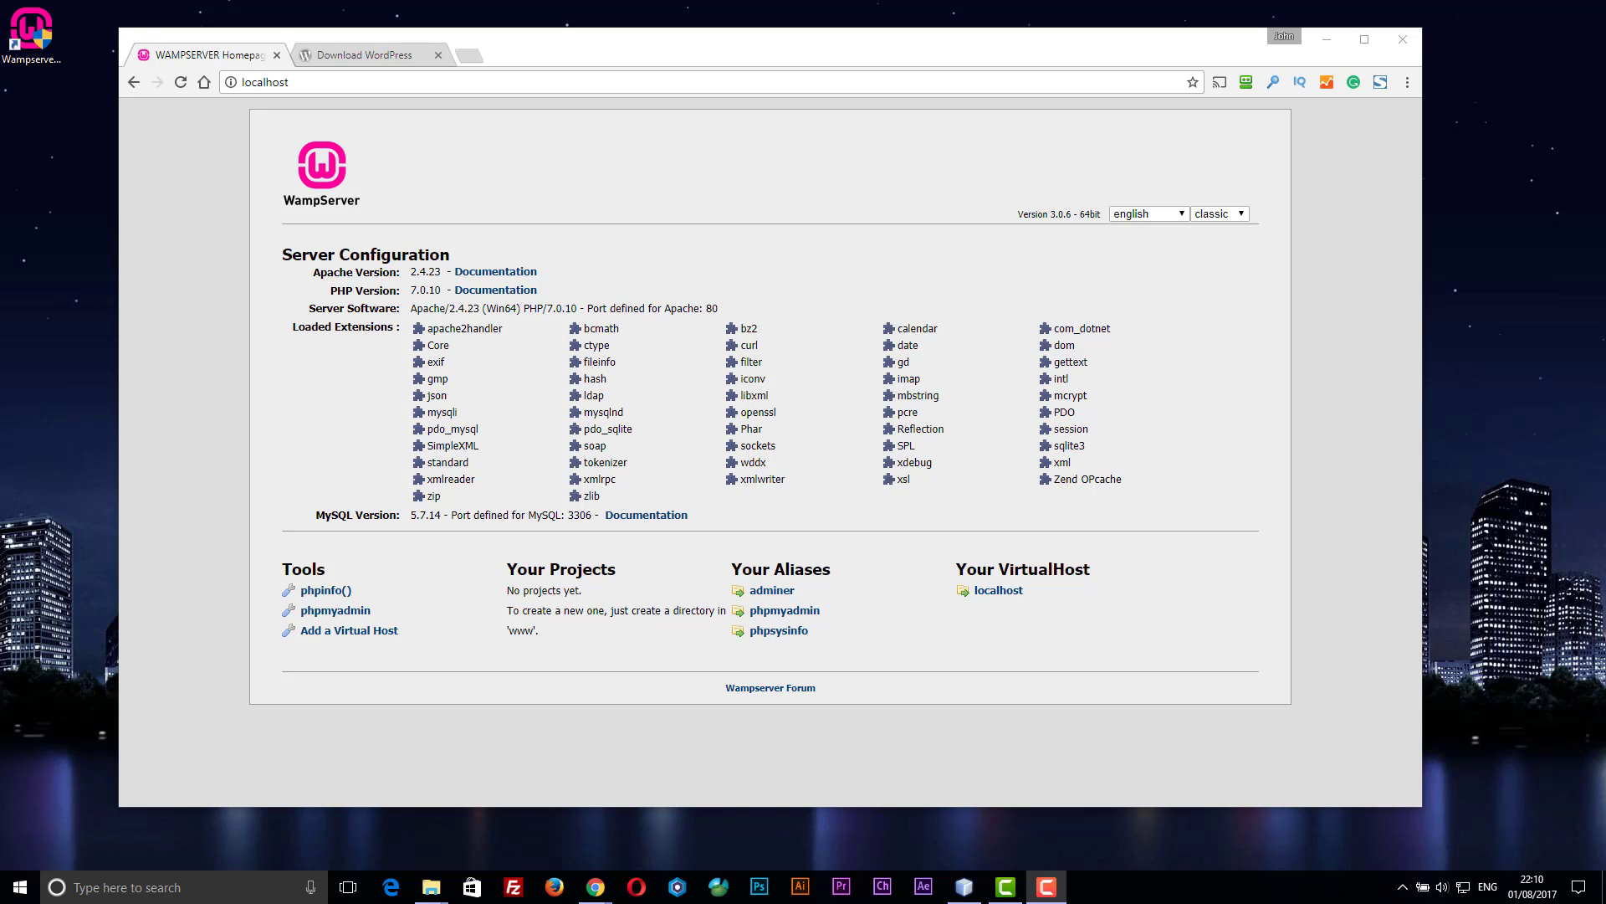
- Bring up File Explorer from the taskbar beside the WampServer homepage
click(432, 887)
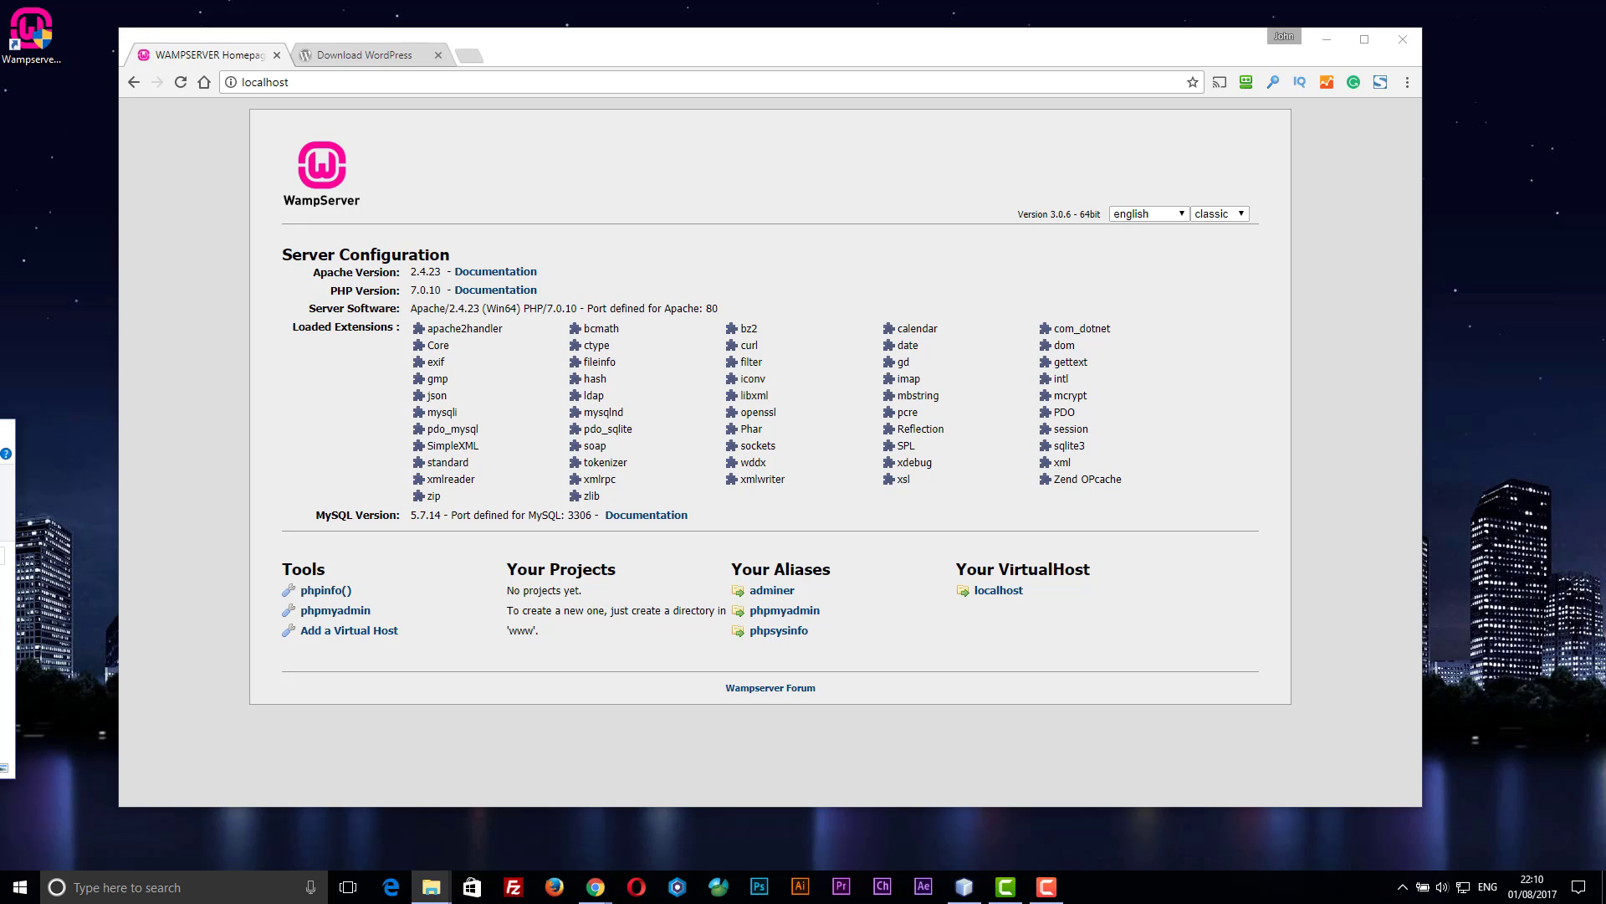
- Create a new folder wp1 inside C:\wamp\www, go into it, then return to the WordPress download page
drag(12, 451, 373, 496)
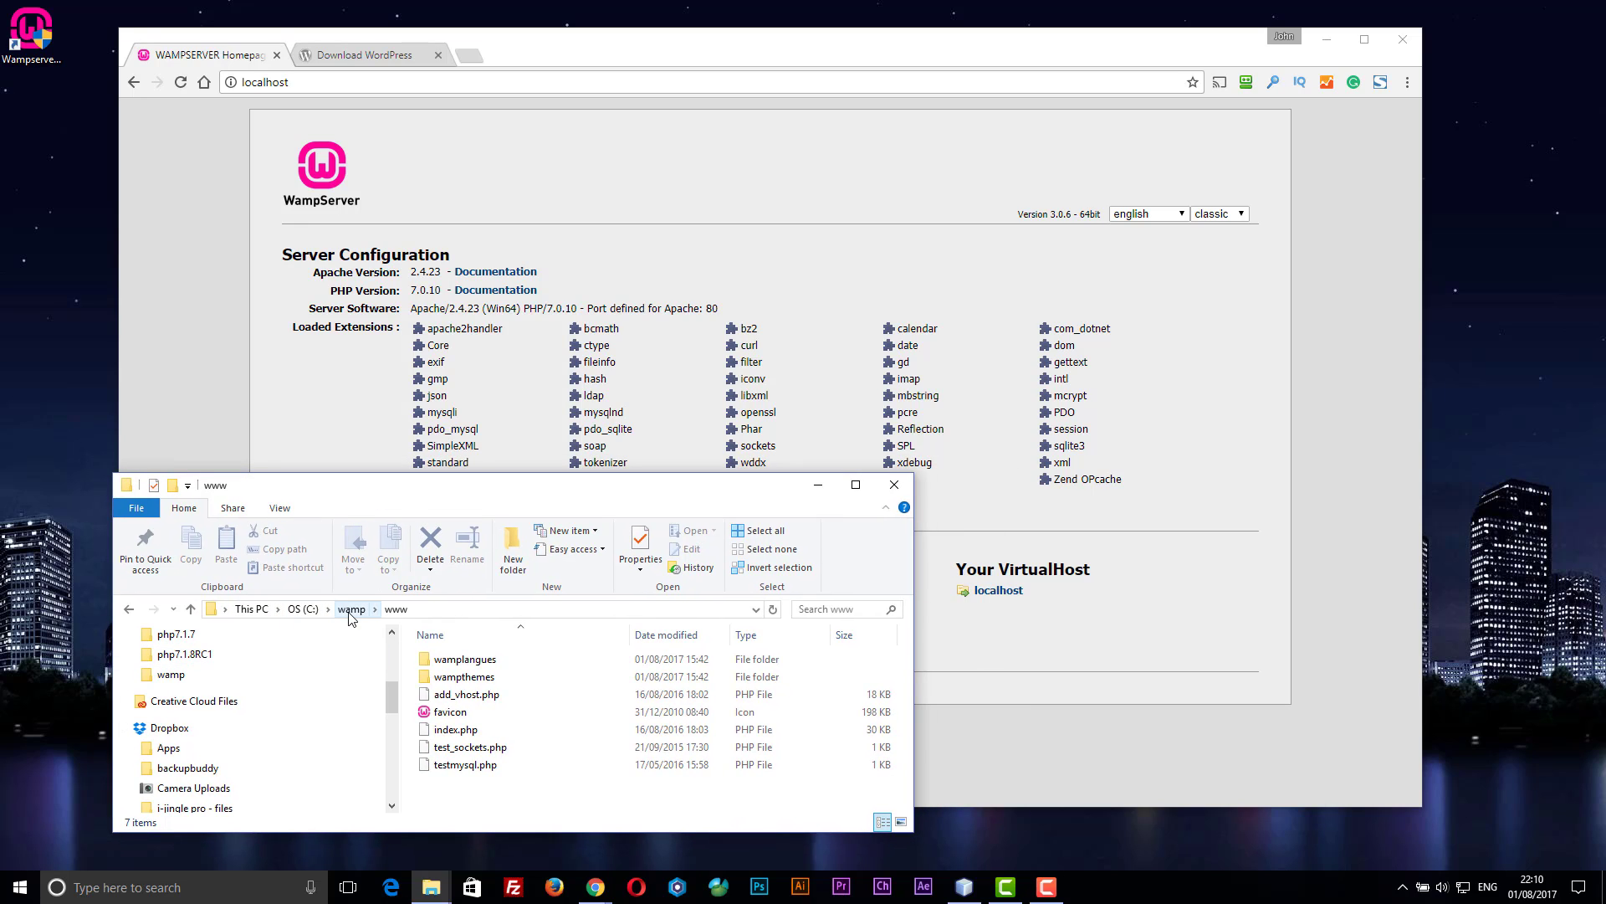
right_click(445, 793)
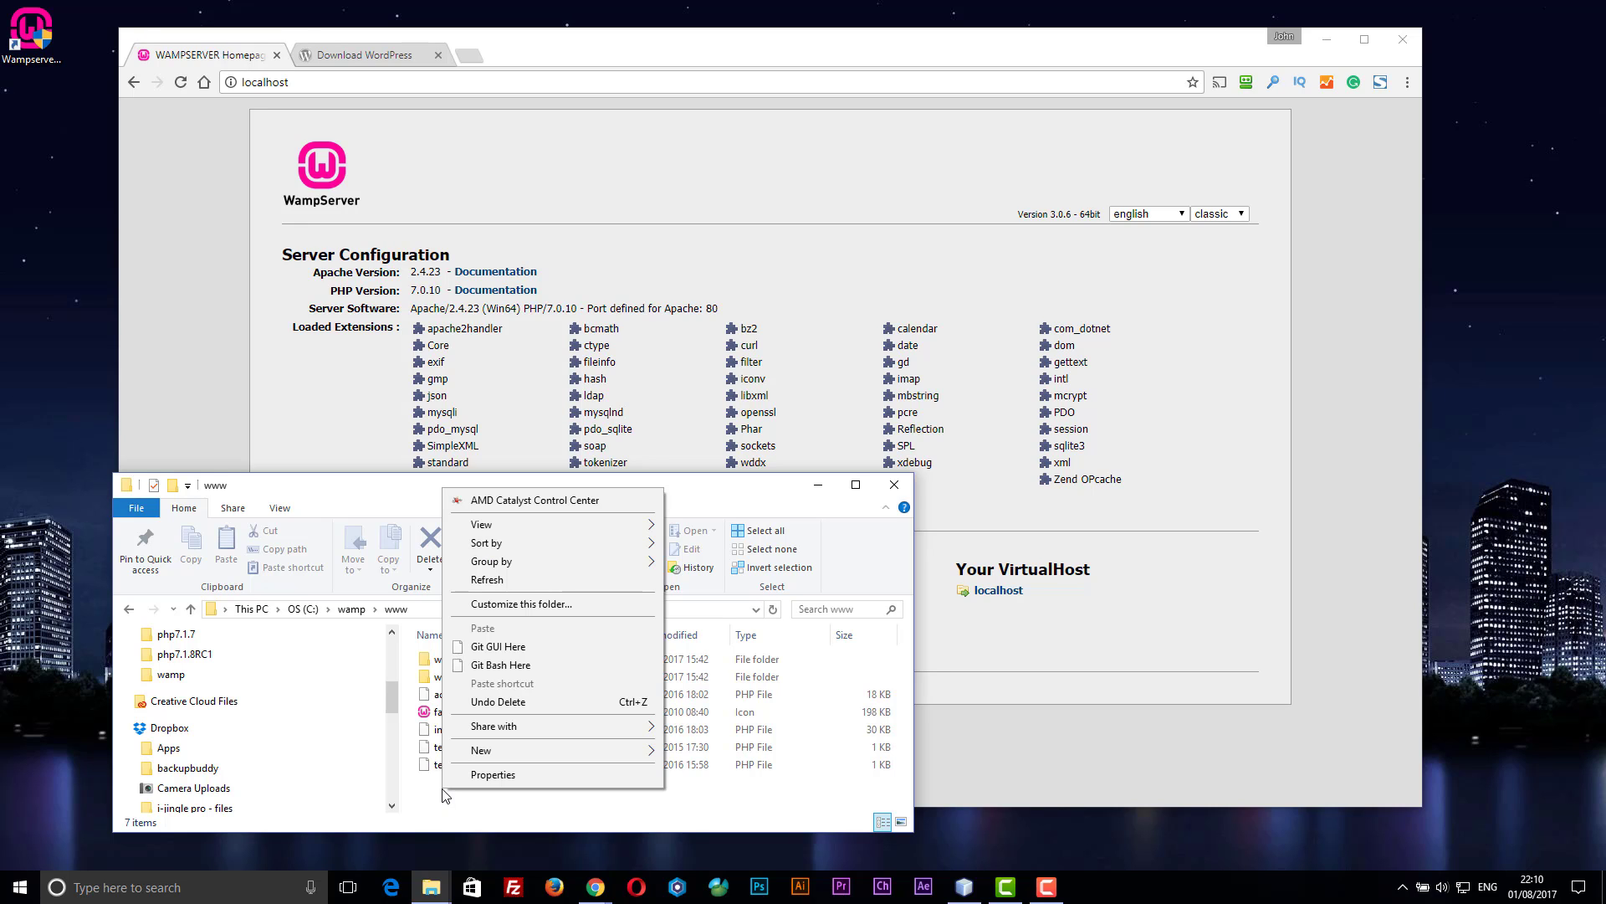
mouse_move(552, 748)
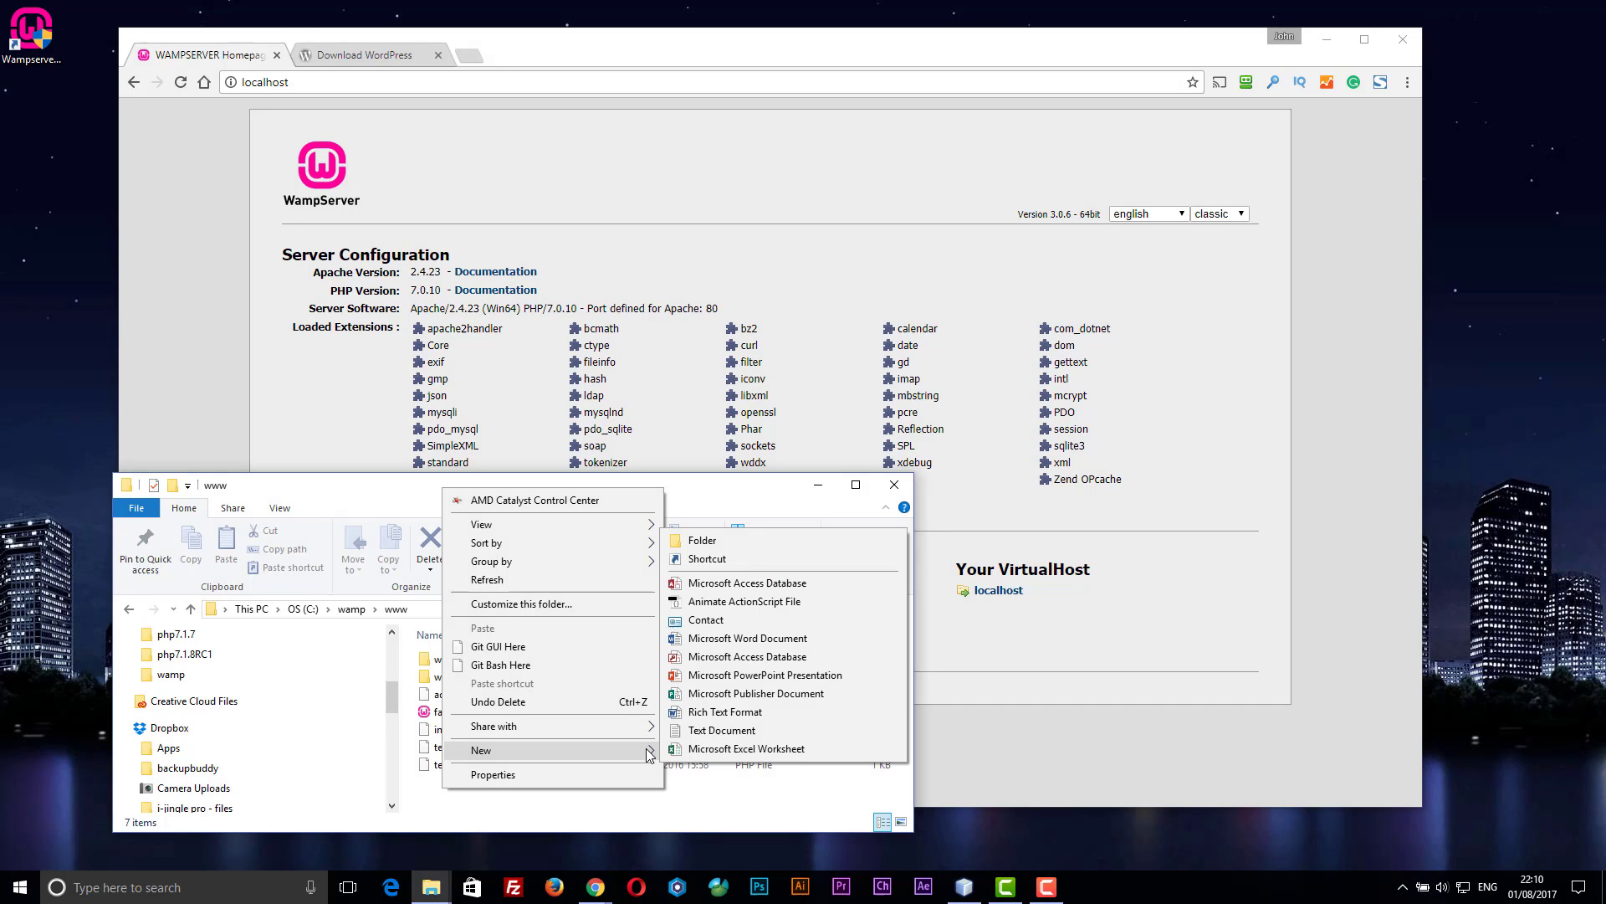
click(703, 540)
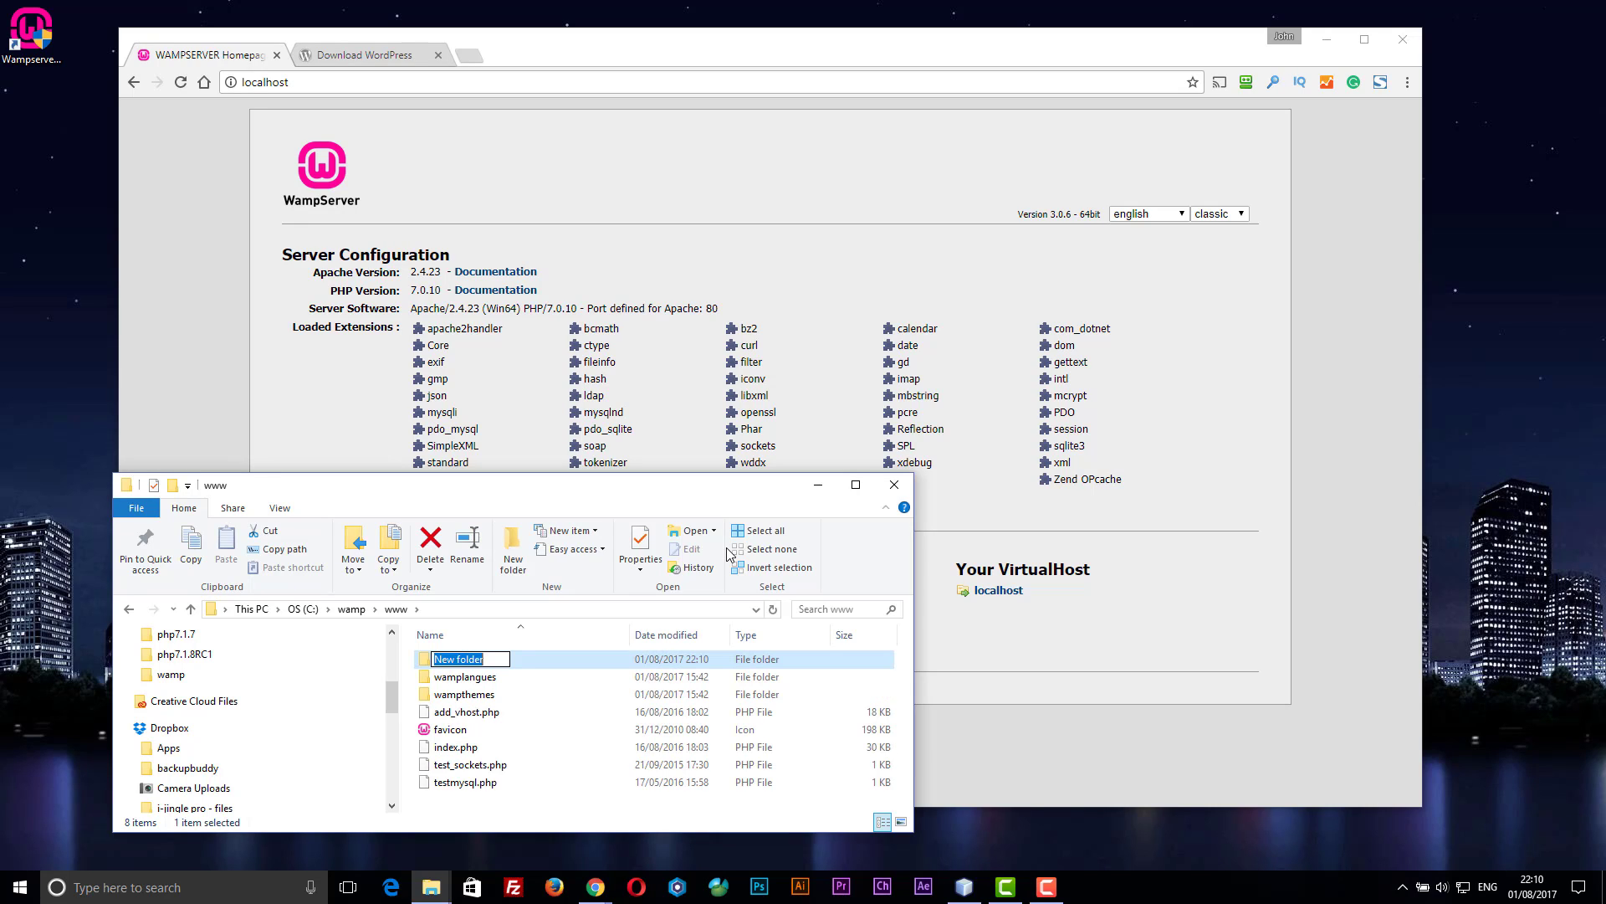
text(wp1)
key(Return)
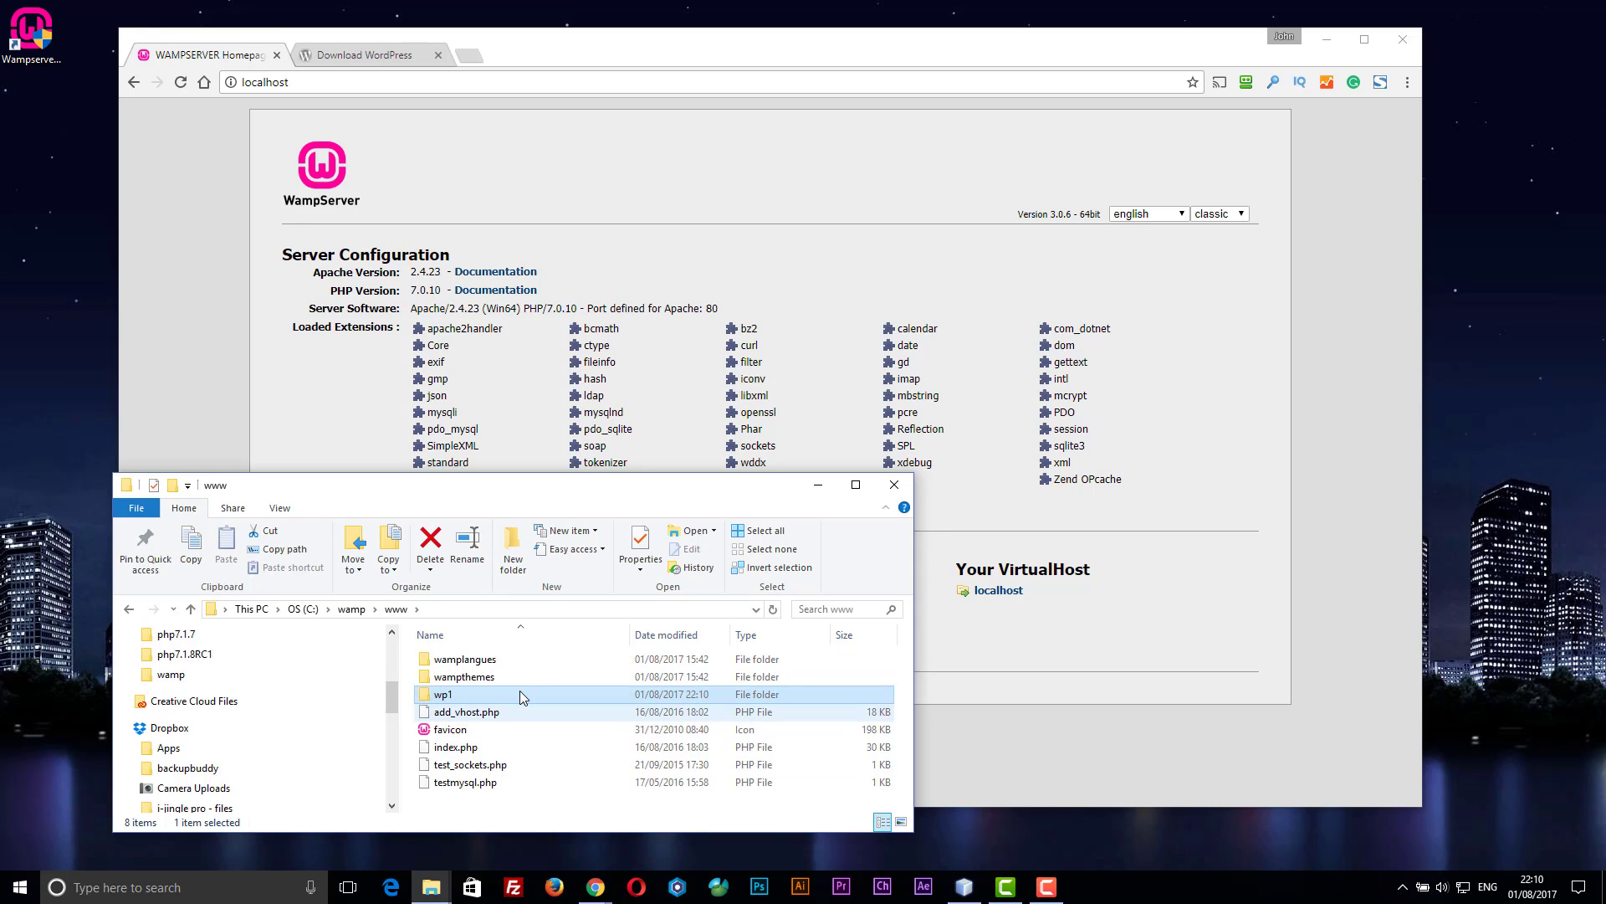
double_click(520, 694)
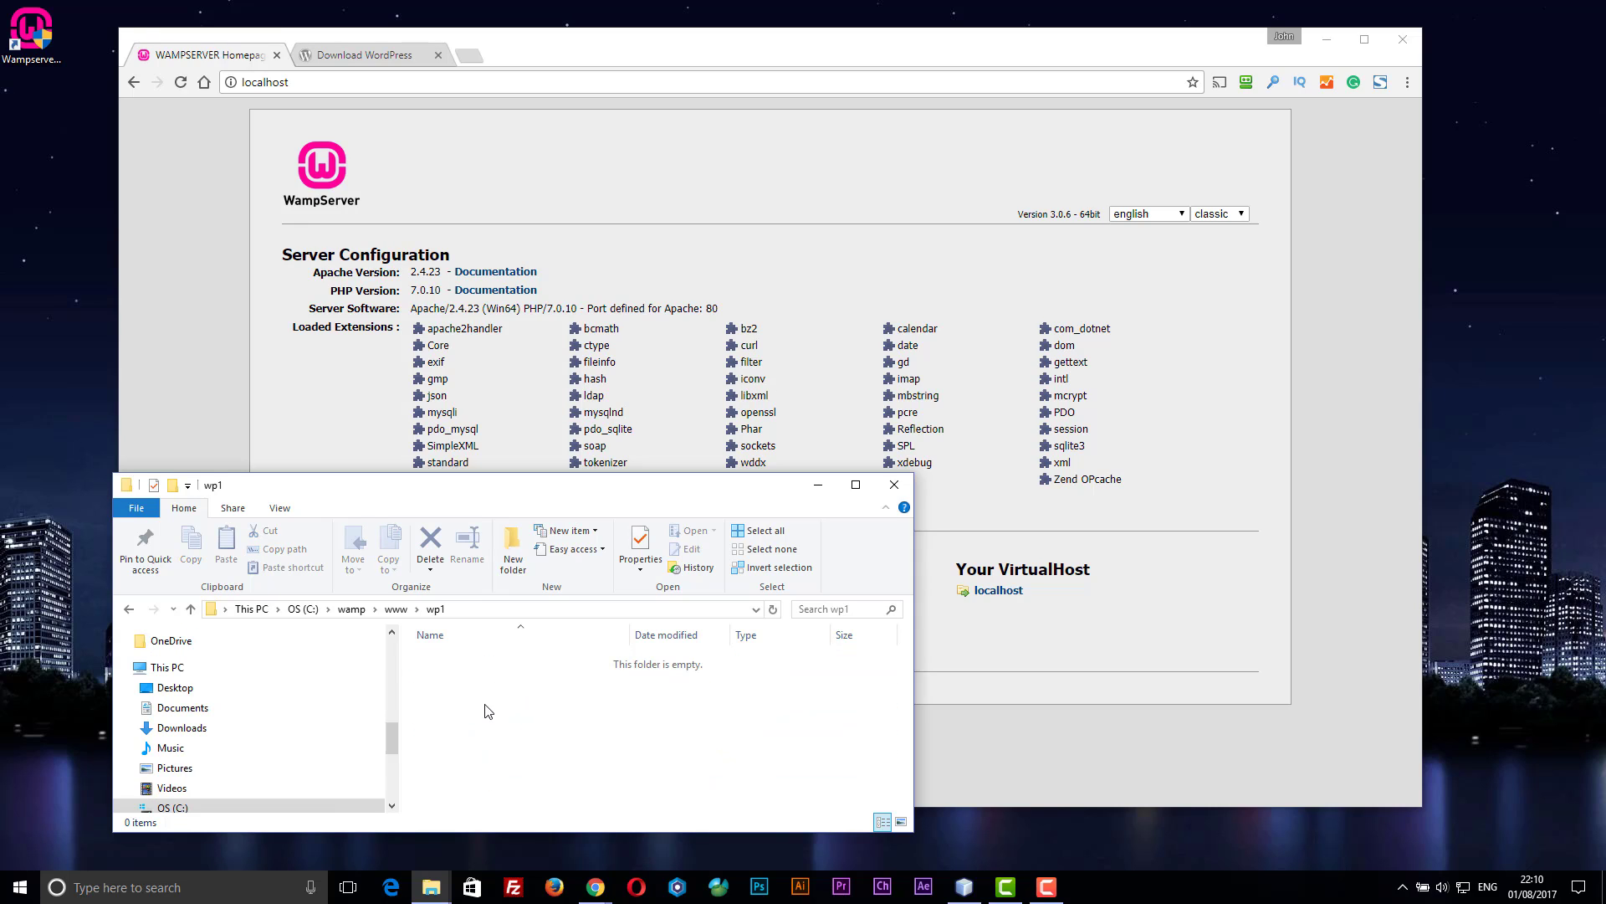
click(358, 55)
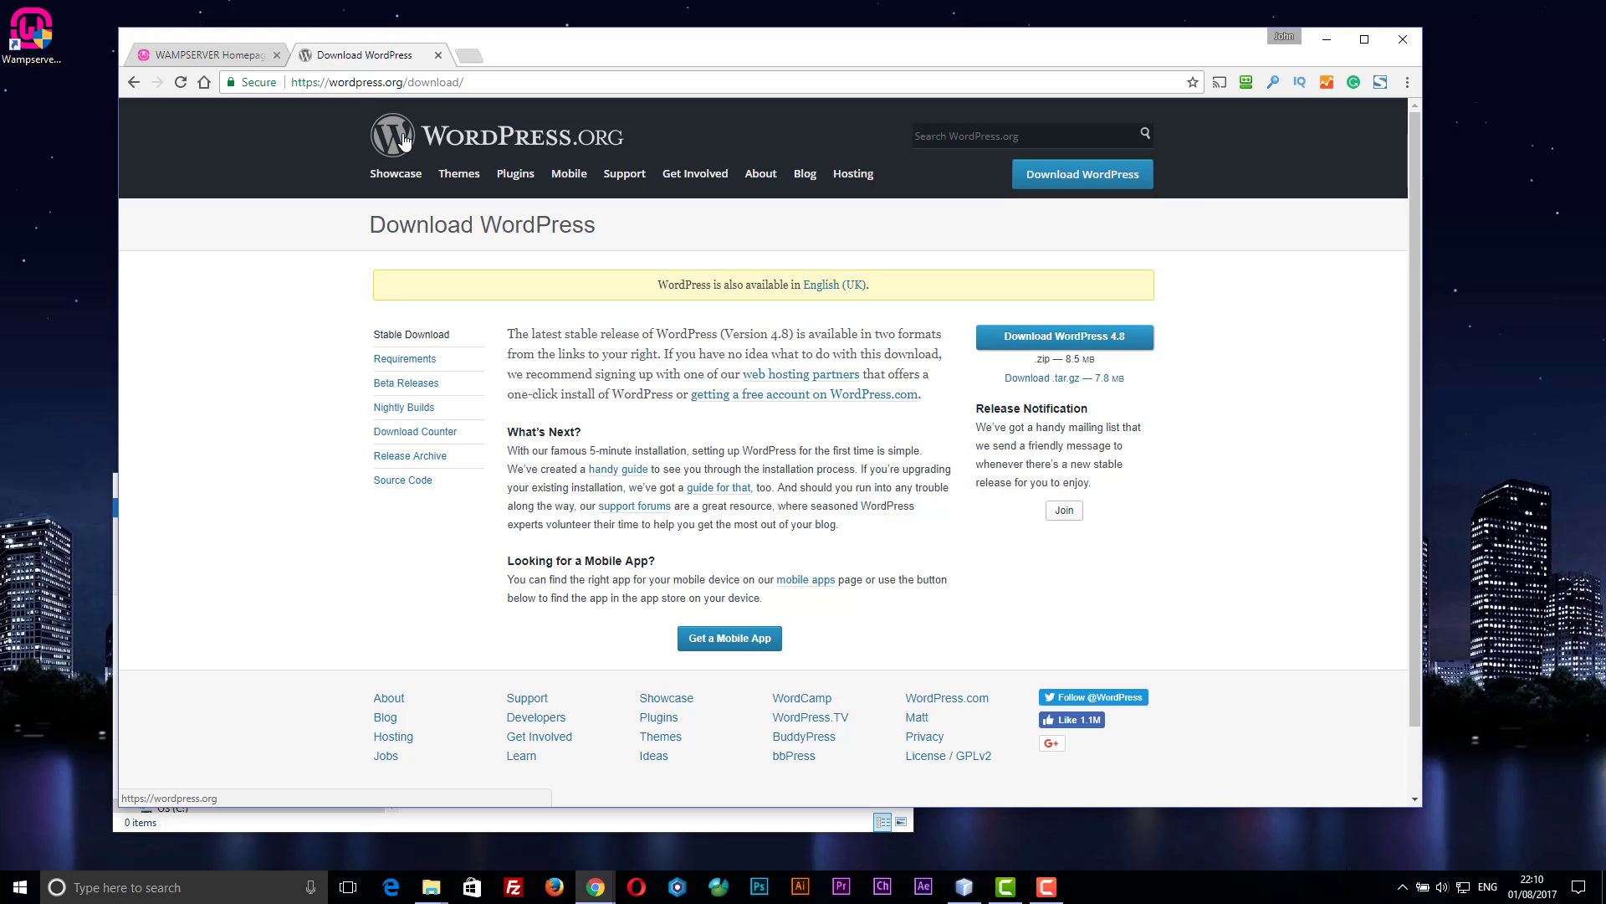
- Download wordpress-4.8.zip and reveal it in the Downloads folder
click(1032, 343)
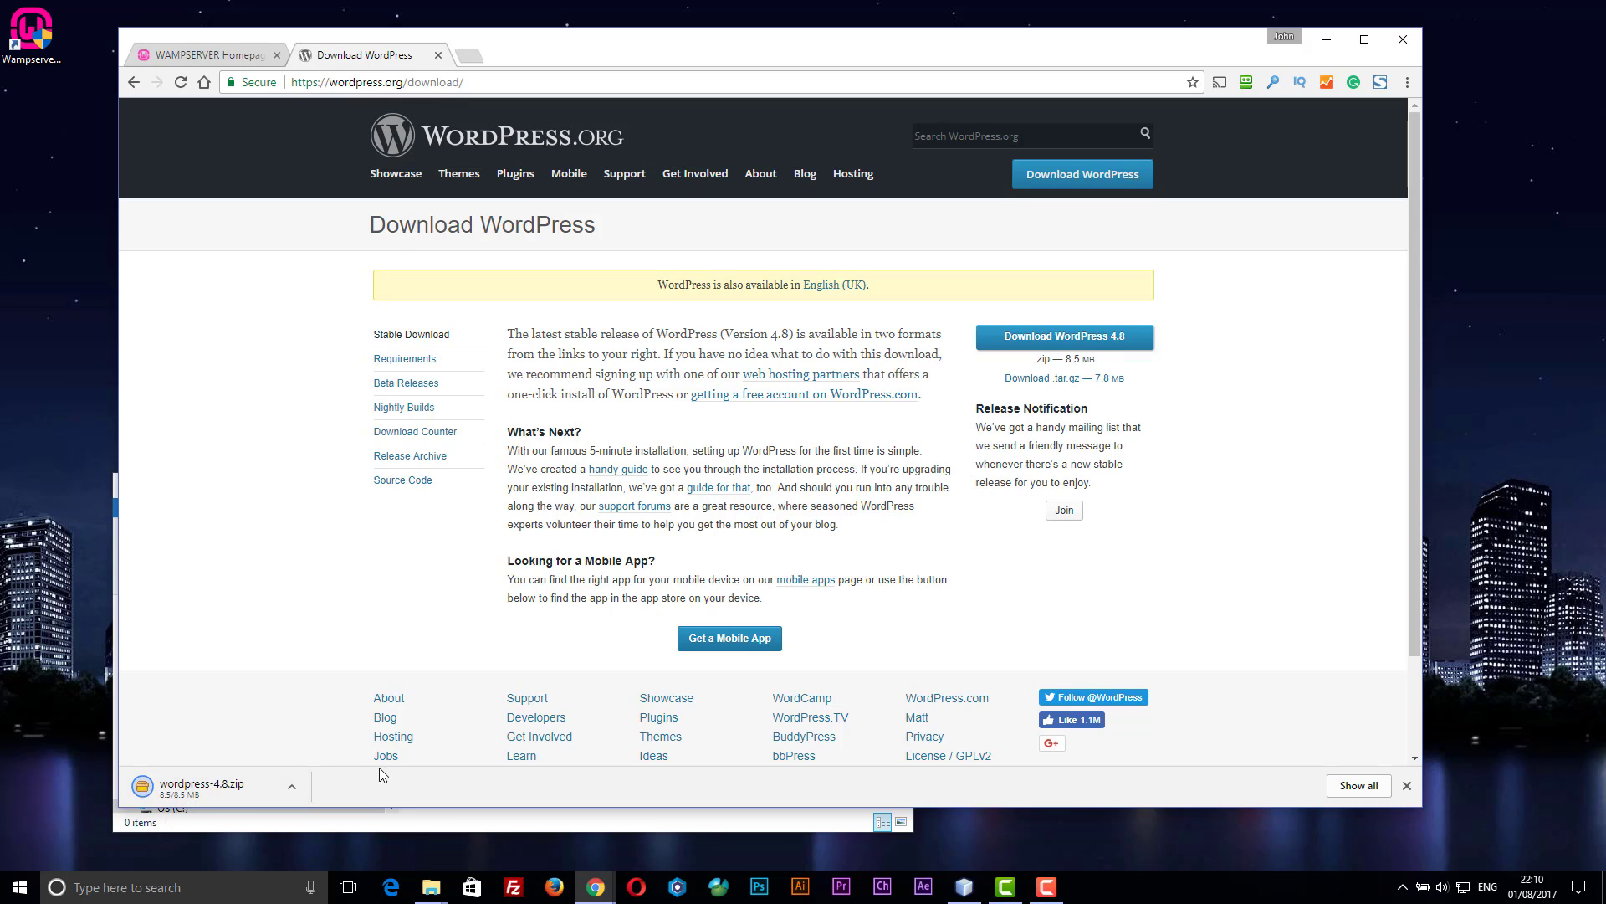
click(1358, 786)
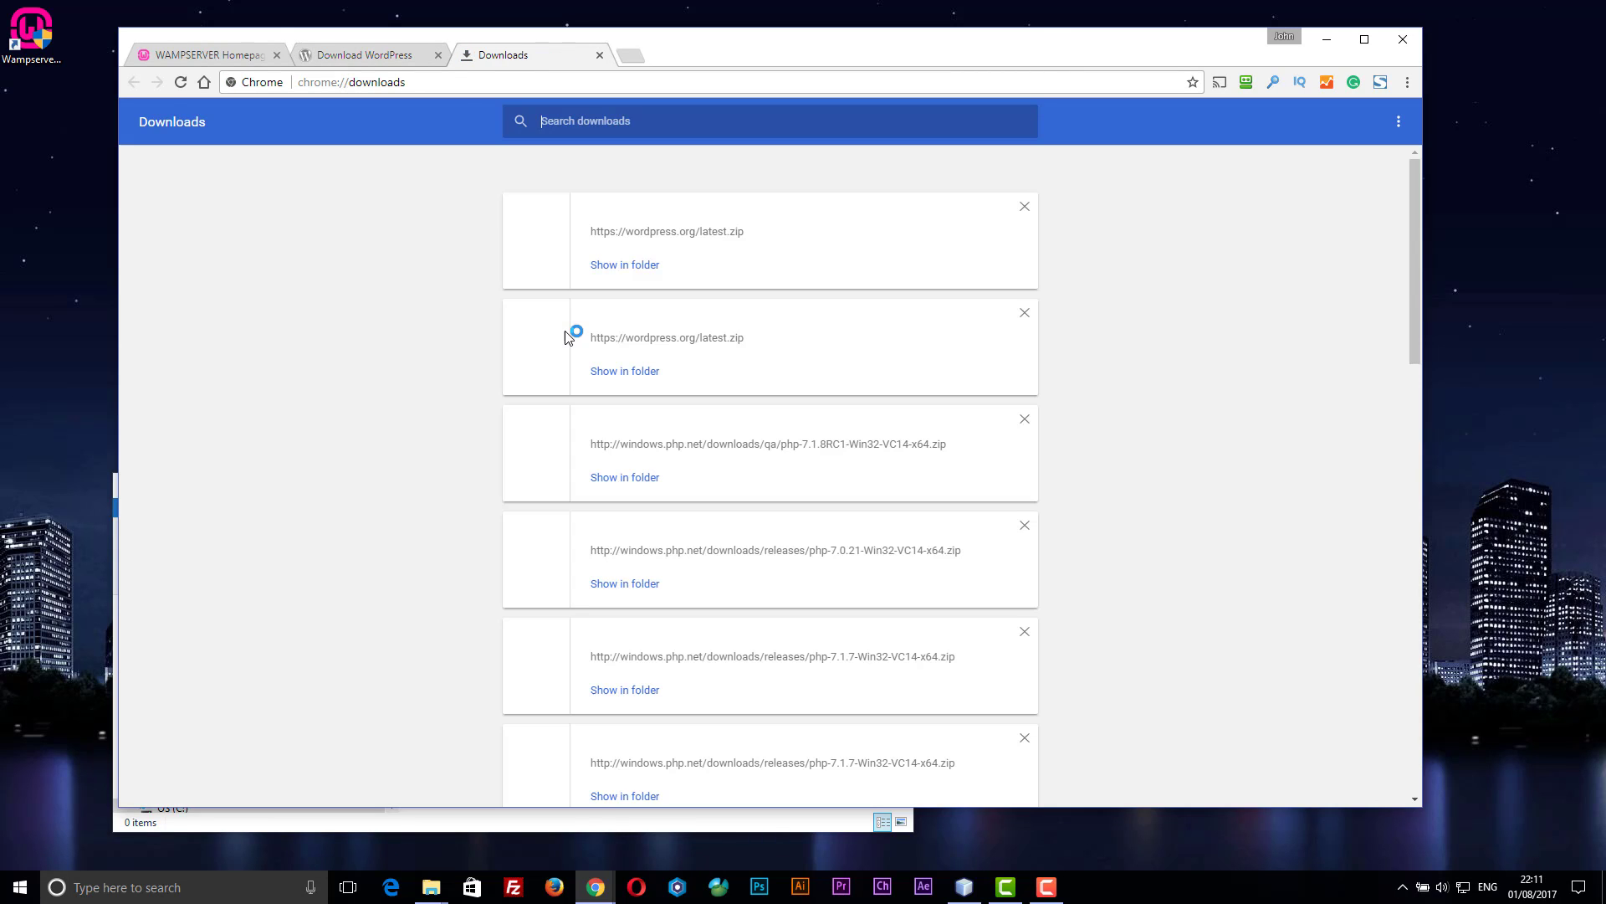
click(624, 264)
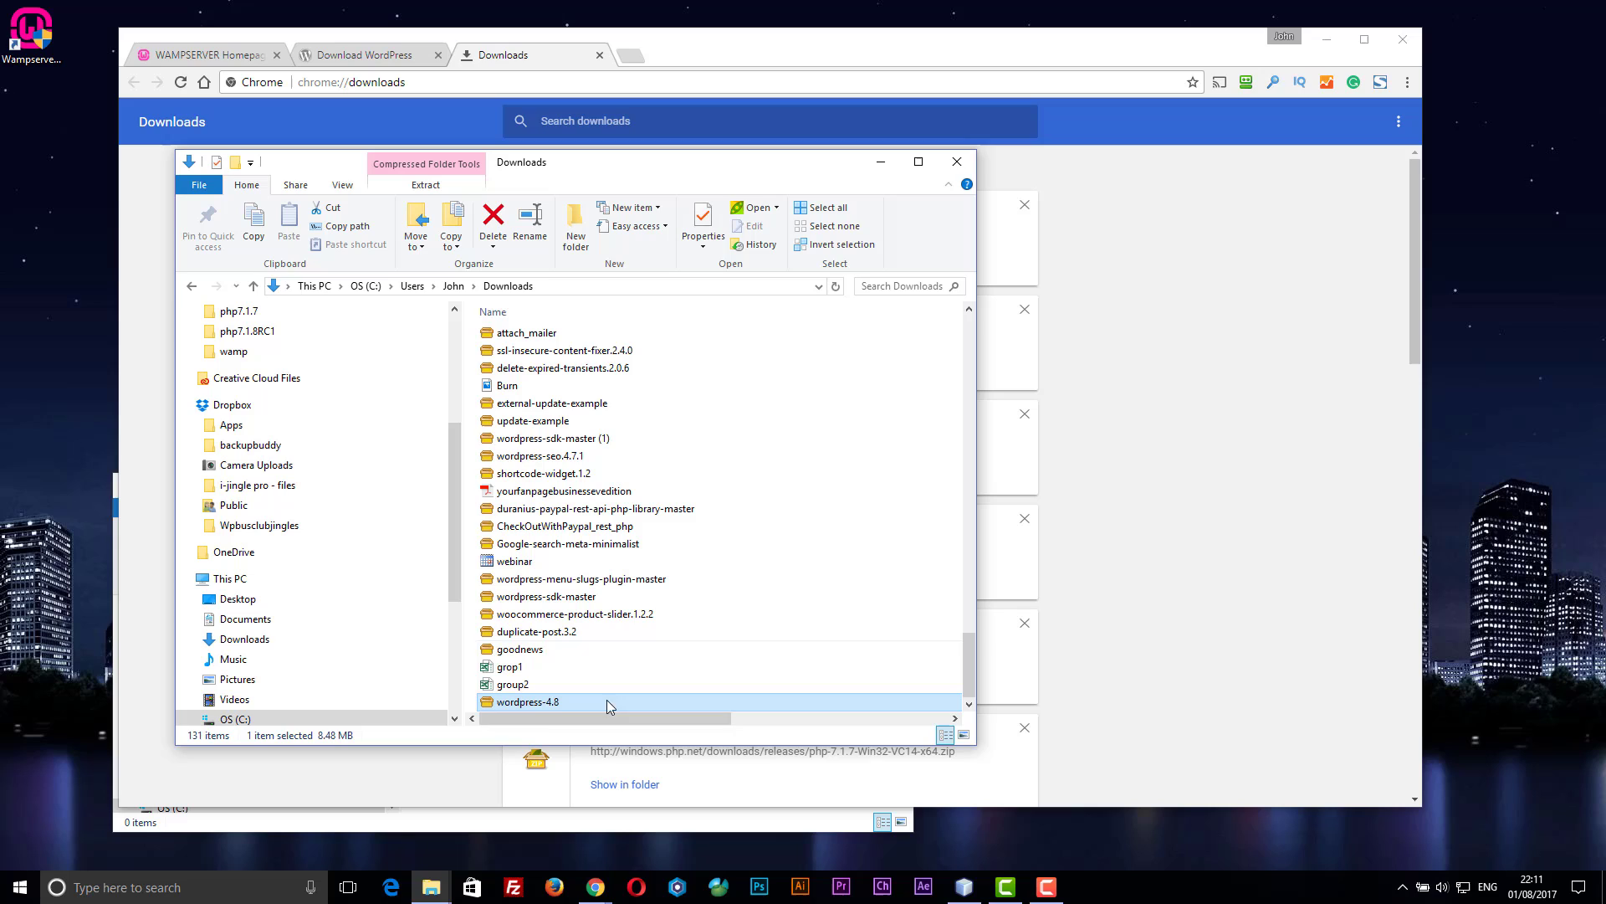
- Extract wordpress-4.8.zip into a new folder with PeaZip and select all 19 extracted files
right_click(553, 704)
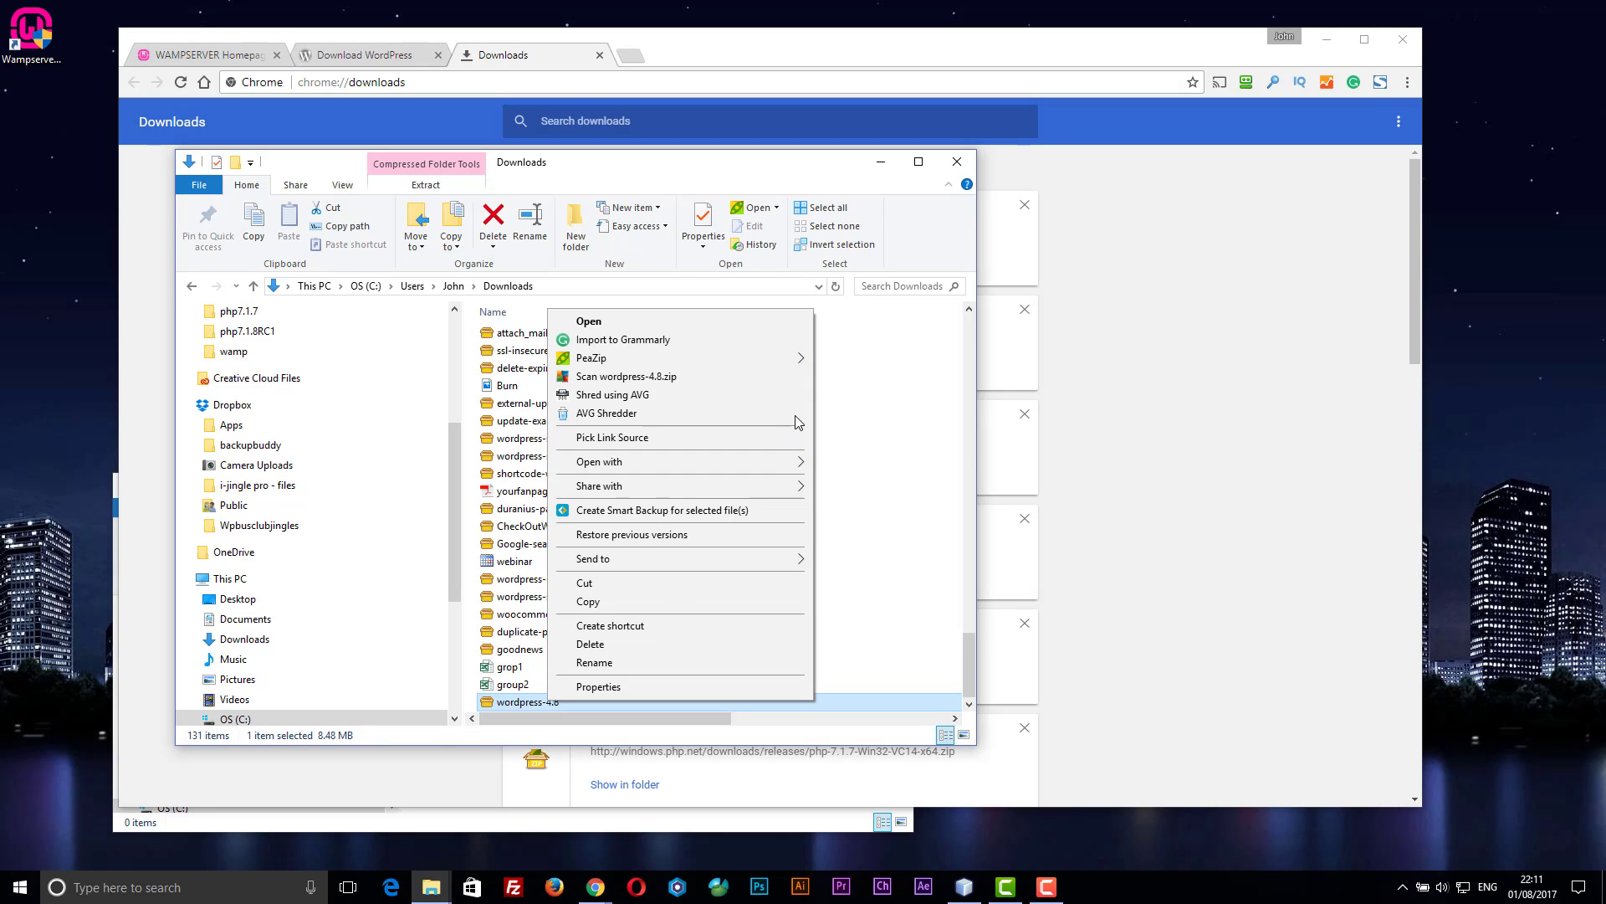
mouse_move(591, 357)
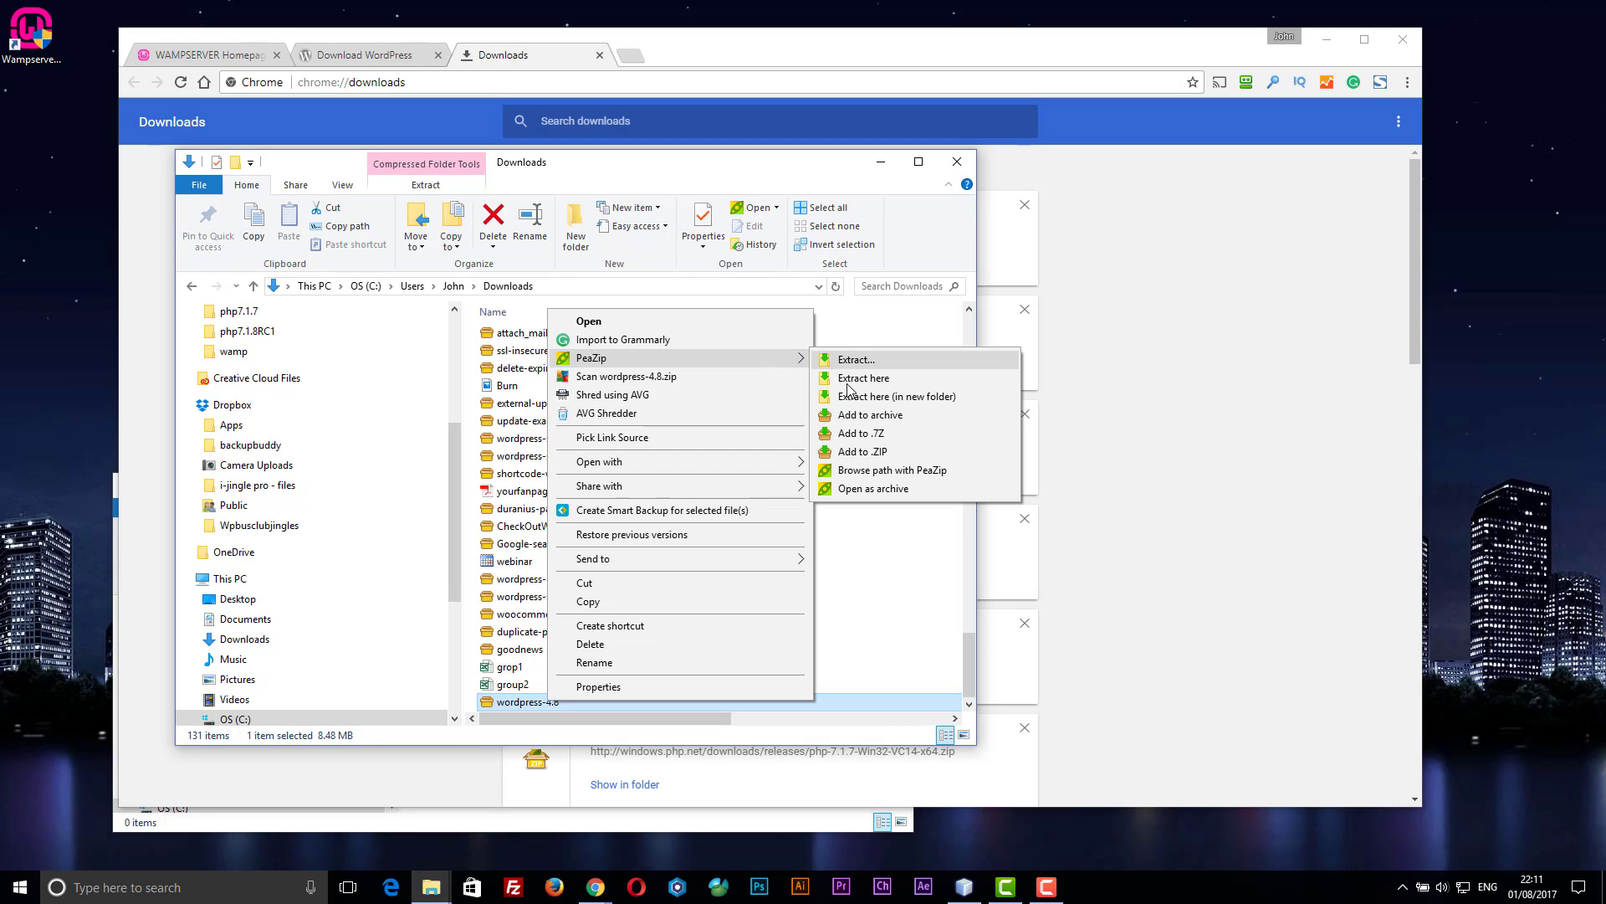
click(850, 397)
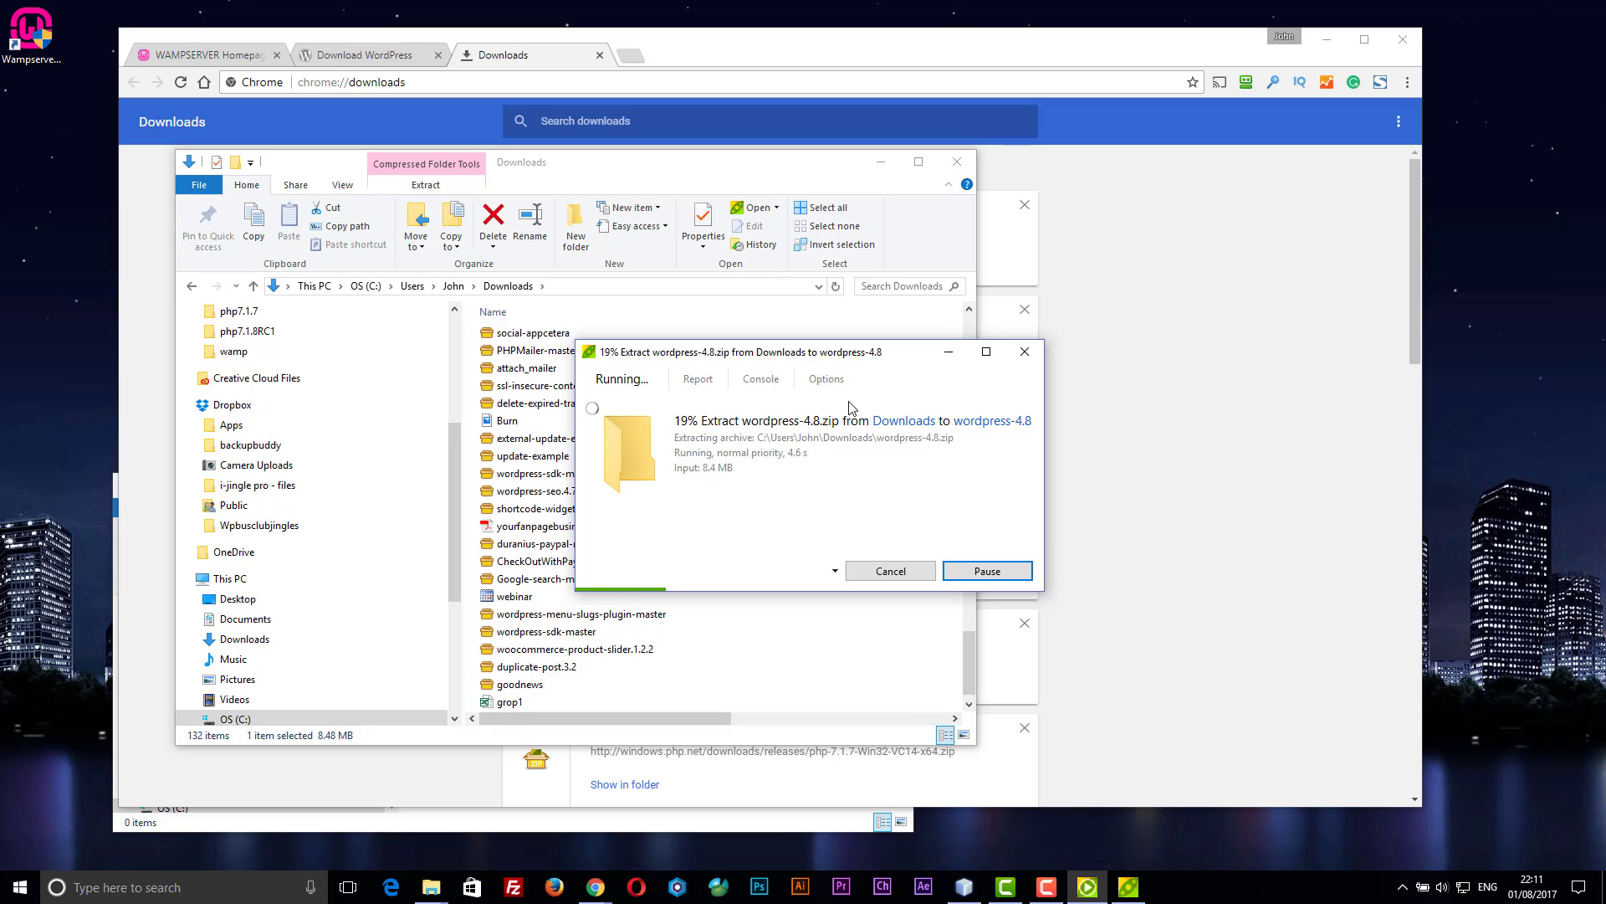
click(981, 568)
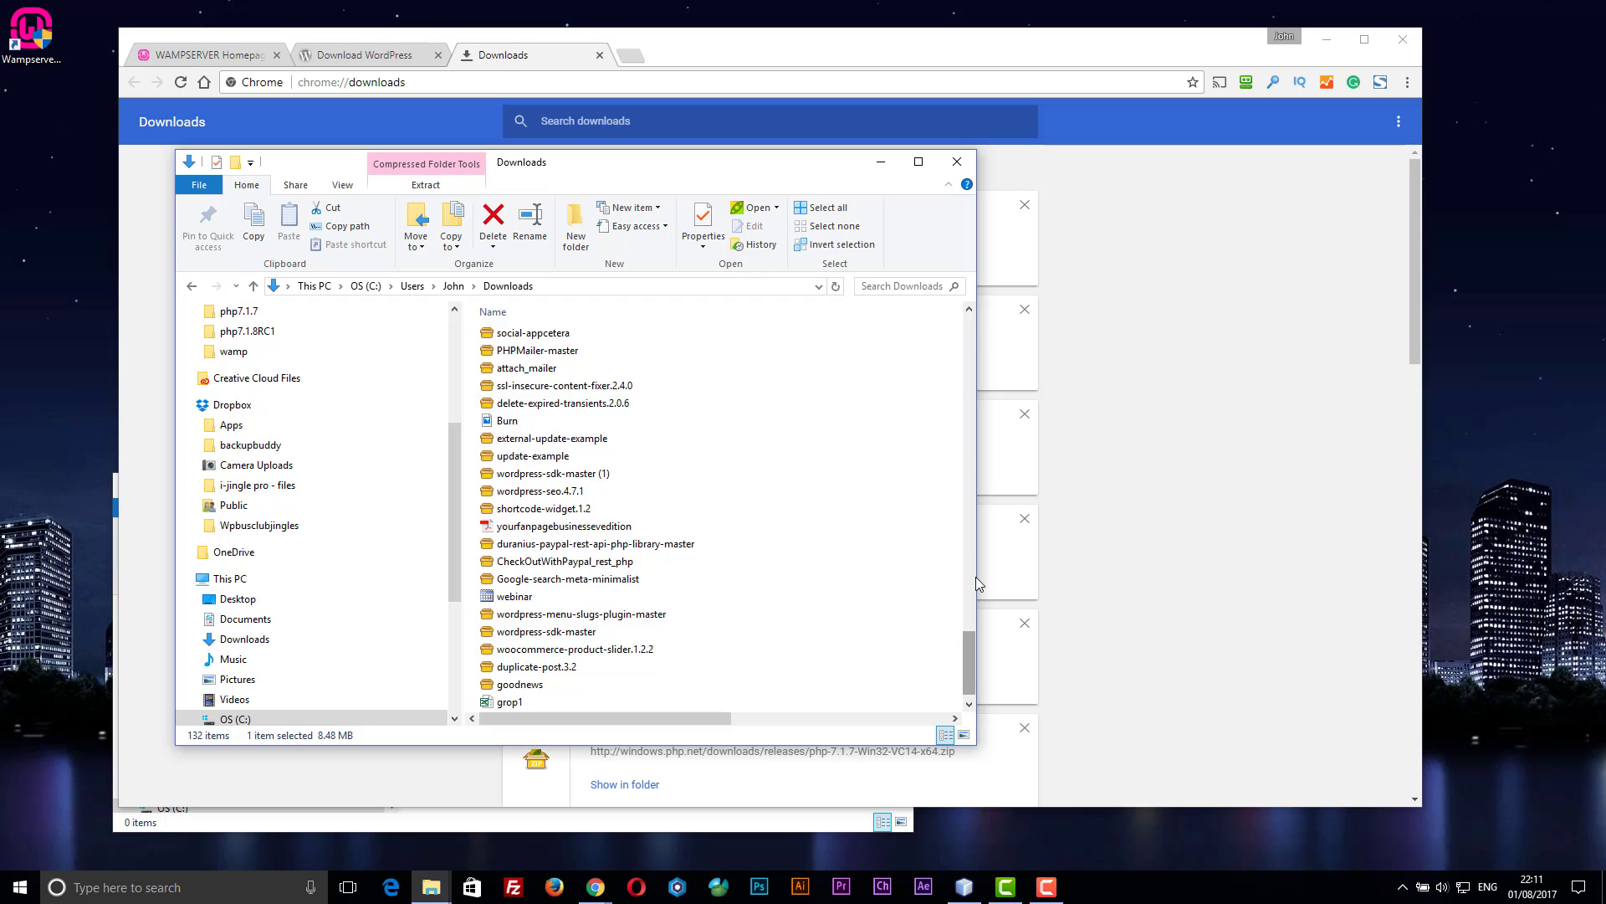
scroll(966, 440, up, 10)
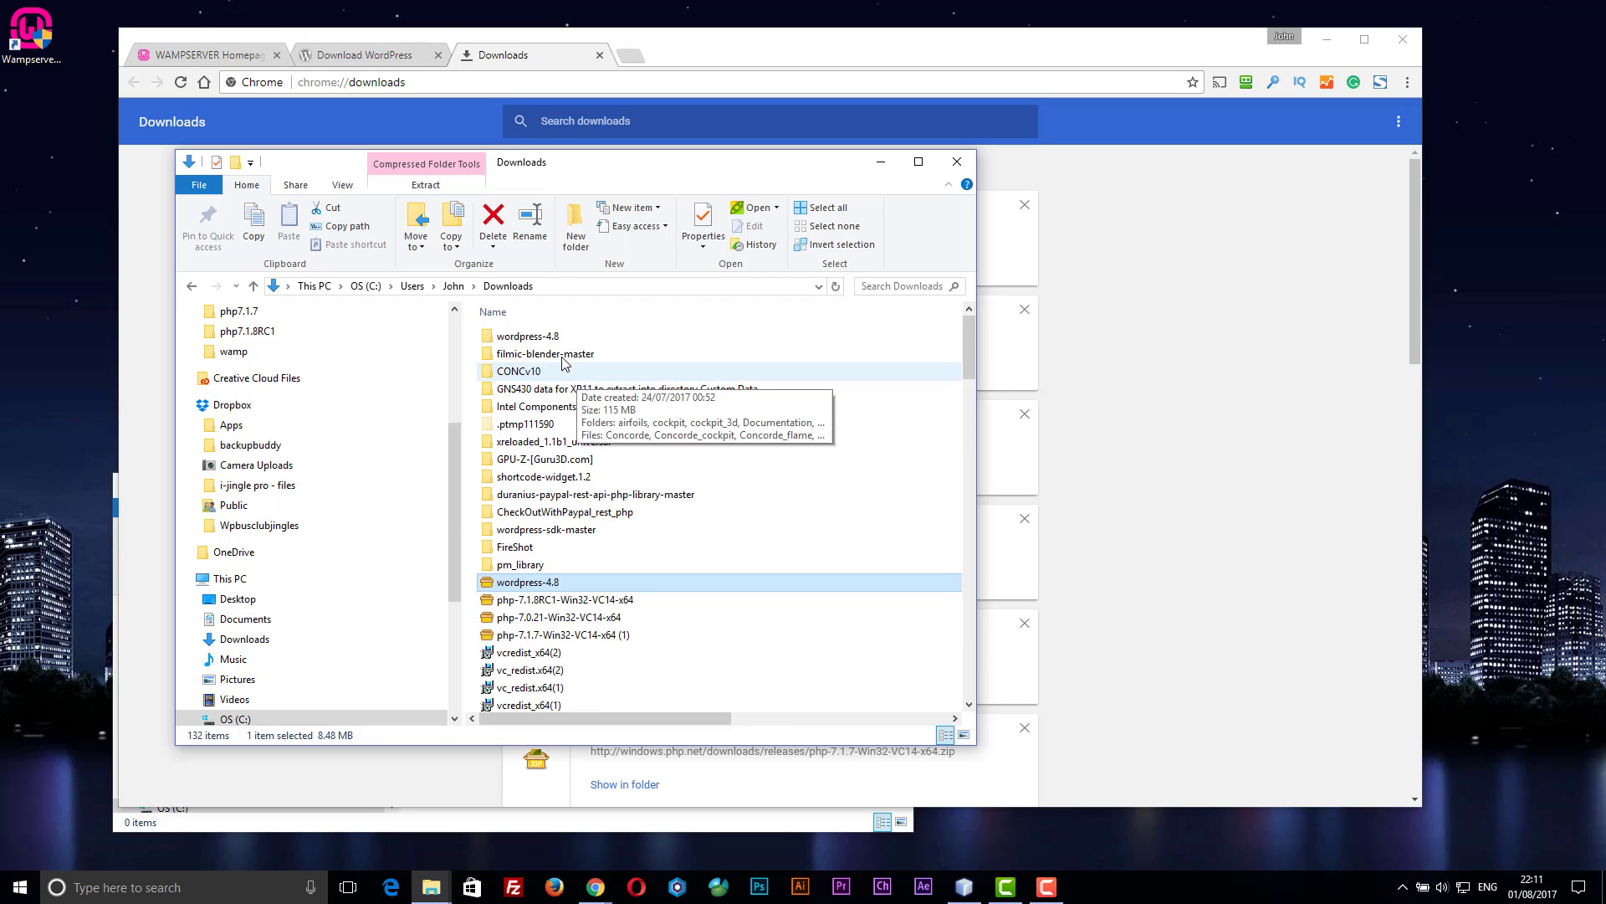
double_click(528, 336)
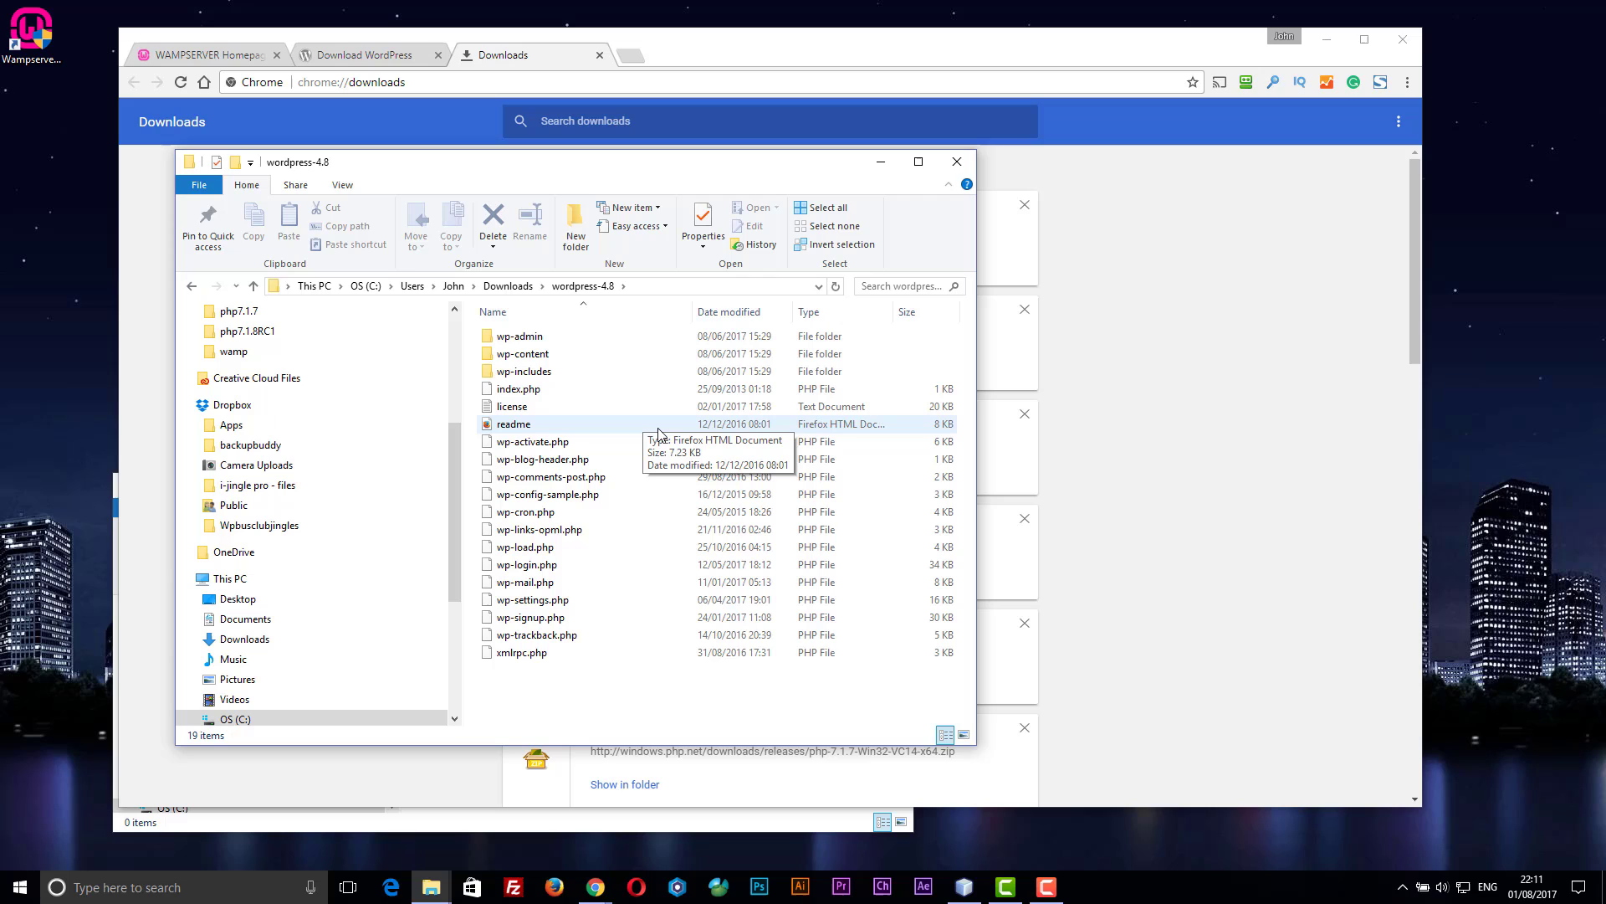
key(ctrl+a)
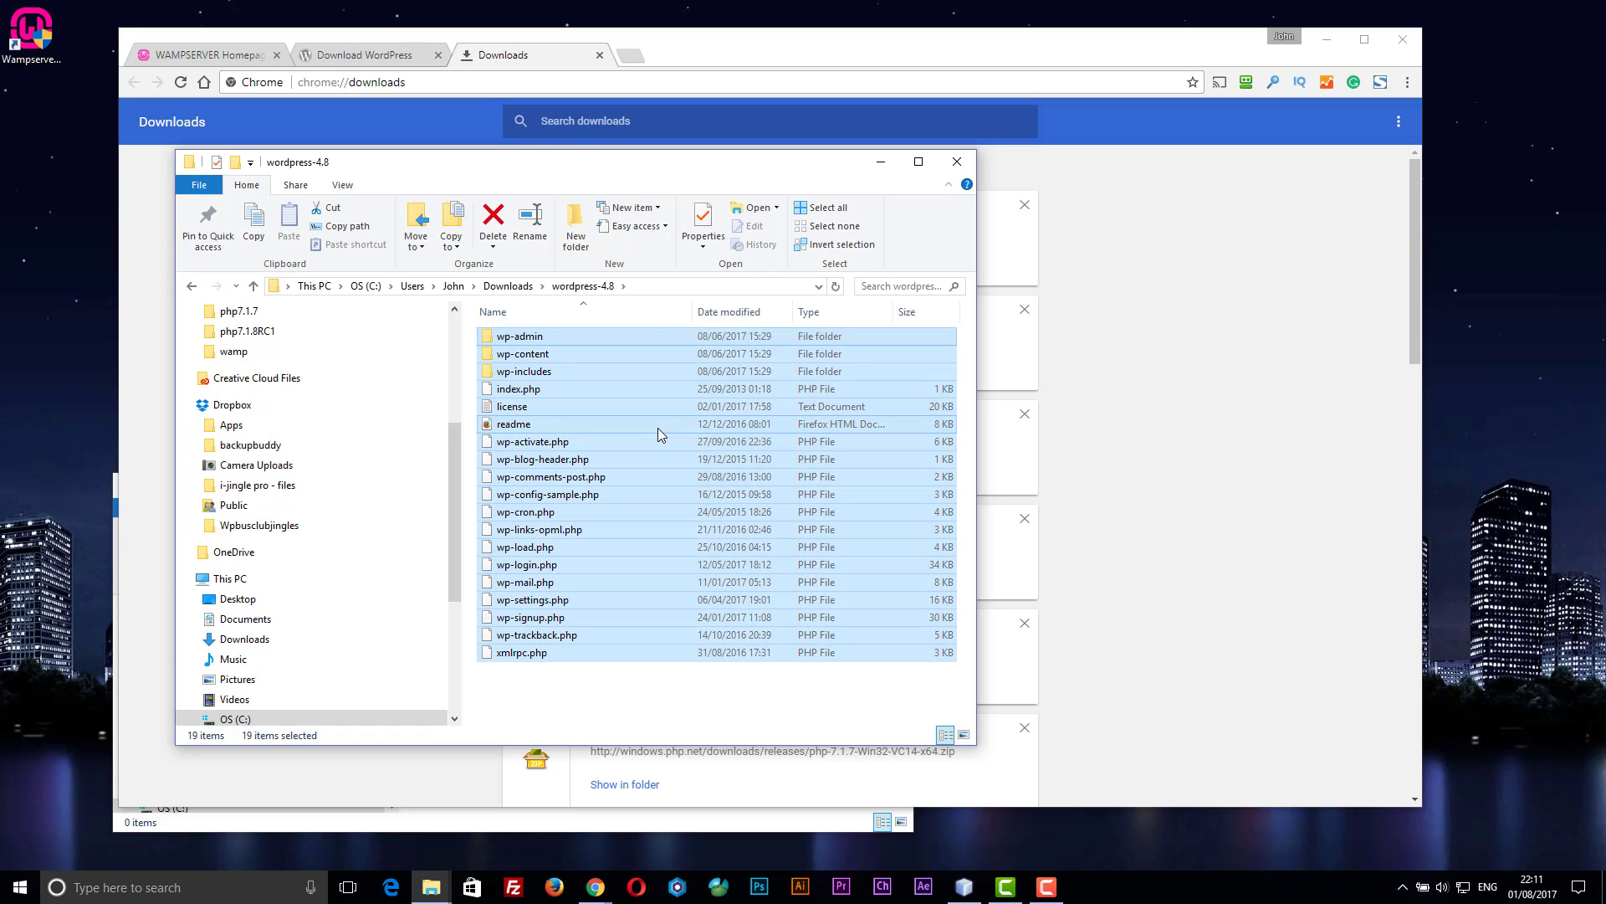
drag(652, 176, 50, 703)
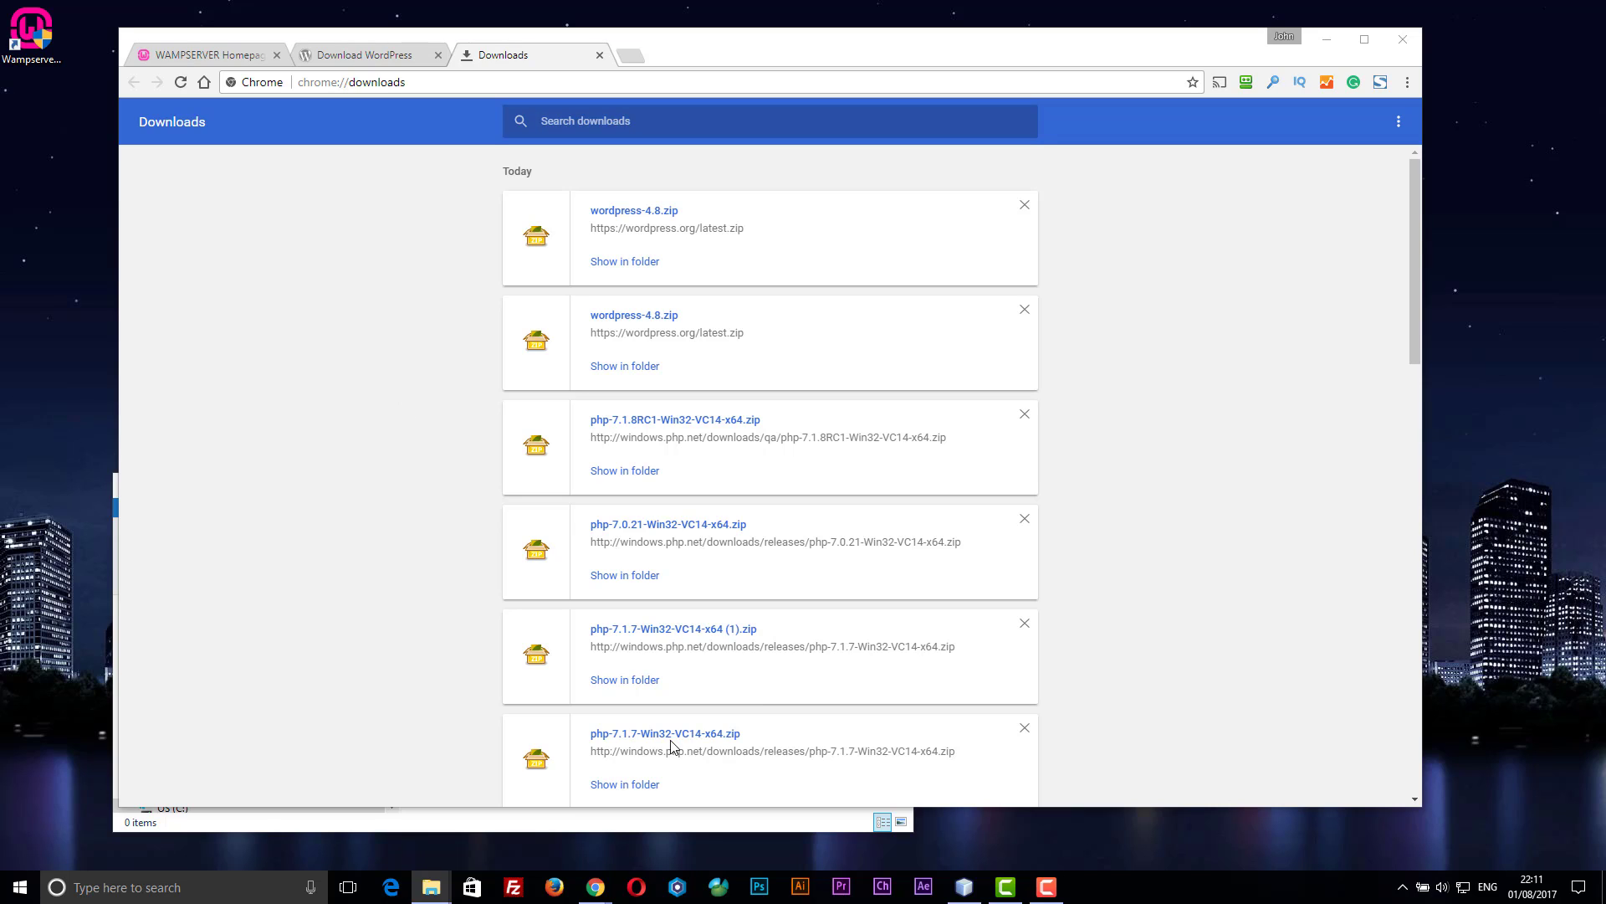
mouse_move(431, 887)
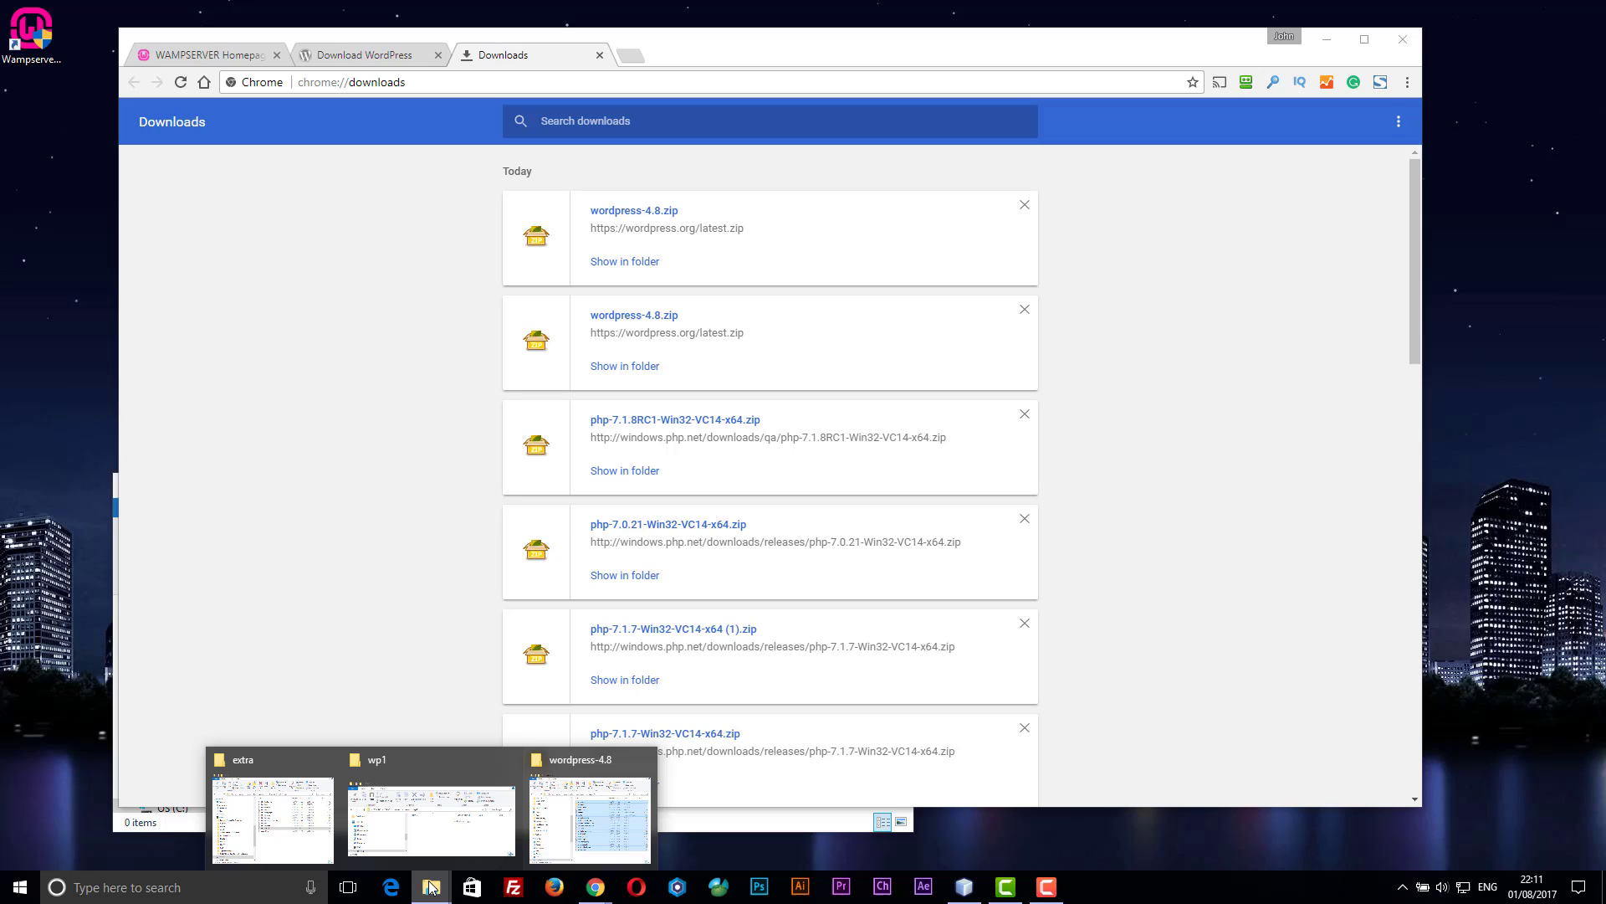
- Paste the 19 WordPress files into wp1 and switch back to the WampServer homepage
click(427, 810)
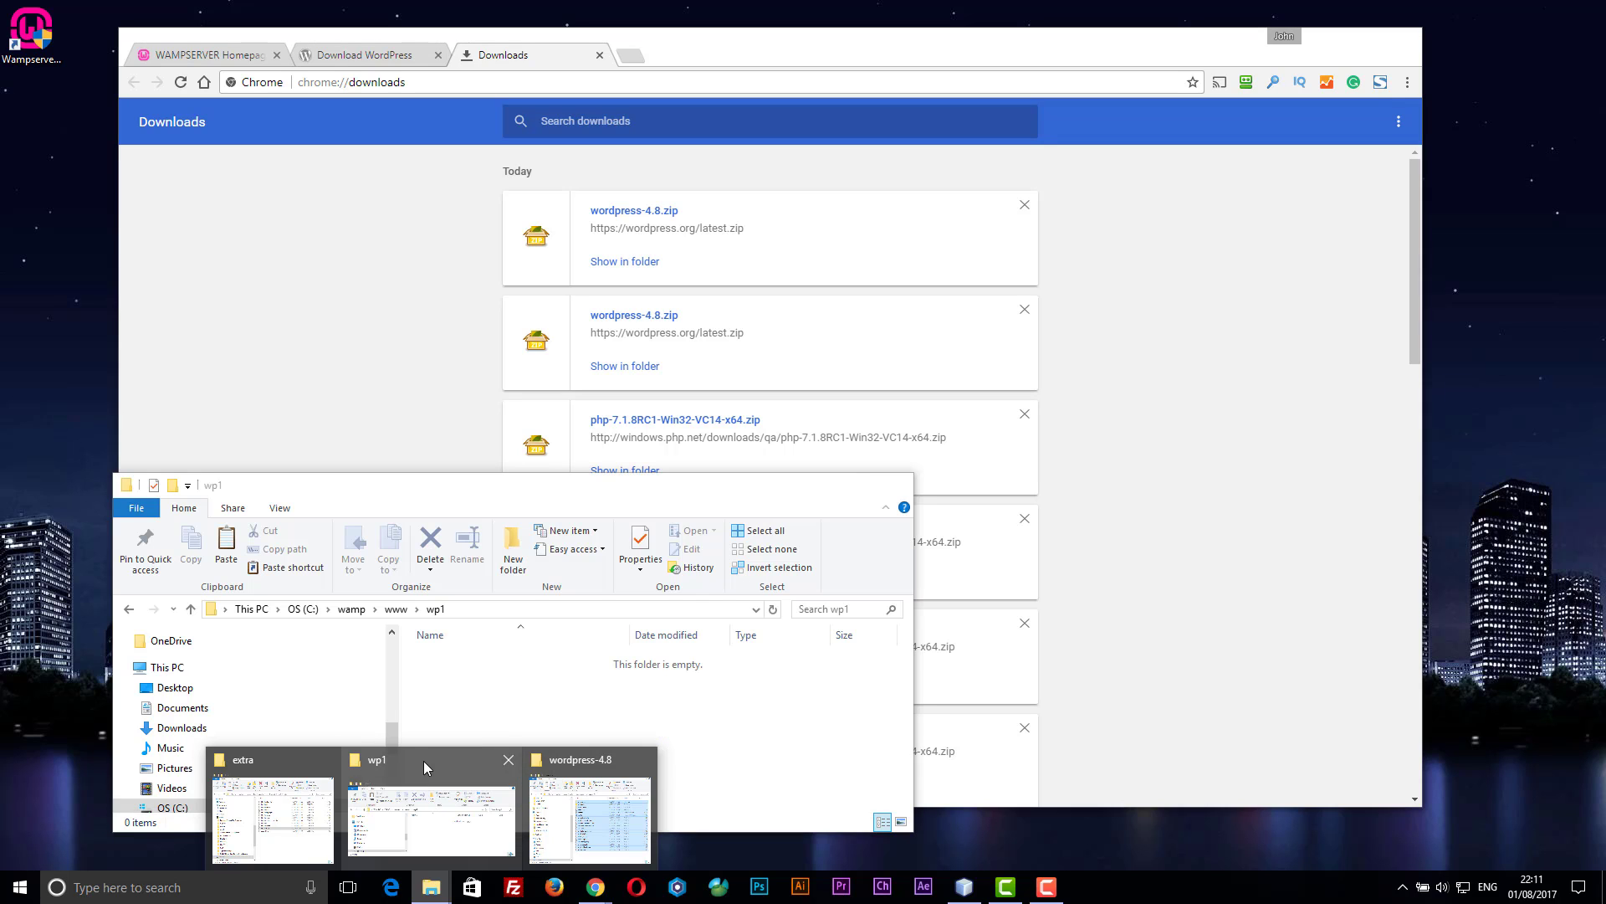
drag(454, 486, 489, 338)
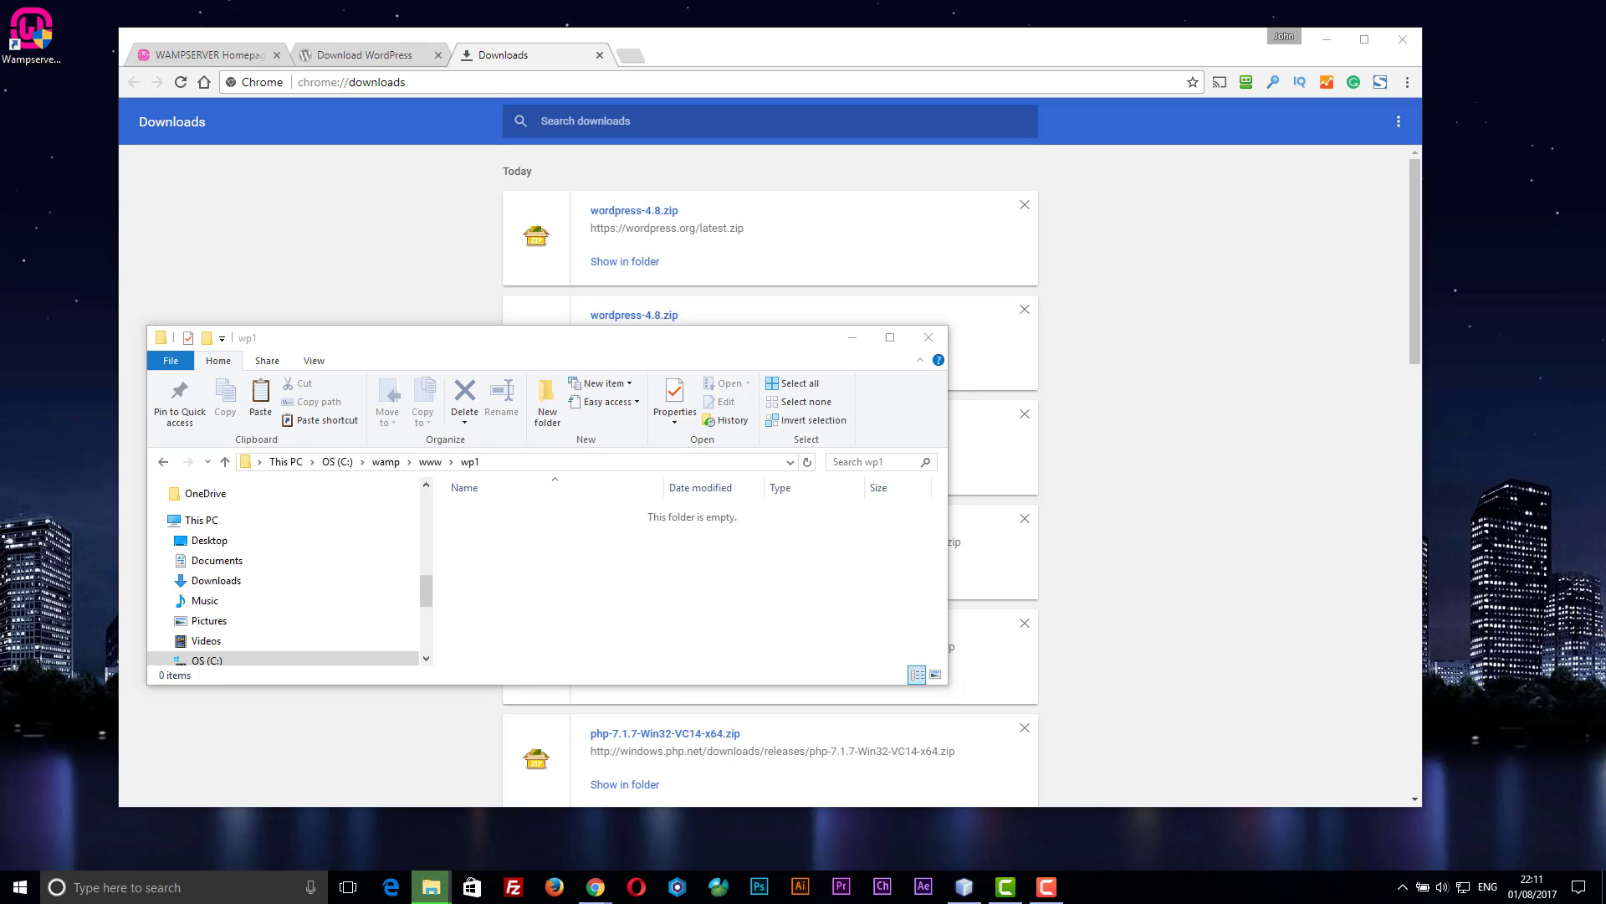
key(ctrl+v)
click(613, 586)
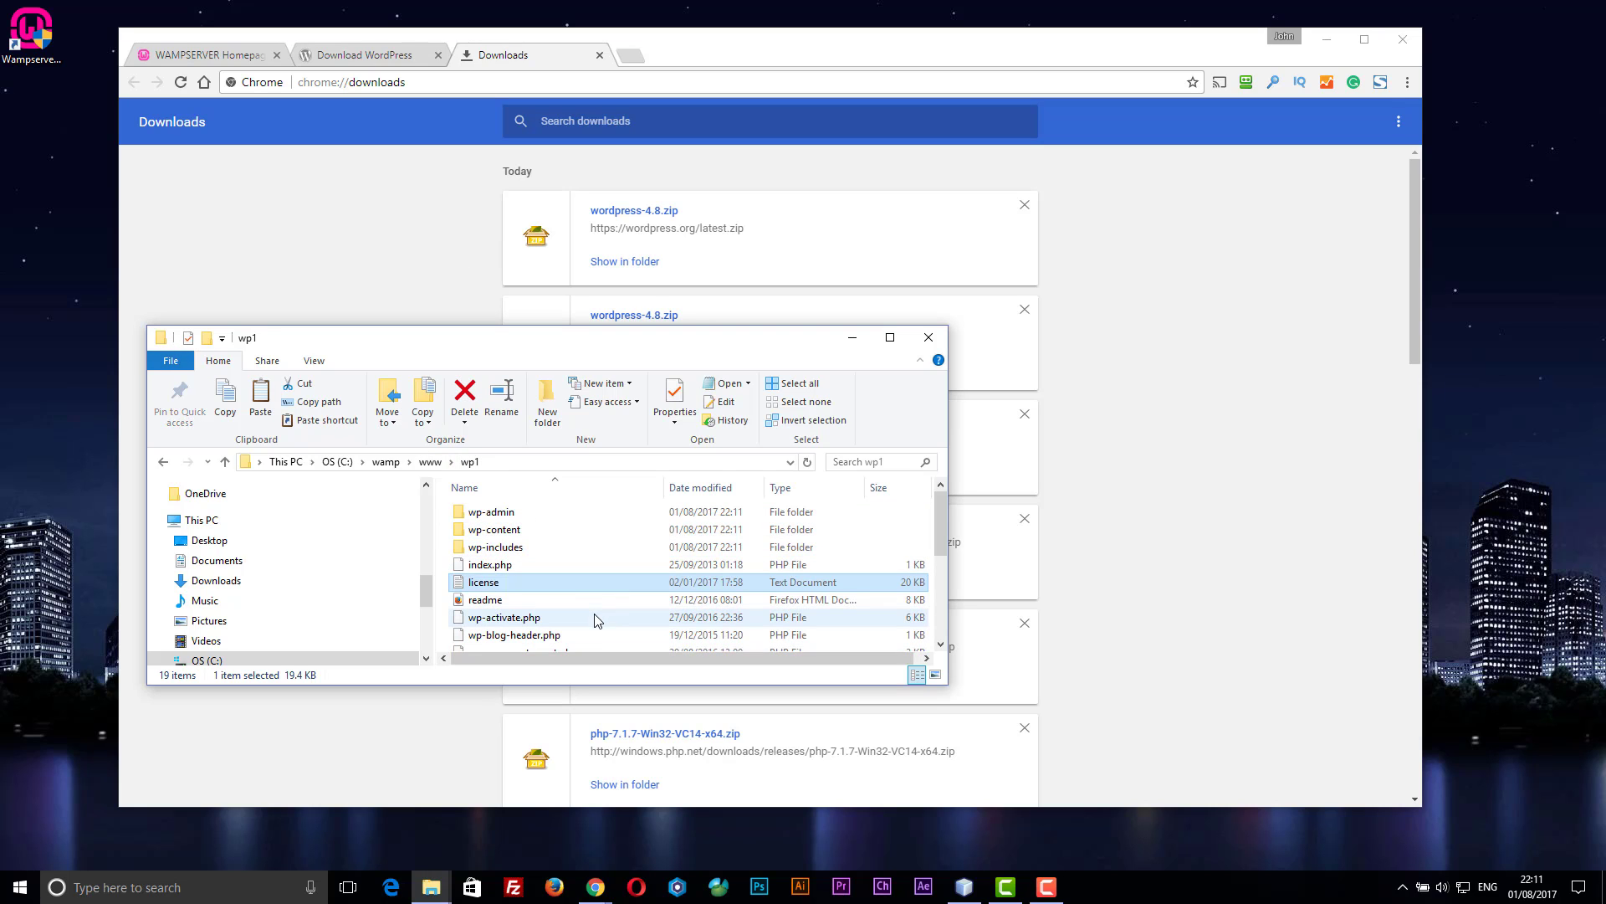
scroll(589, 622, down, 3)
drag(562, 691, 562, 803)
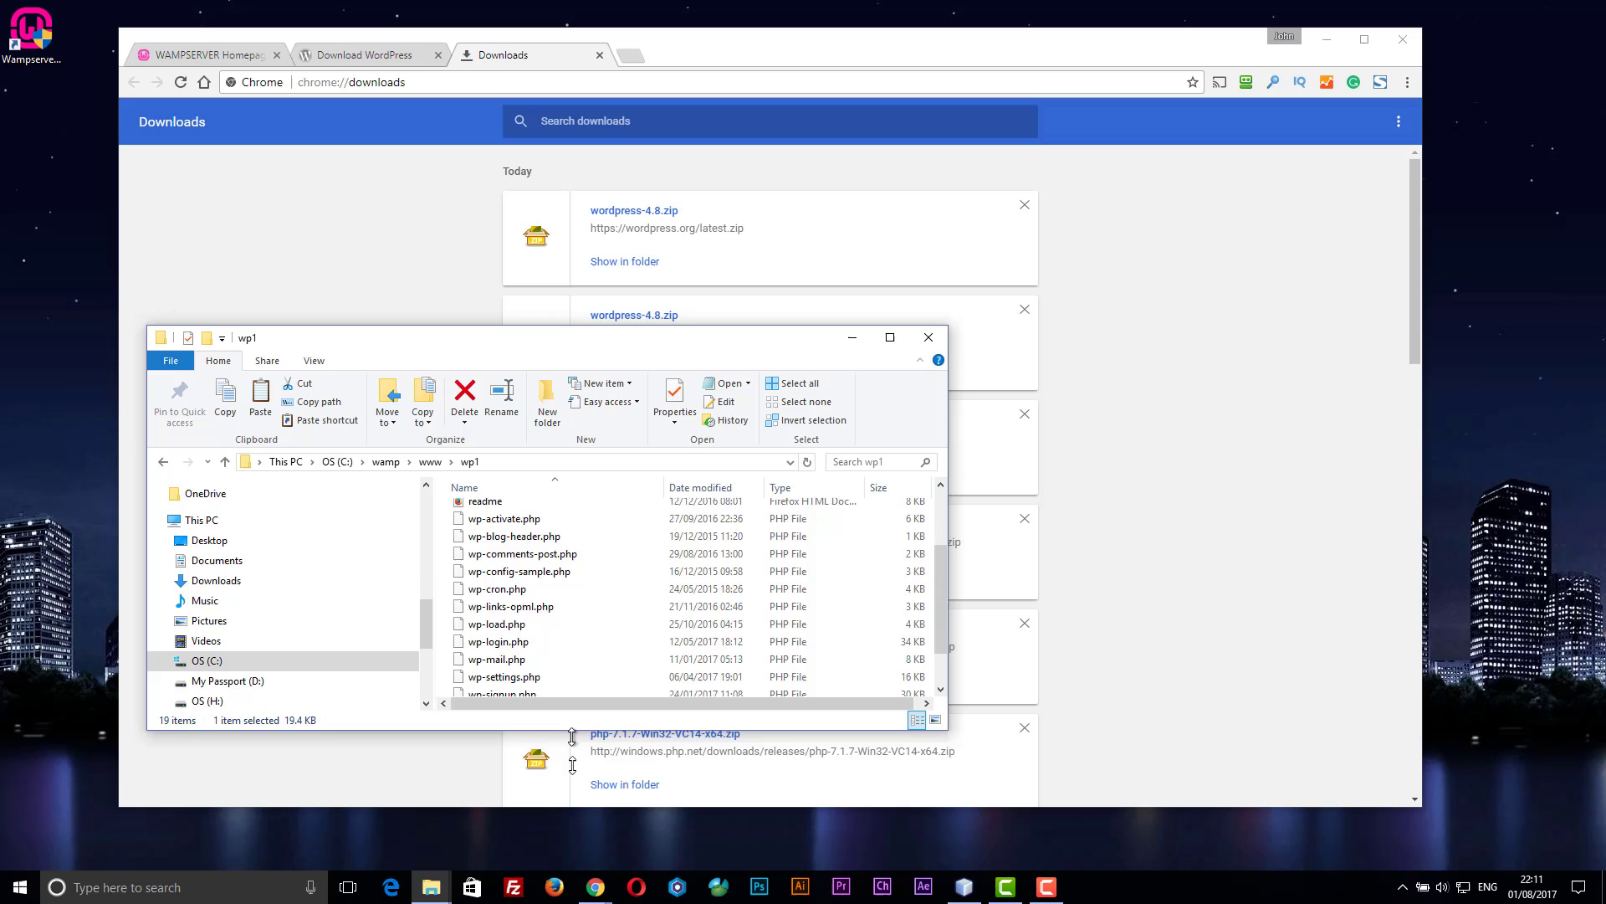
scroll(532, 626, up, 1)
scroll(533, 626, up, 1)
scroll(537, 621, down, 1)
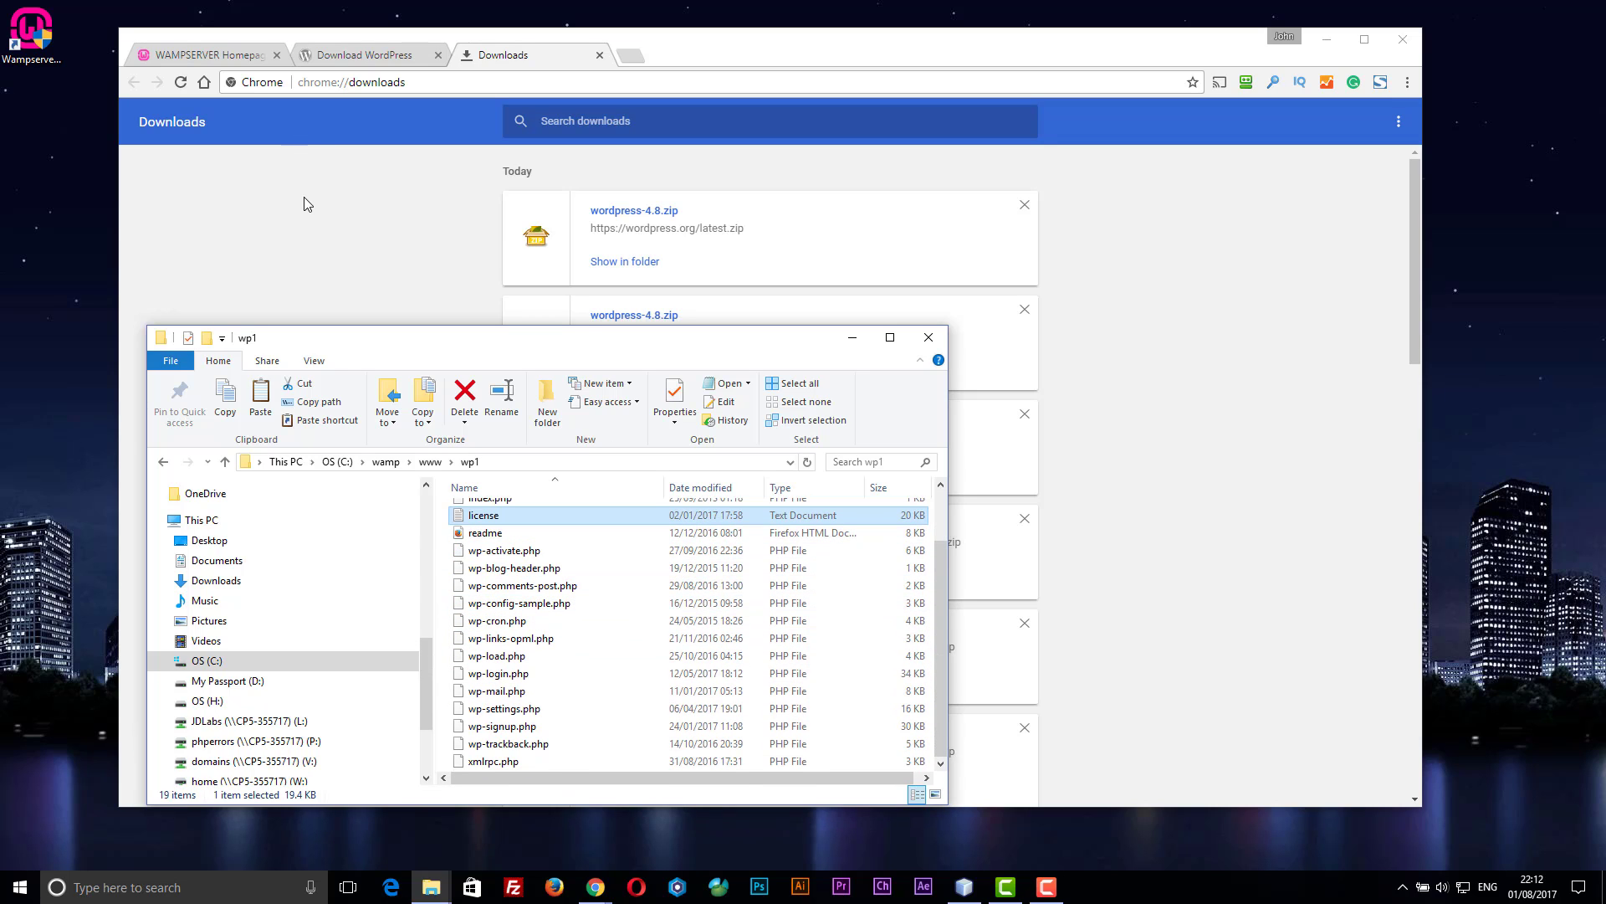
click(230, 59)
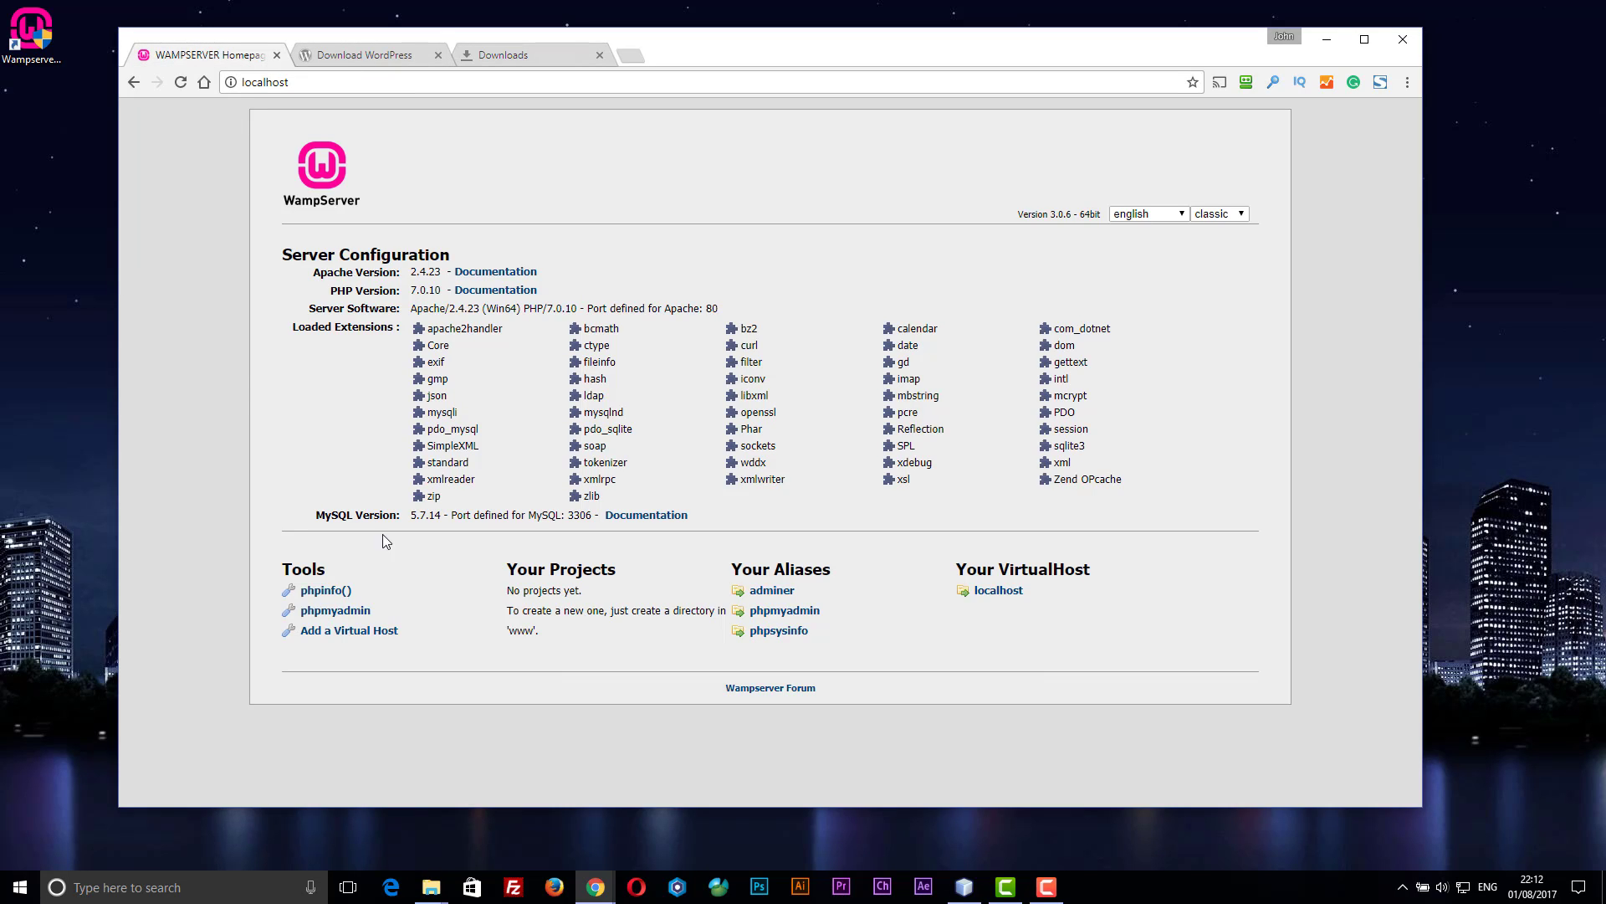
- Open phpMyAdmin and create an empty database named wp1
click(761, 615)
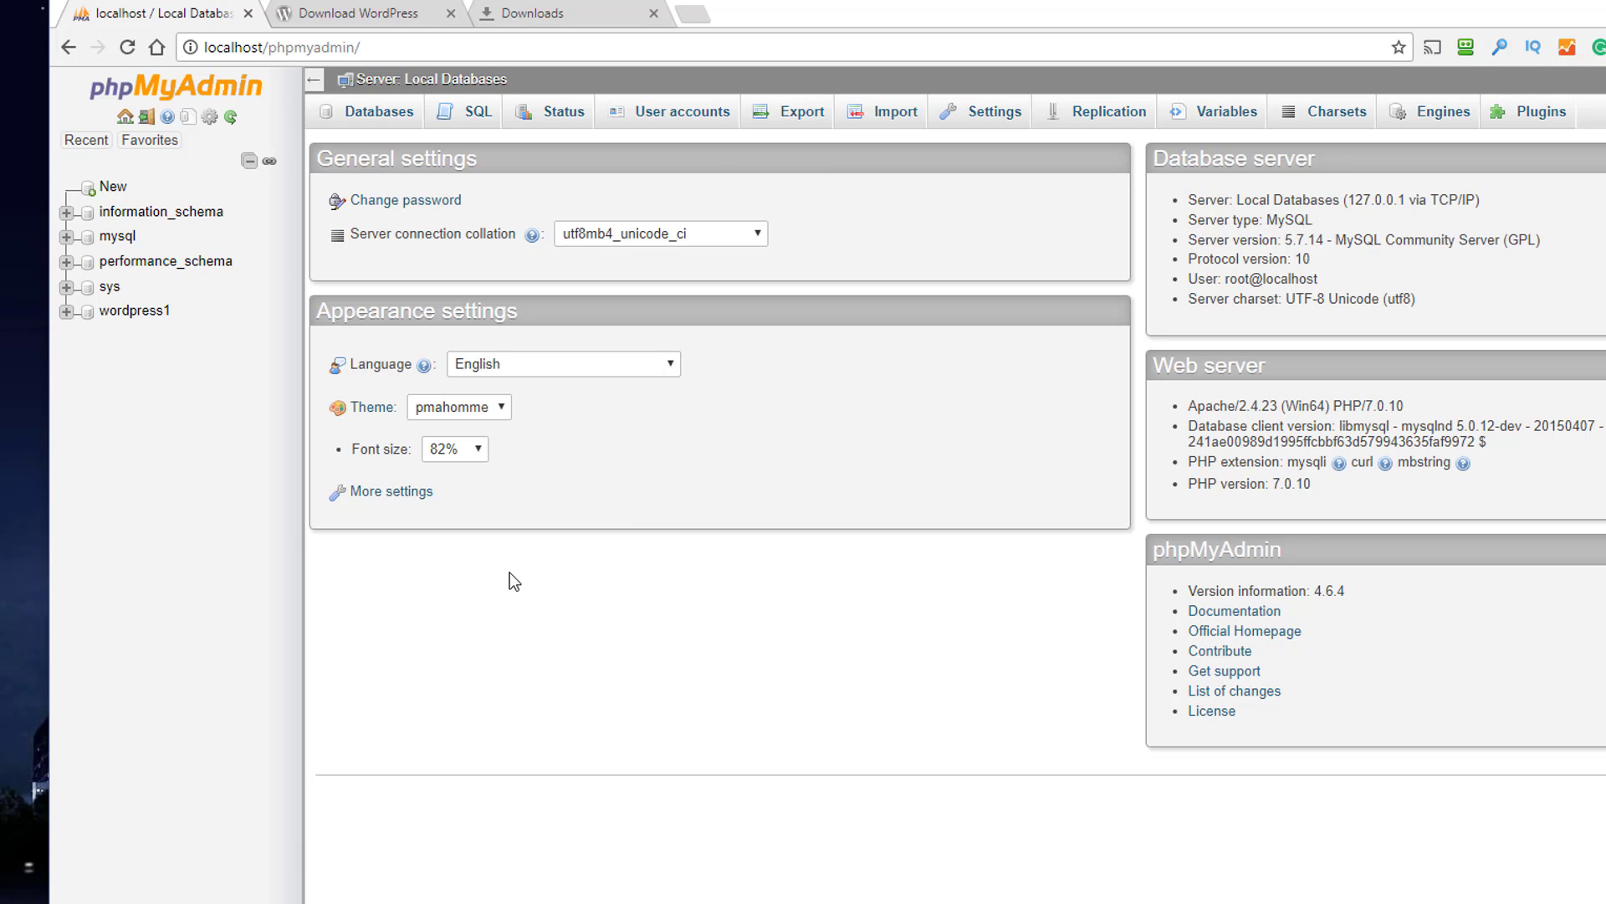
click(113, 186)
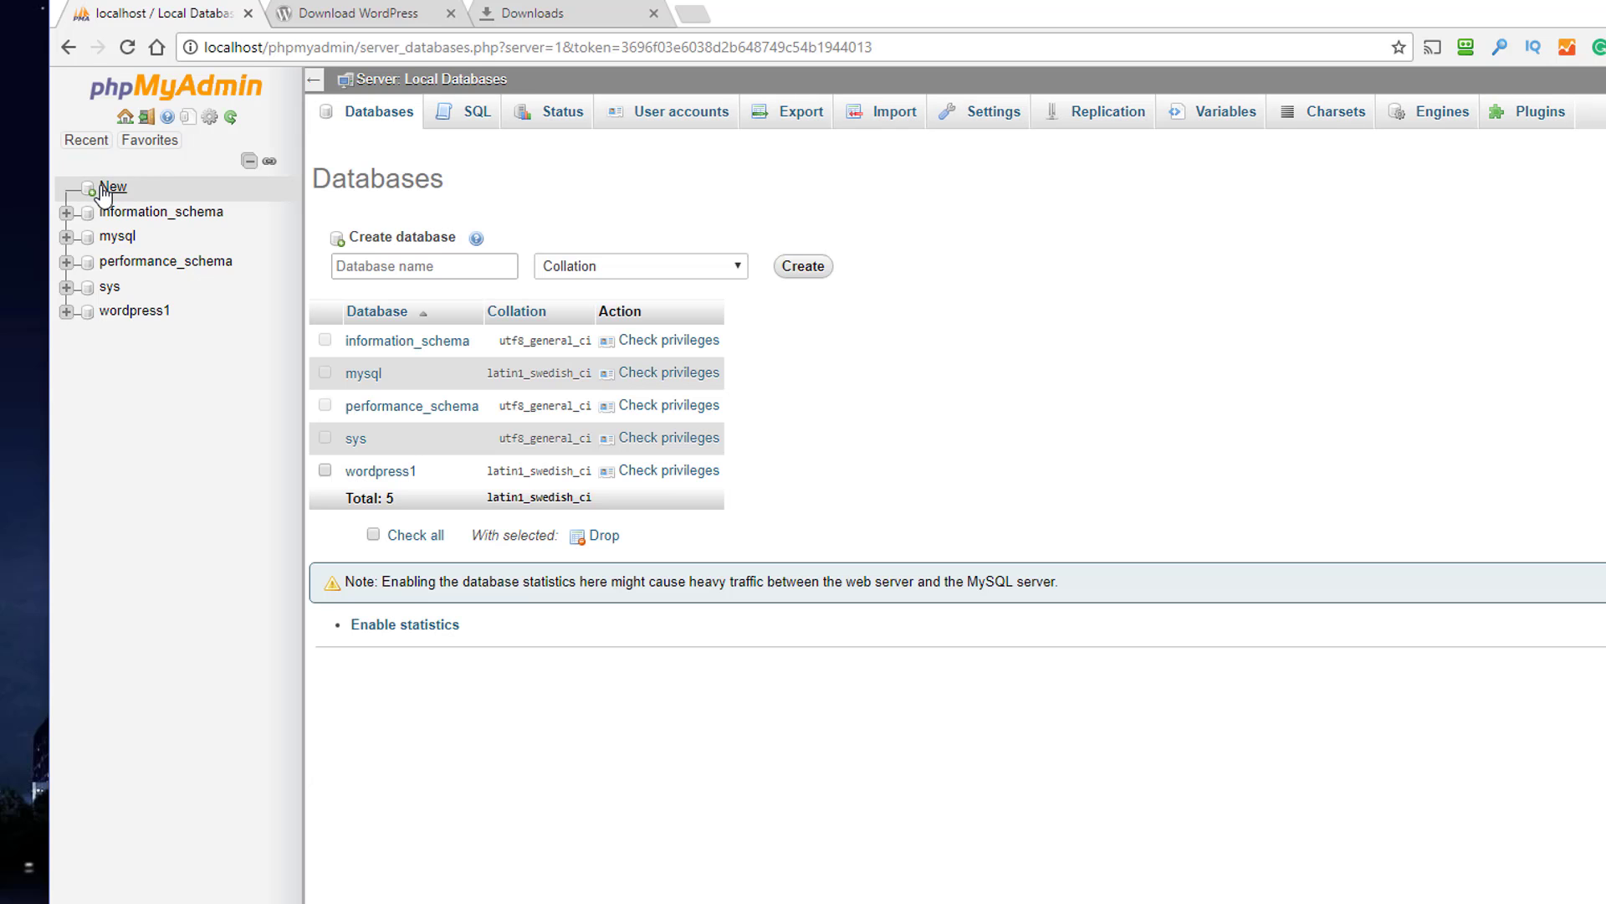
click(394, 270)
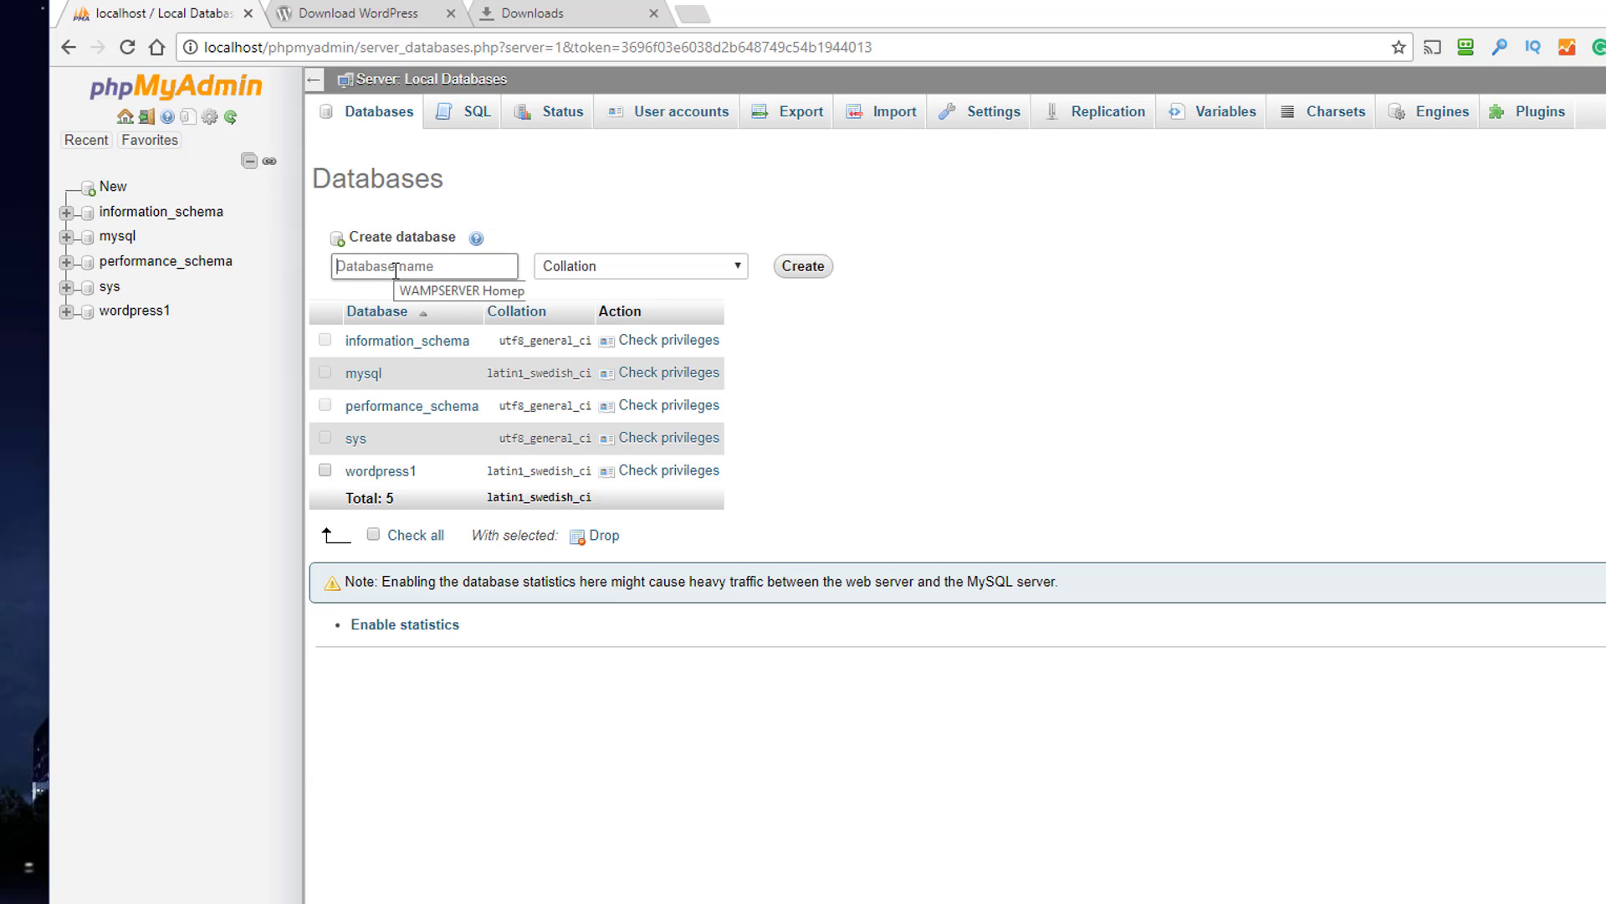
text(wp1)
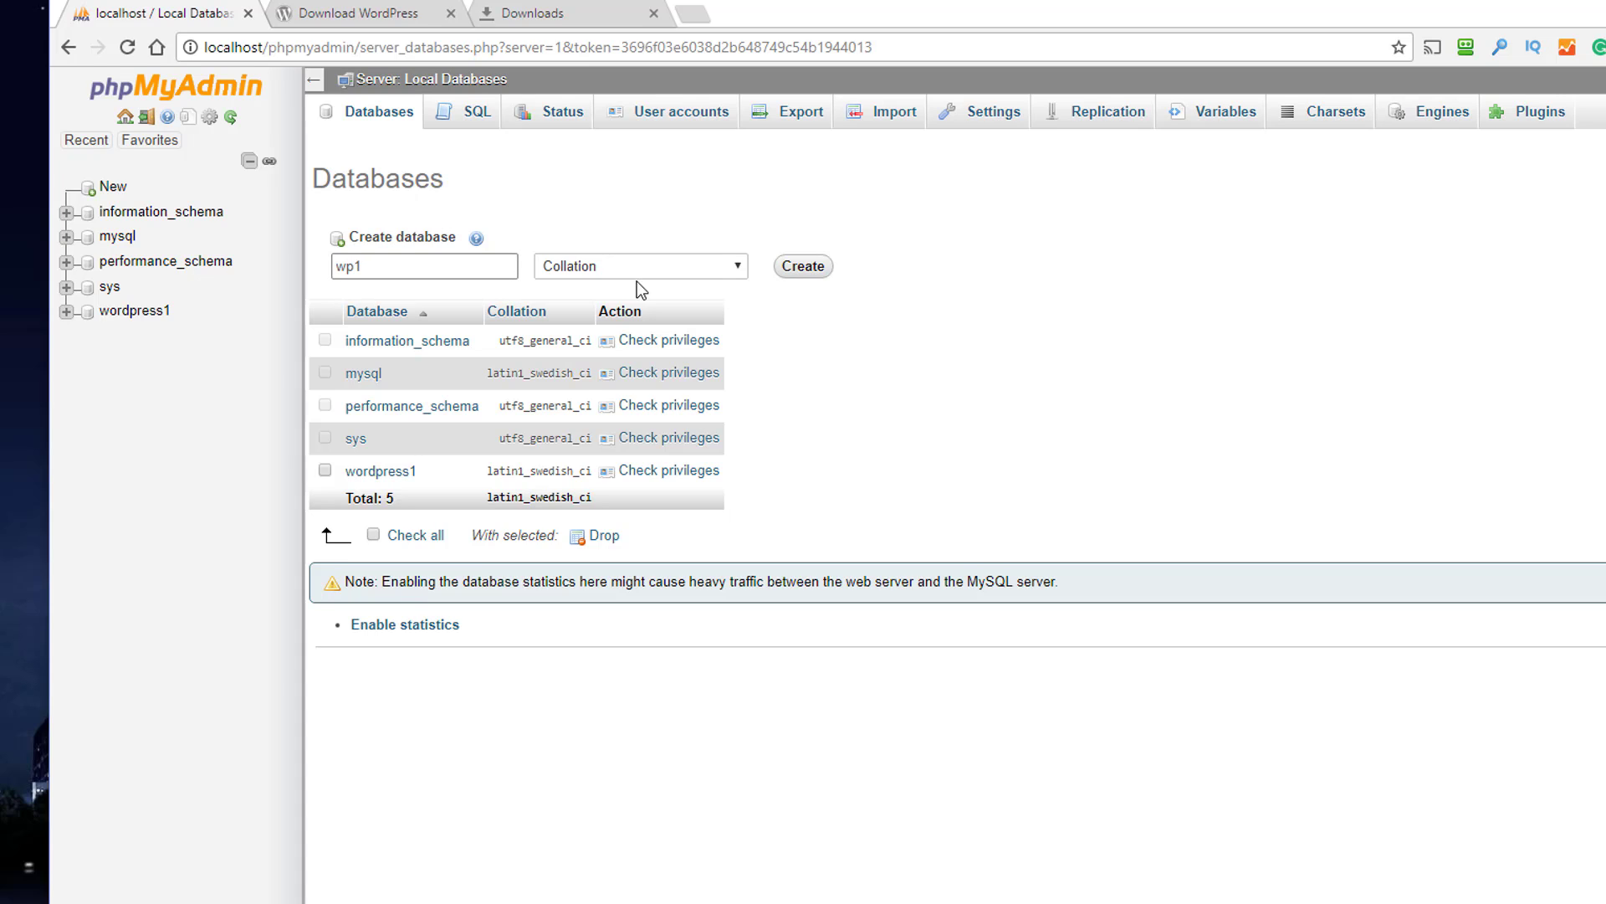
click(803, 267)
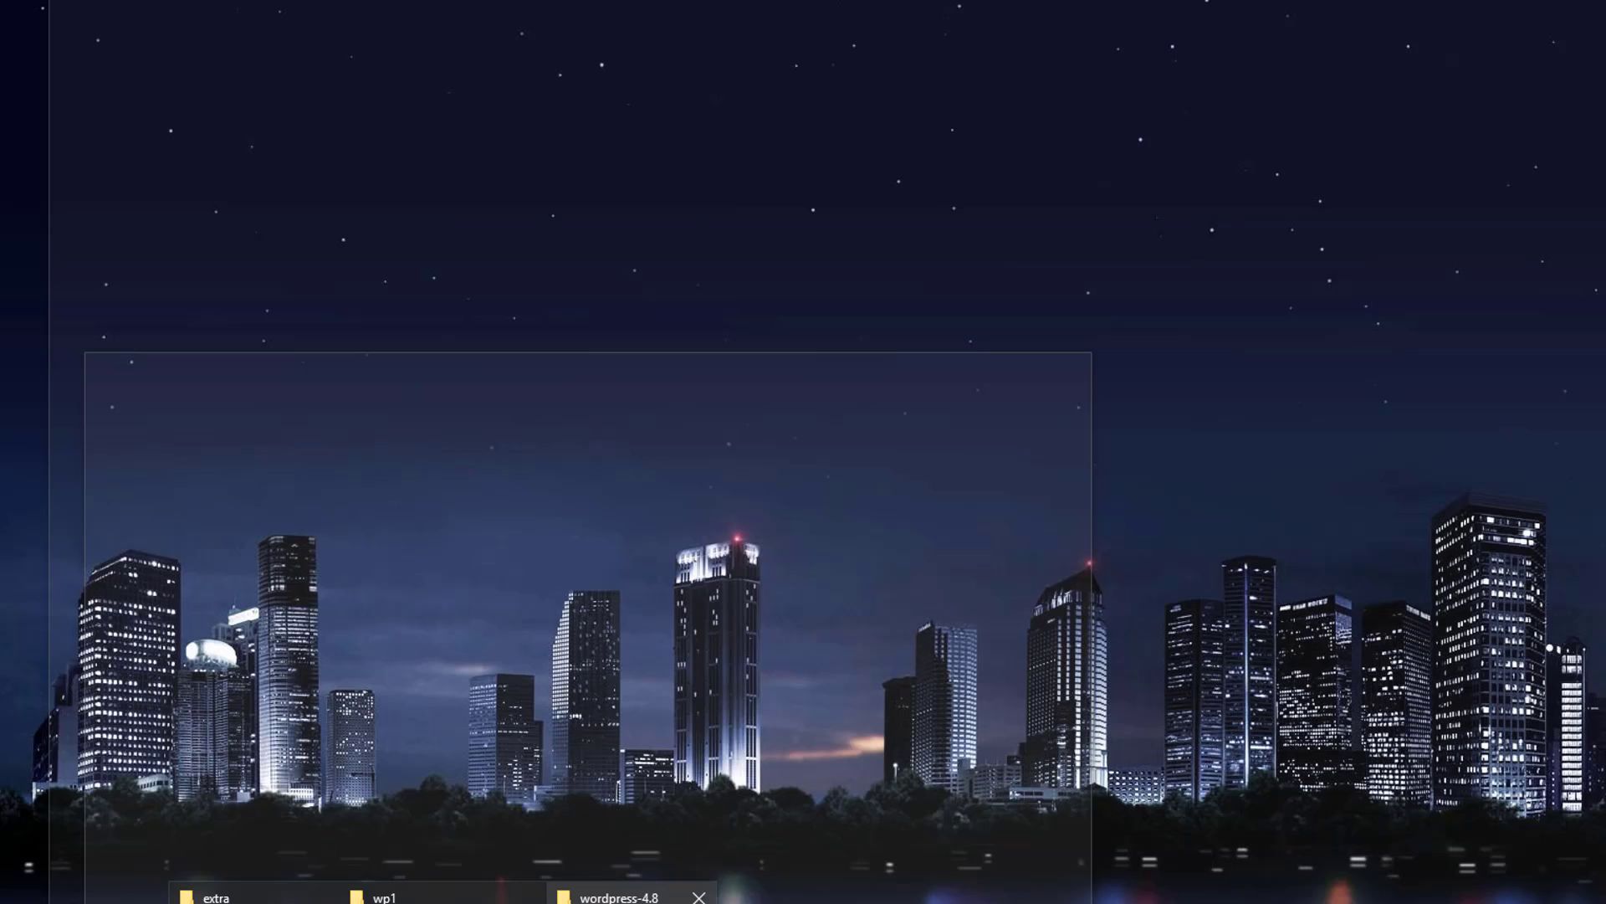
- Move the Explorer window up to the www folder and bring the browser back to the front
click(383, 896)
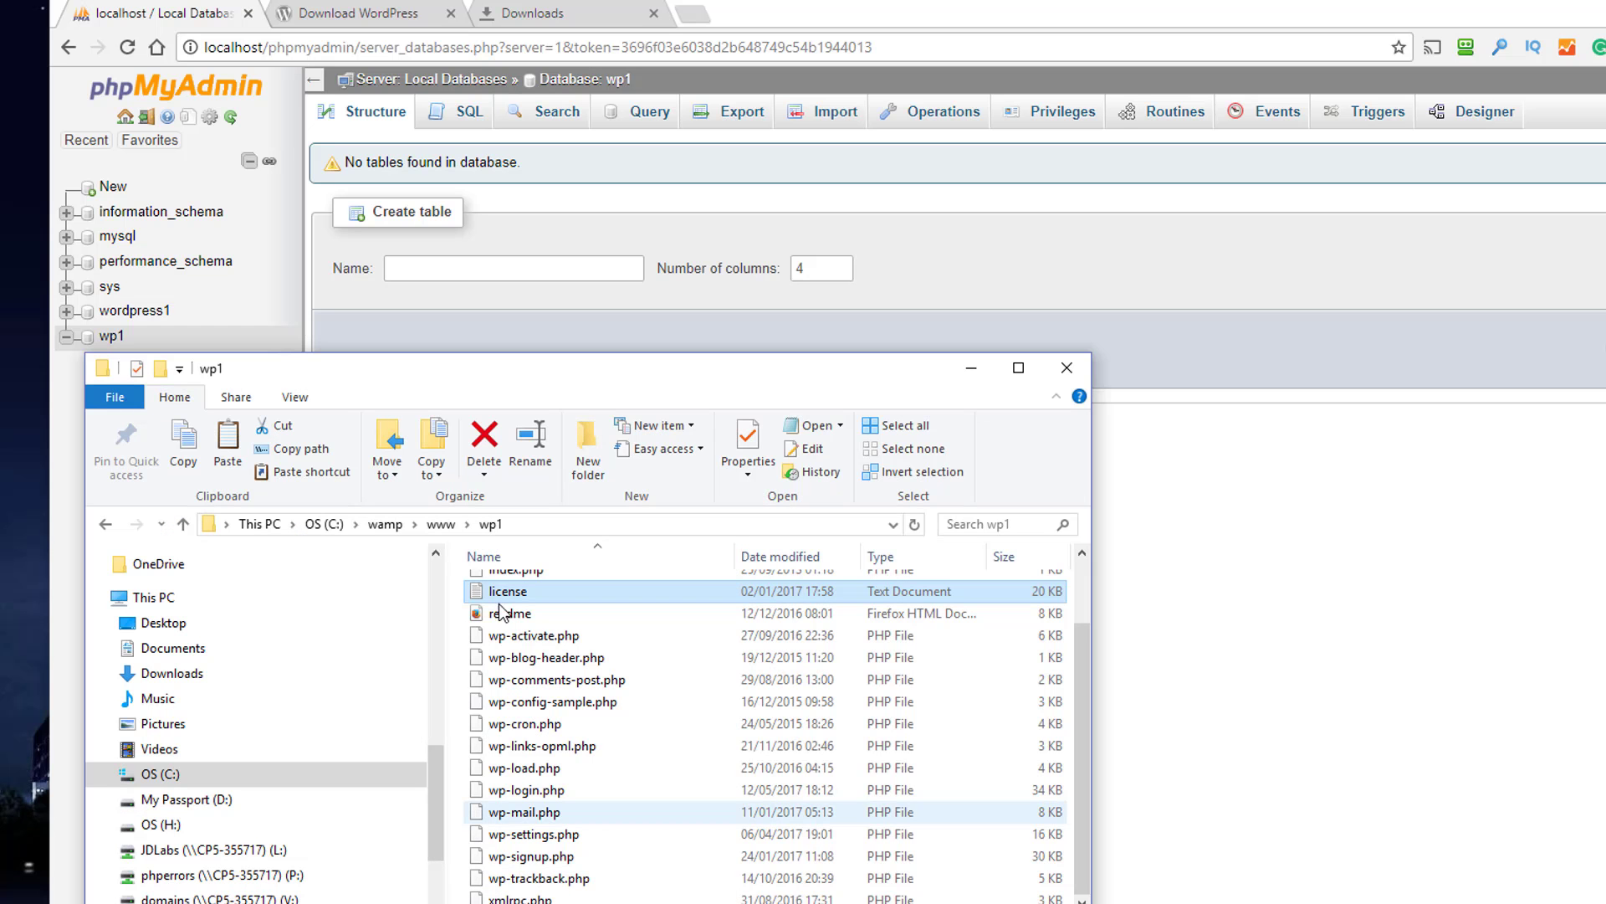
click(441, 524)
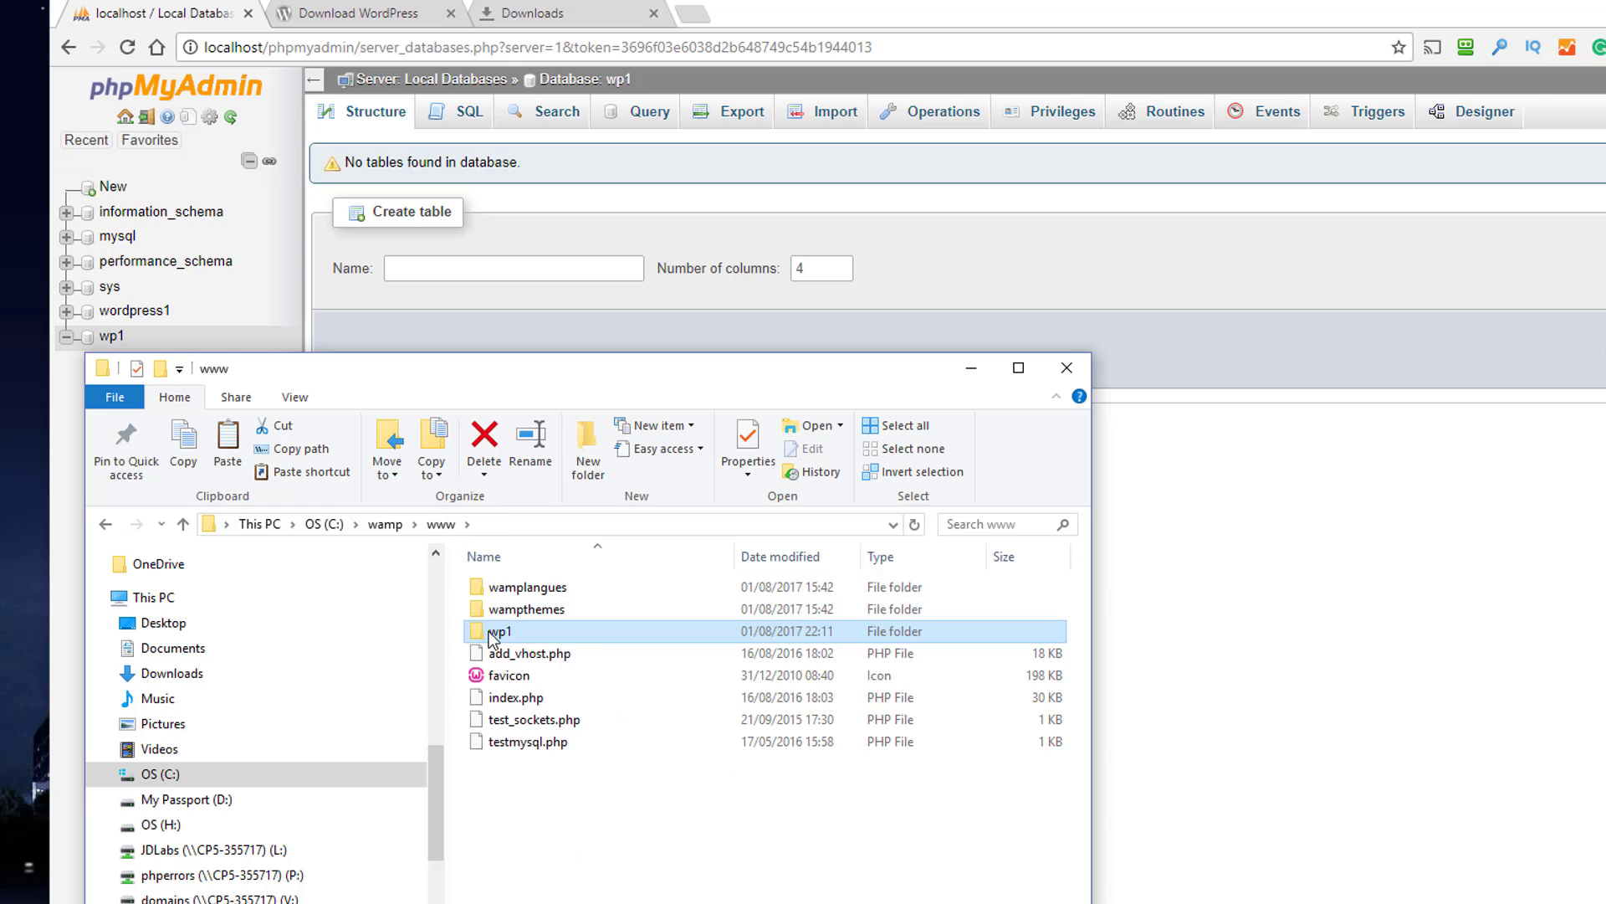
drag(446, 383, 406, 431)
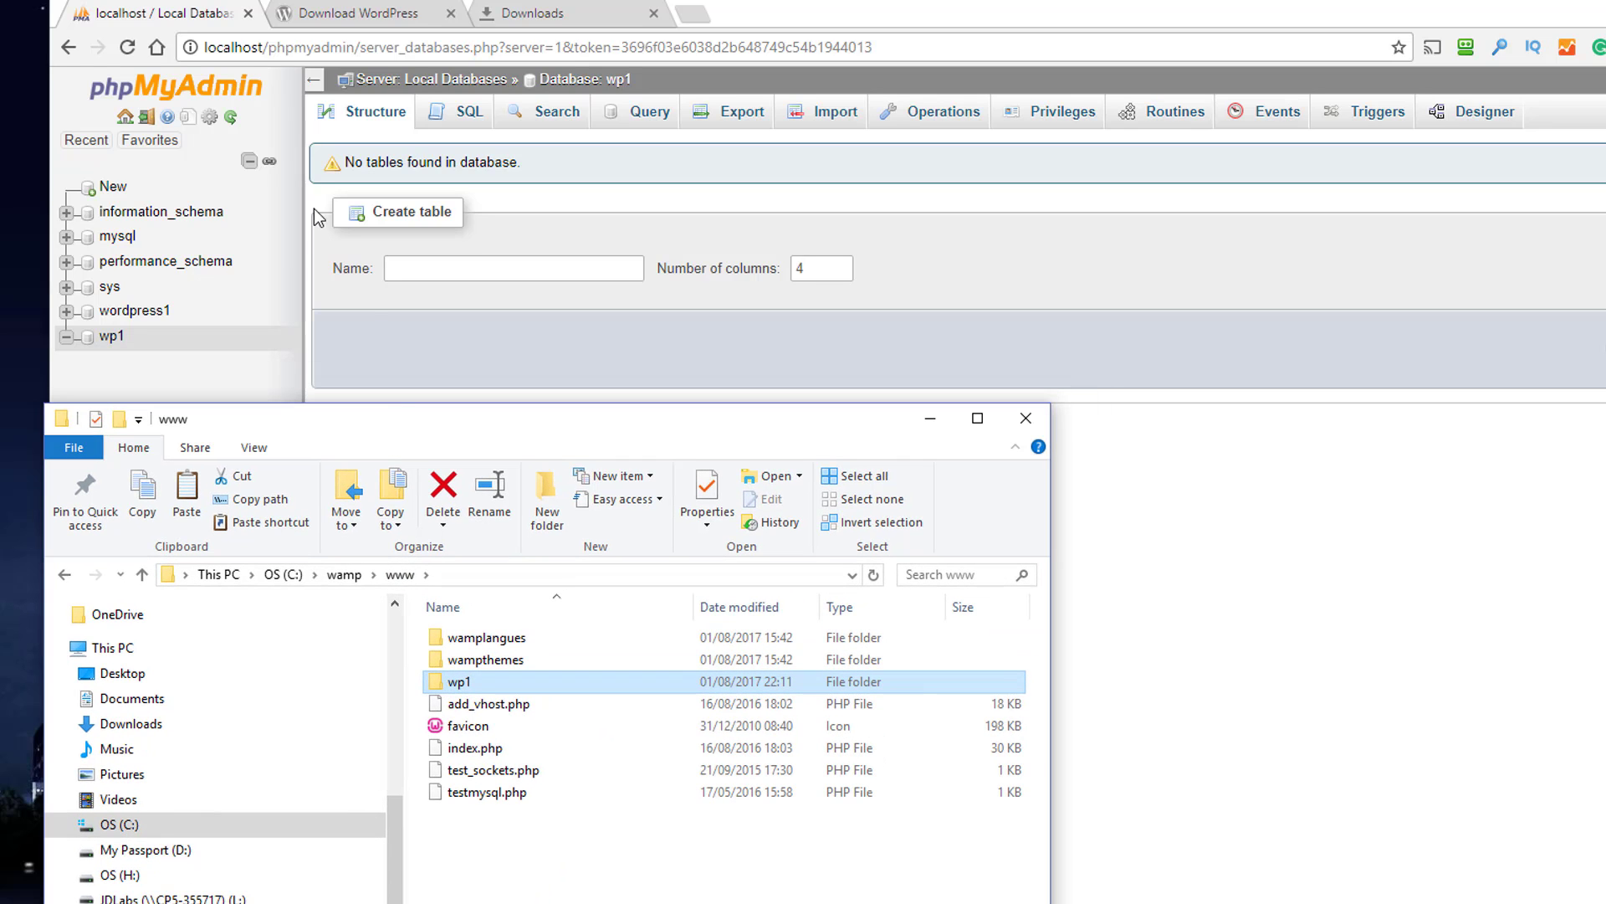
click(154, 16)
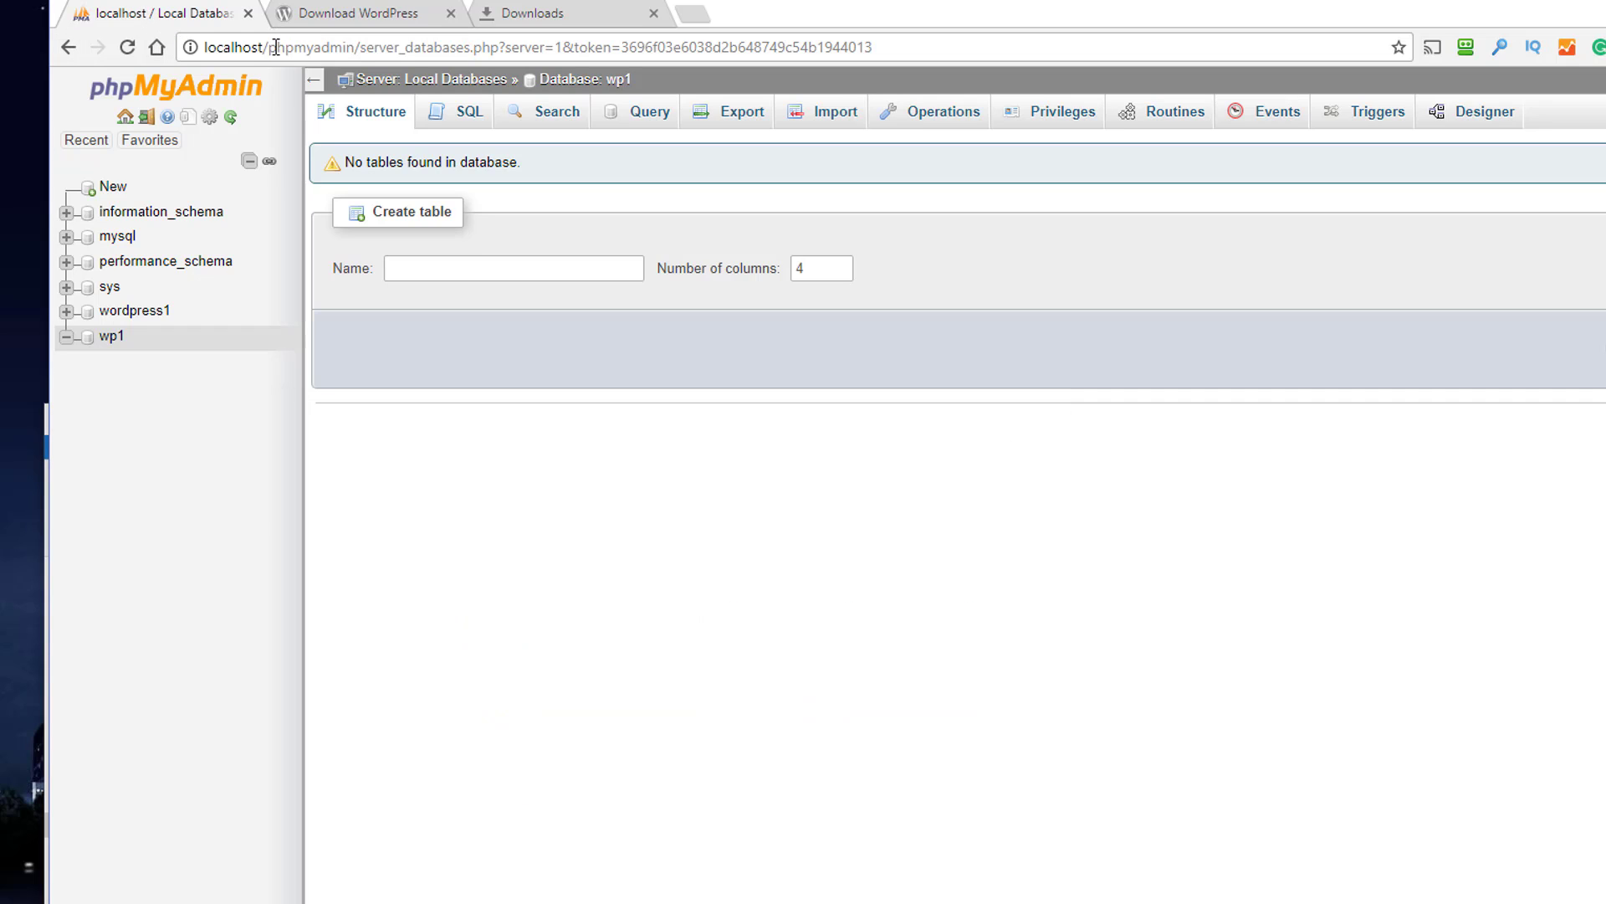
- Load the WampServer homepage at localhost and close the Downloads and Download WordPress tabs
drag(269, 46, 929, 38)
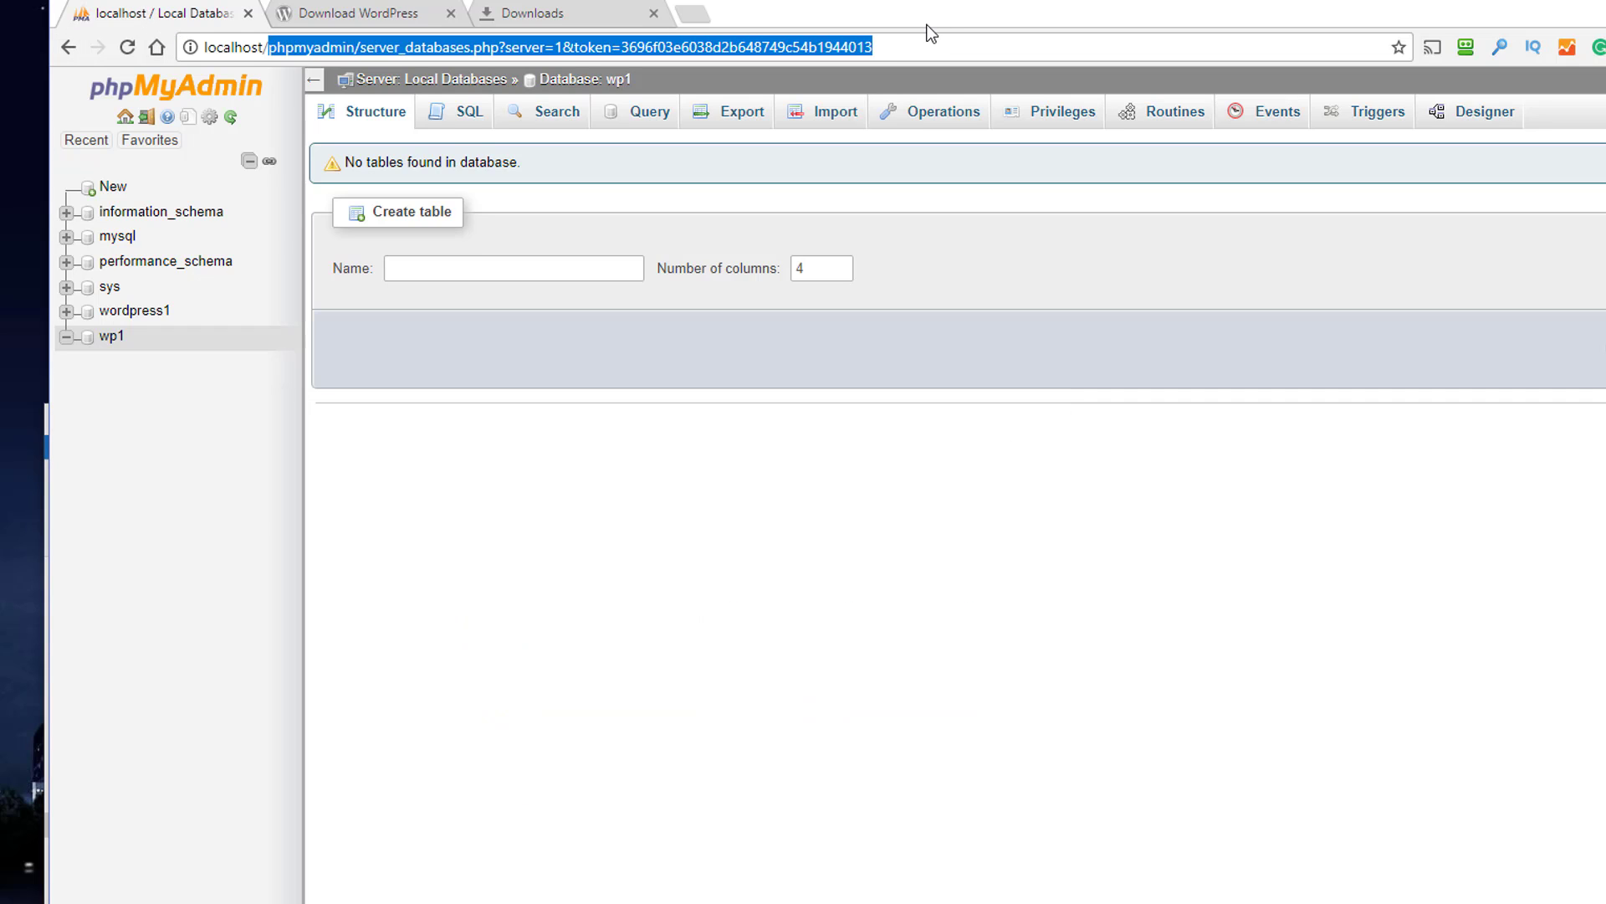
key(BackSpace)
key(Return)
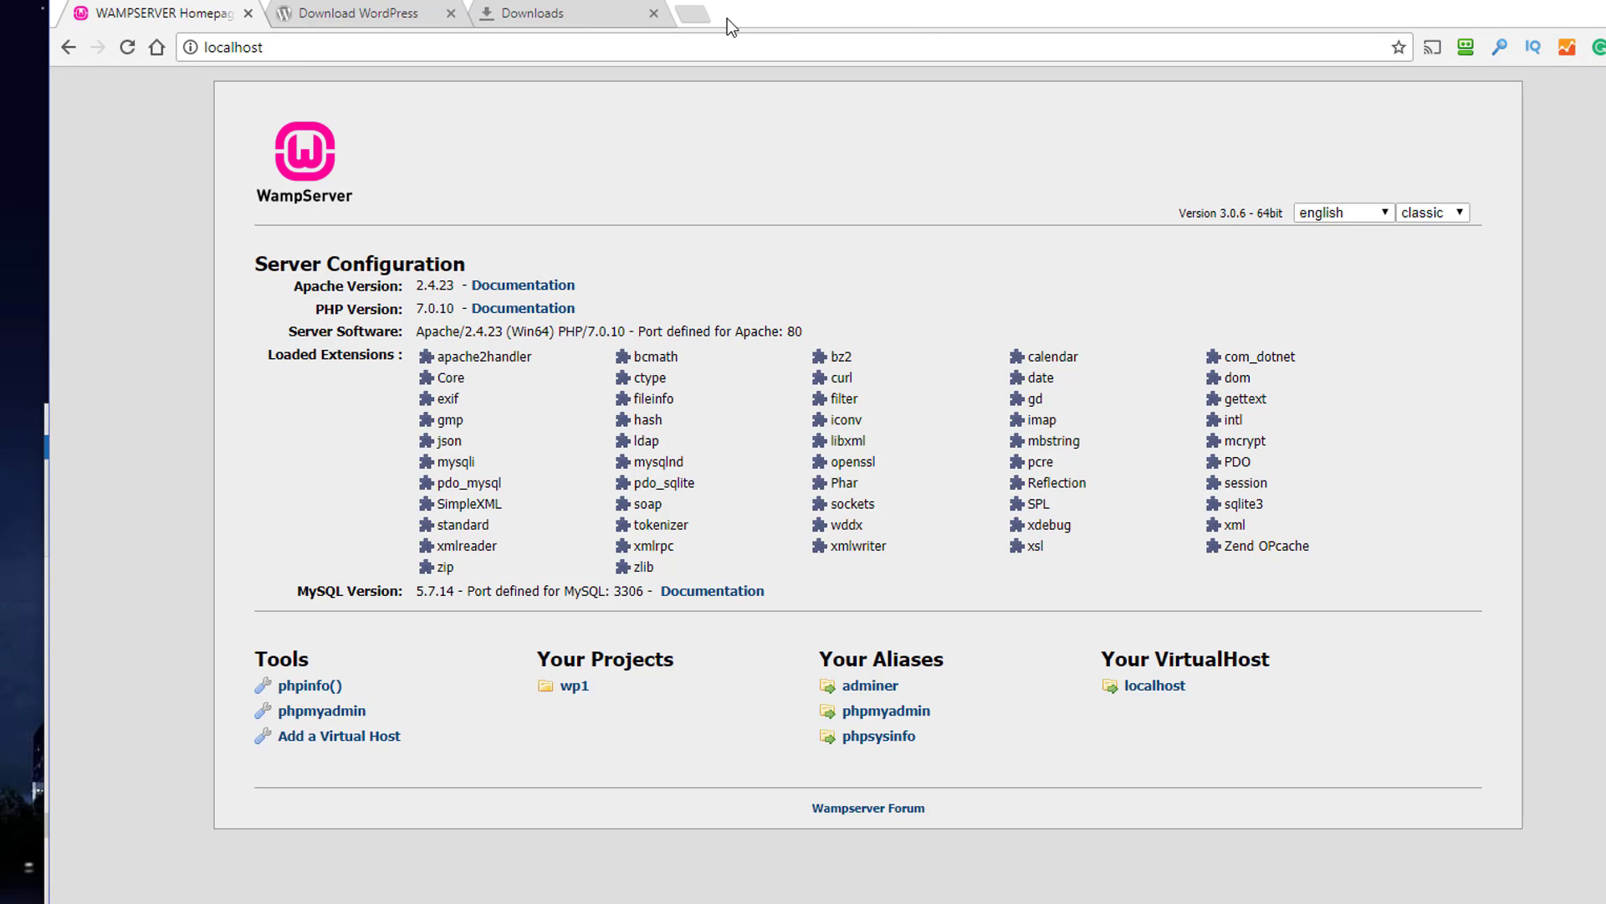
click(654, 12)
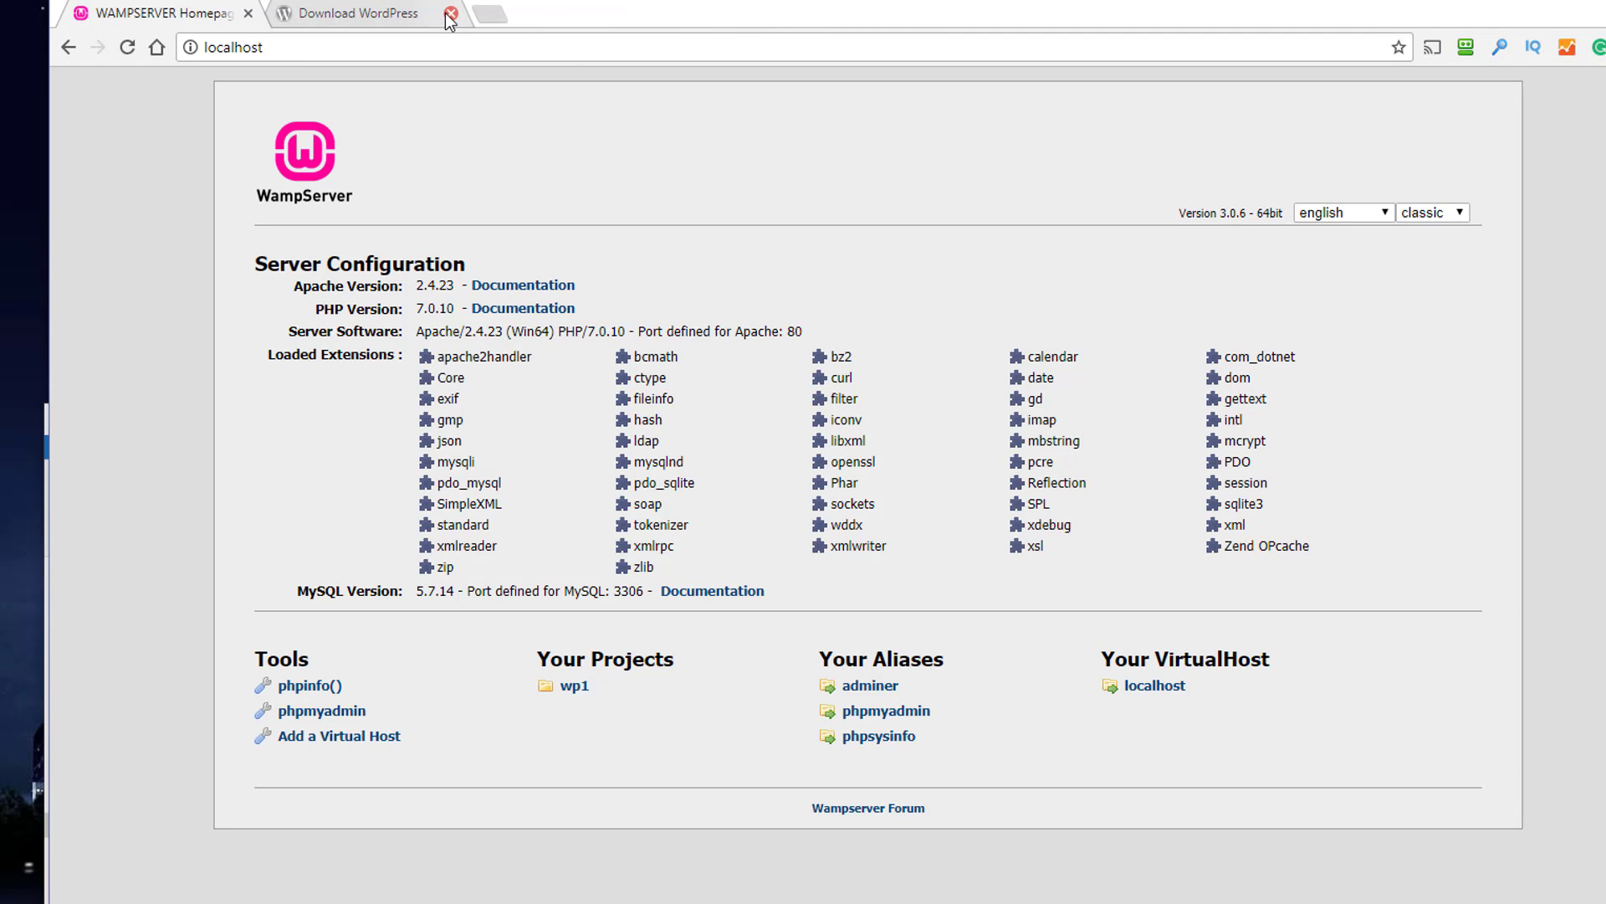
click(451, 14)
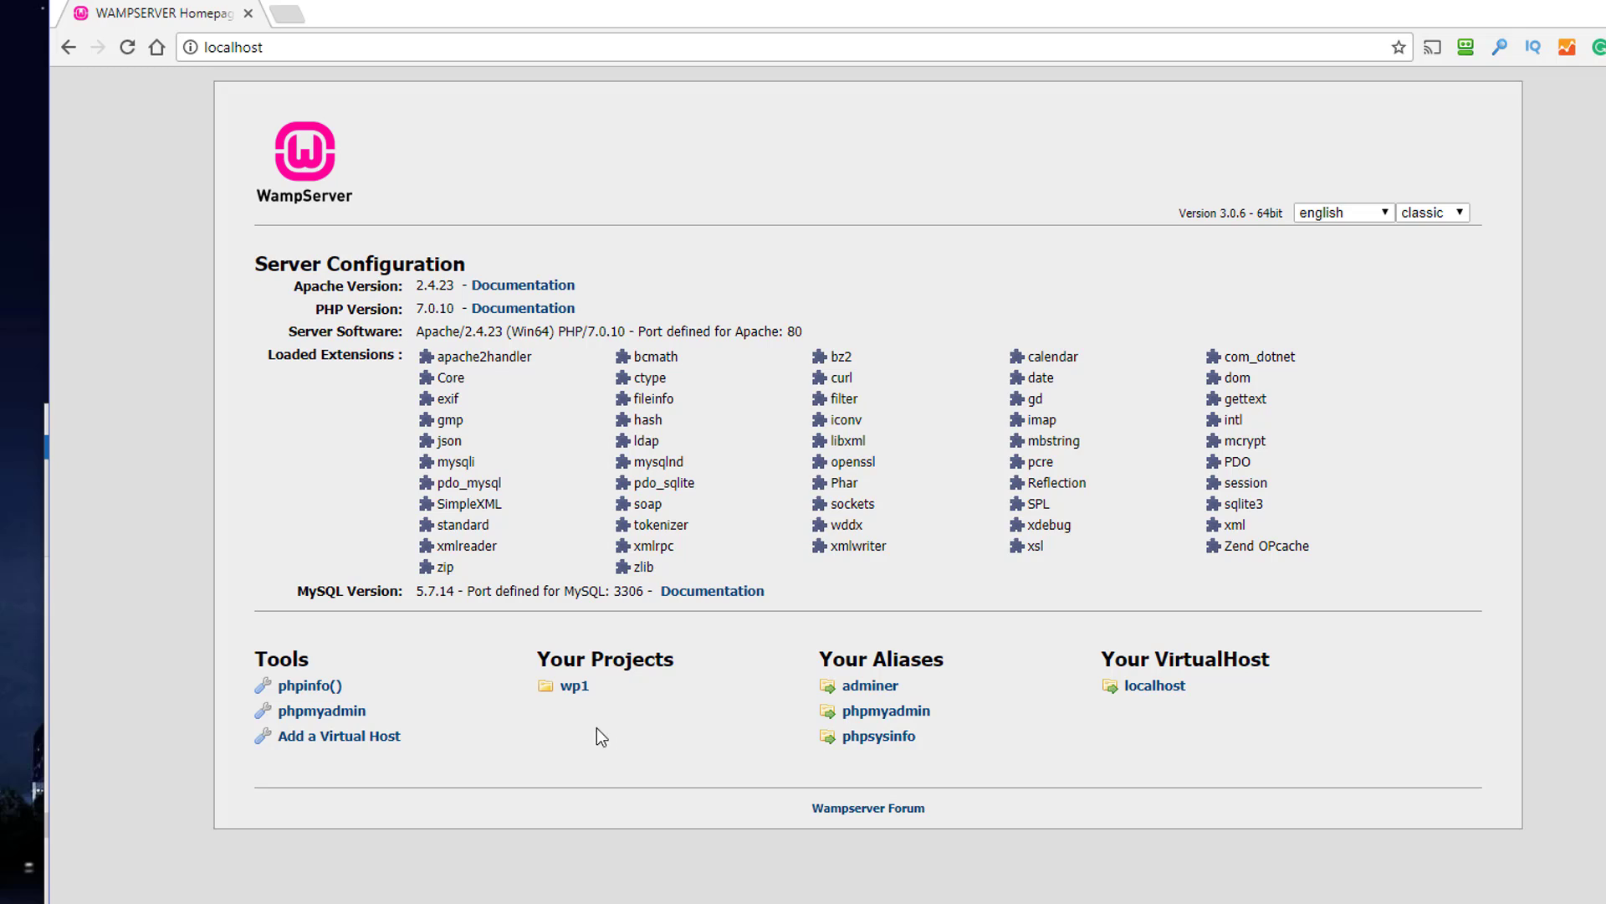
- In the Add a Virtual Host form, enter name wordpress1 and local IP 127.0.0.2
click(362, 740)
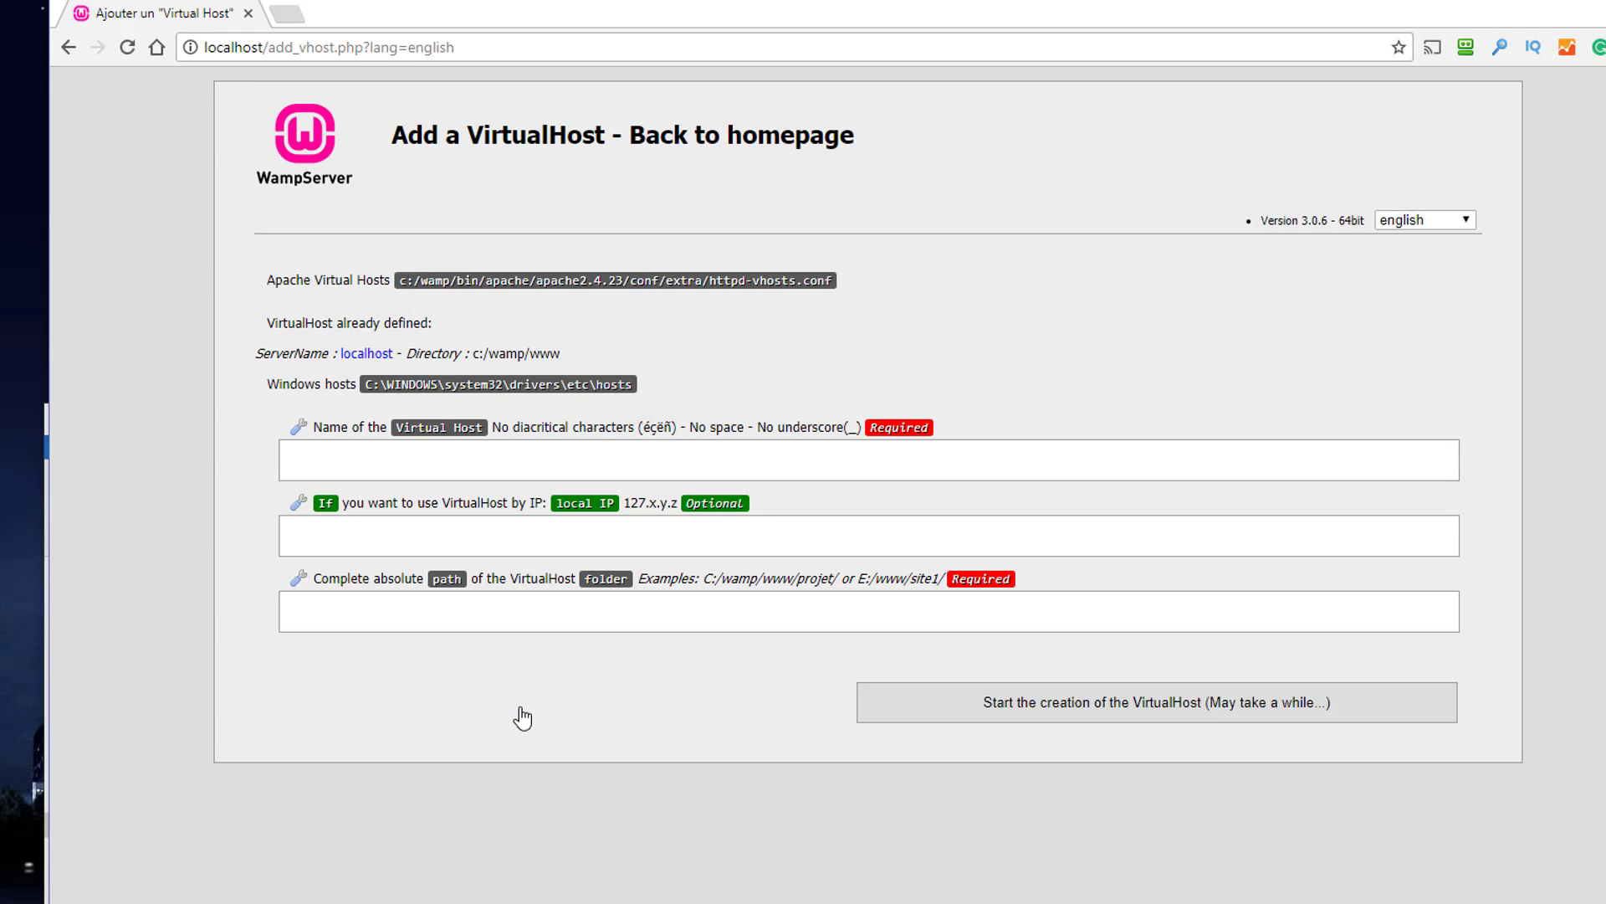
click(390, 461)
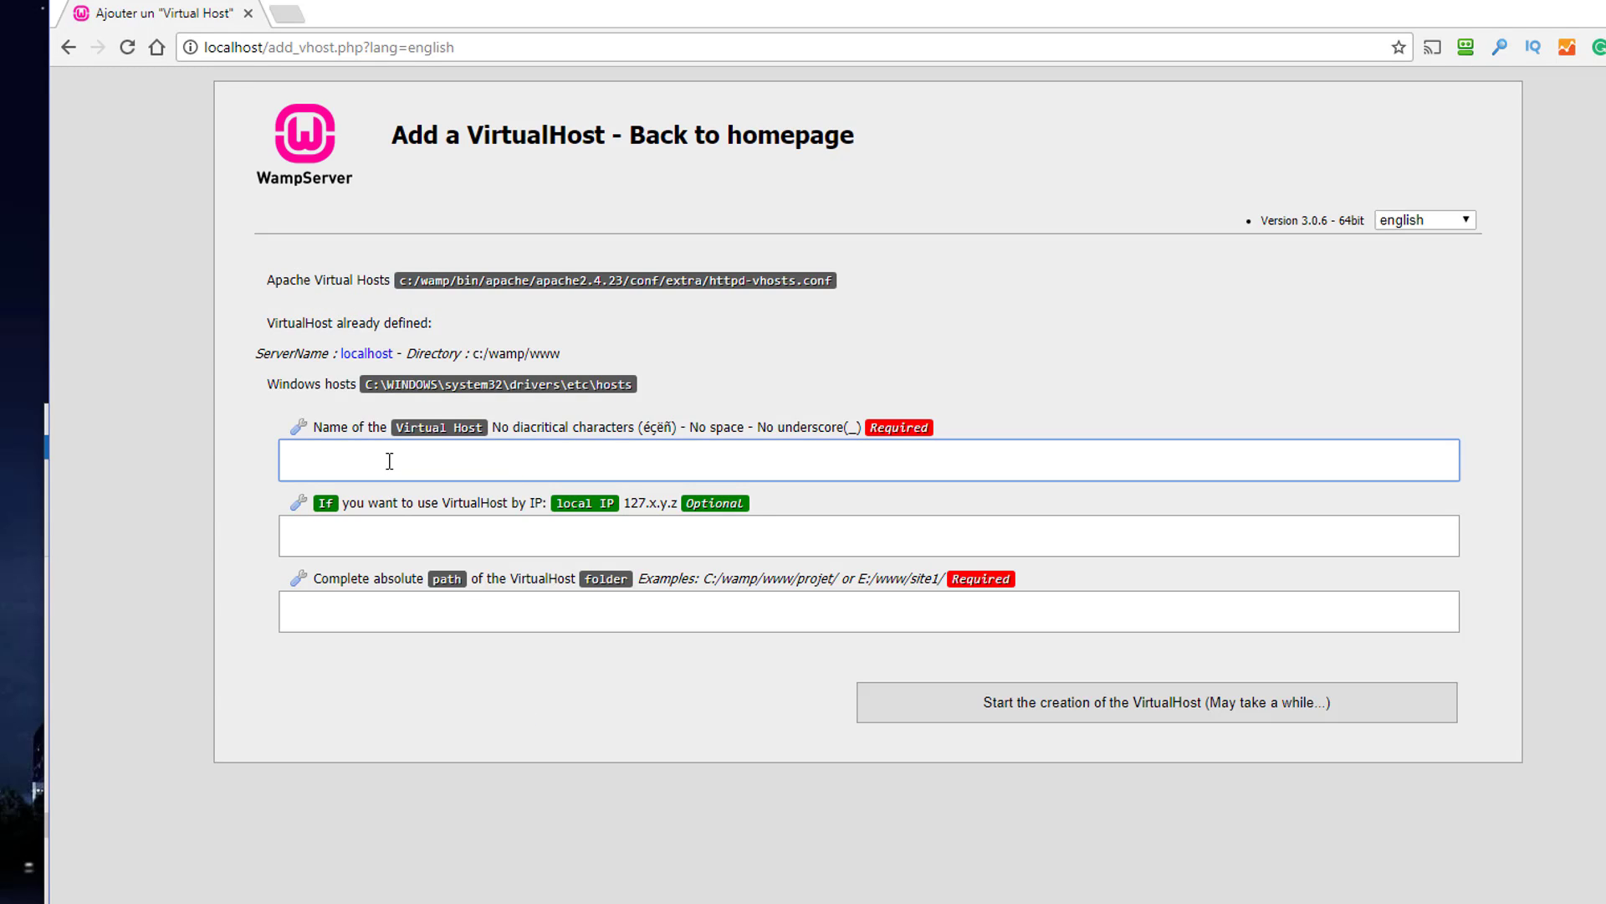
text(word)
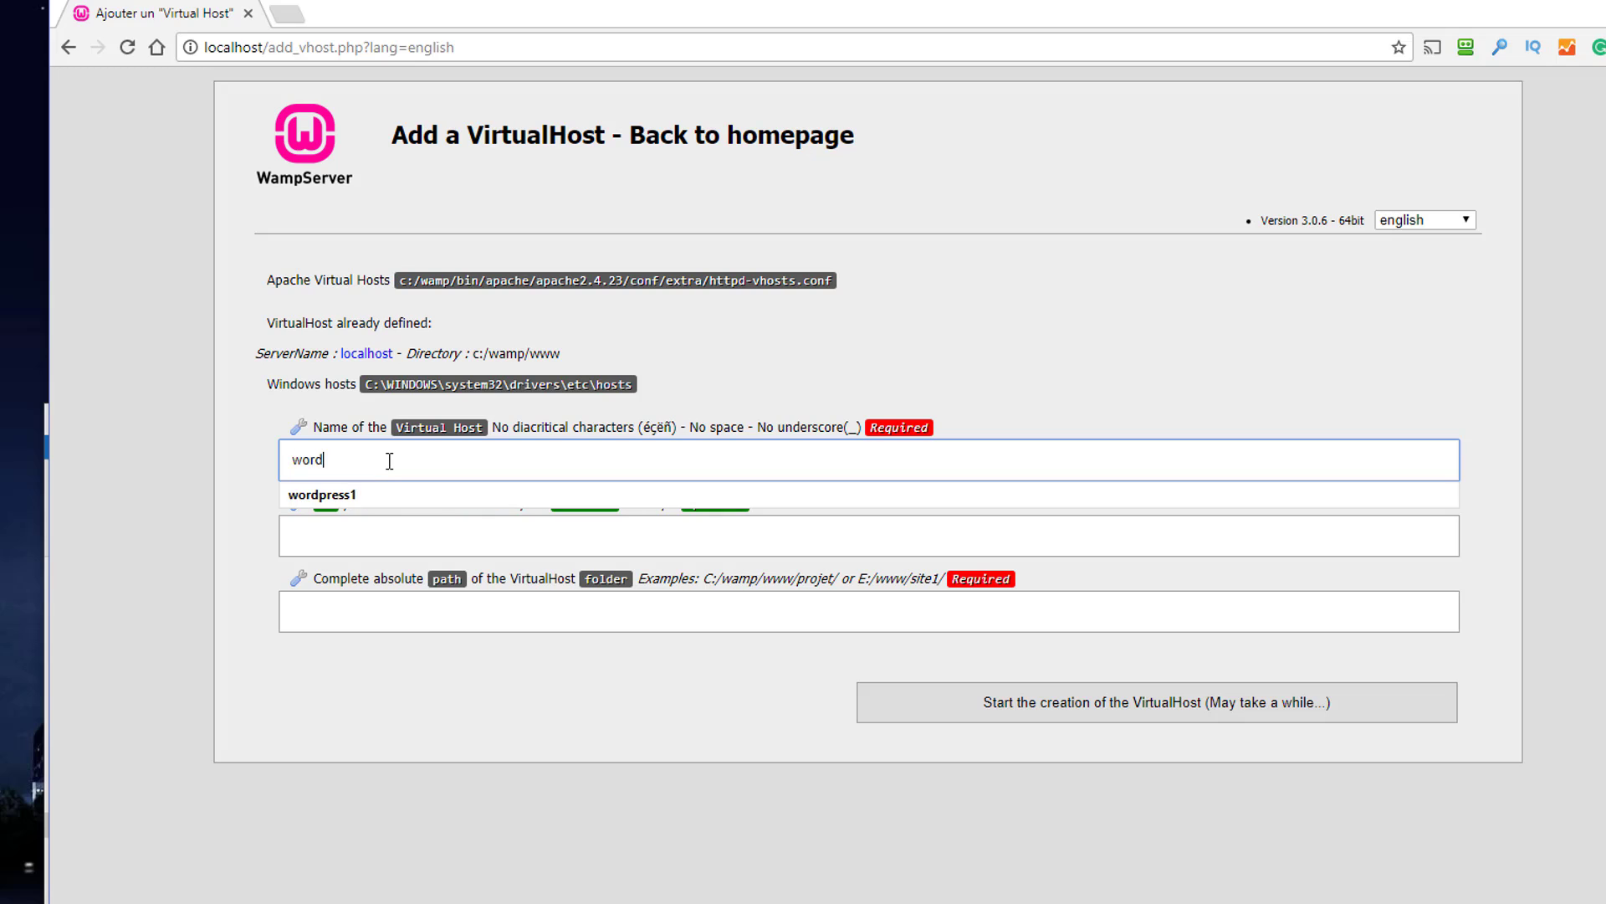
text(pre)
key(Down)
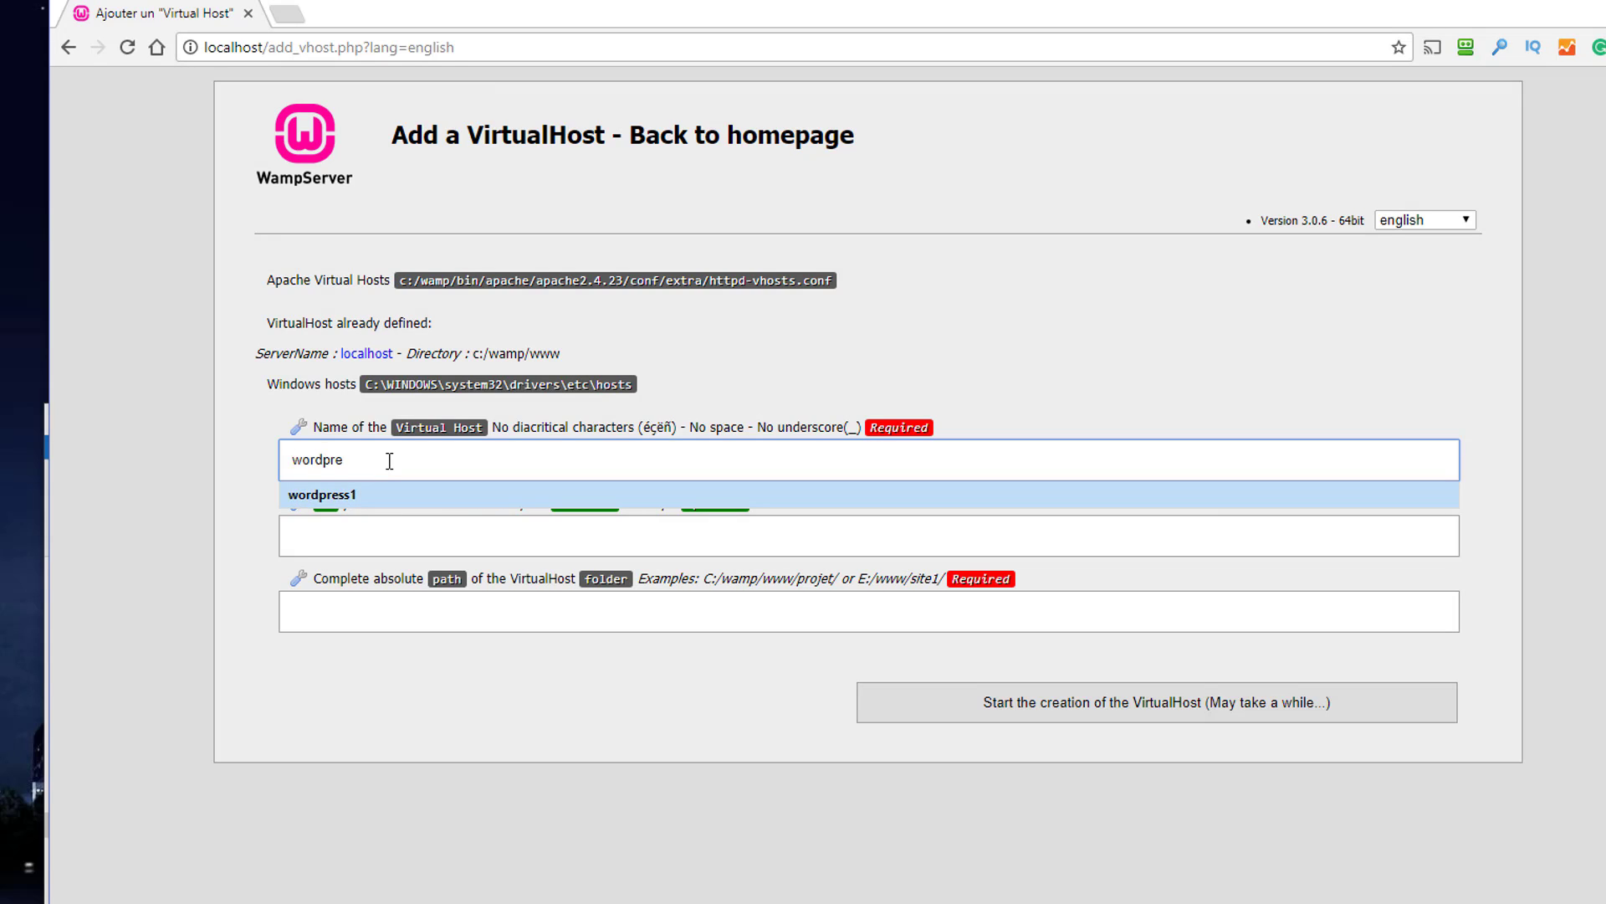
key(Tab)
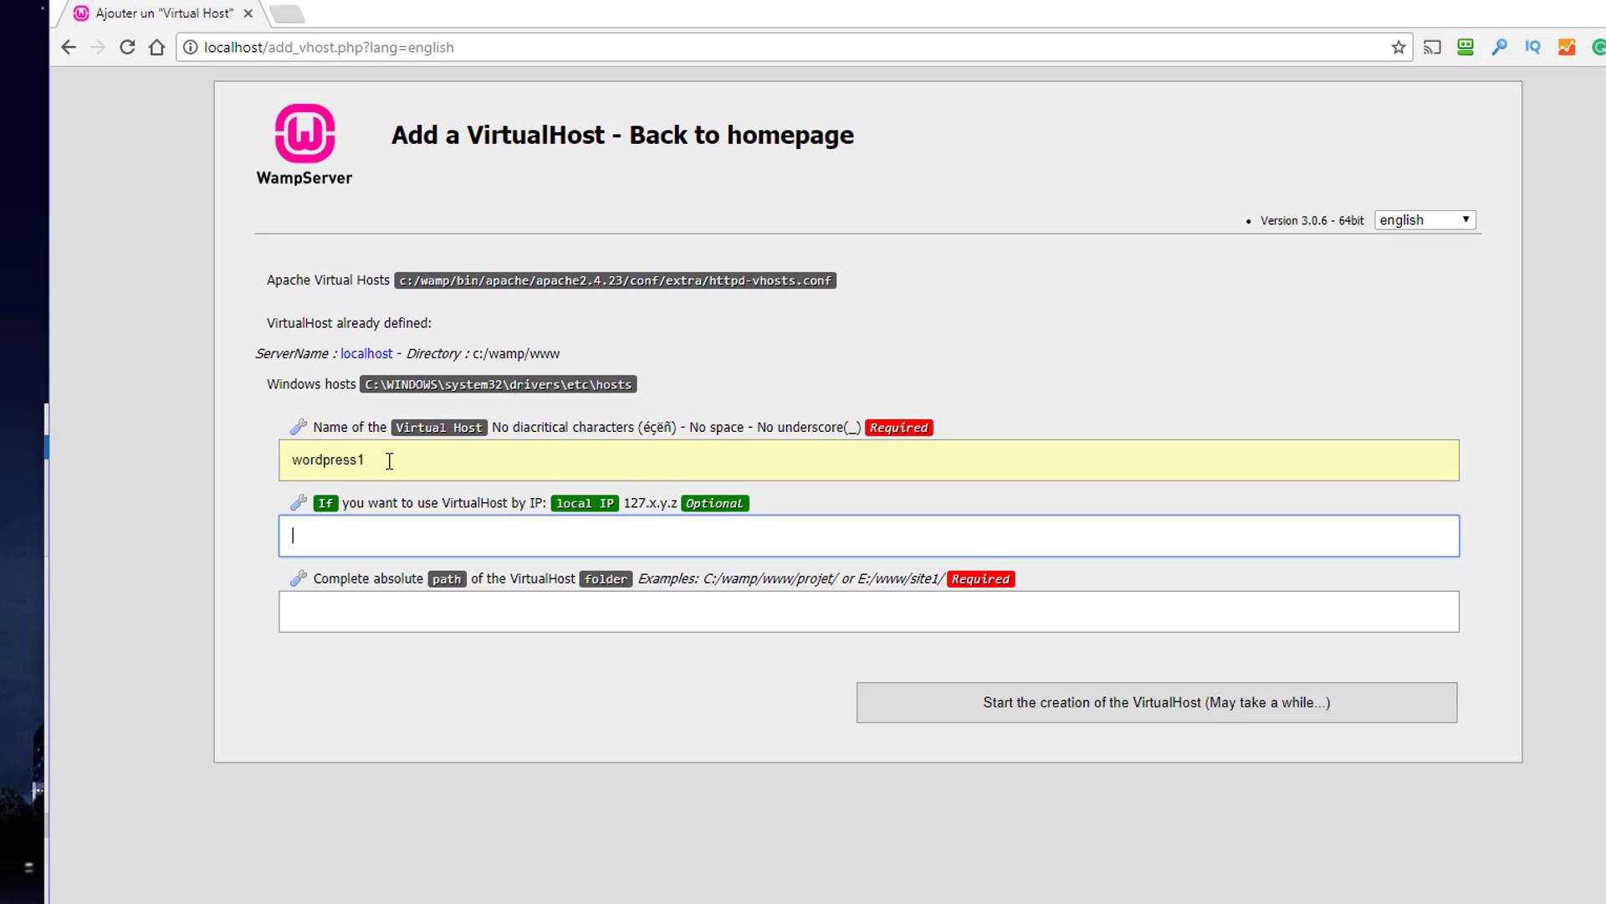
text(12)
key(Down)
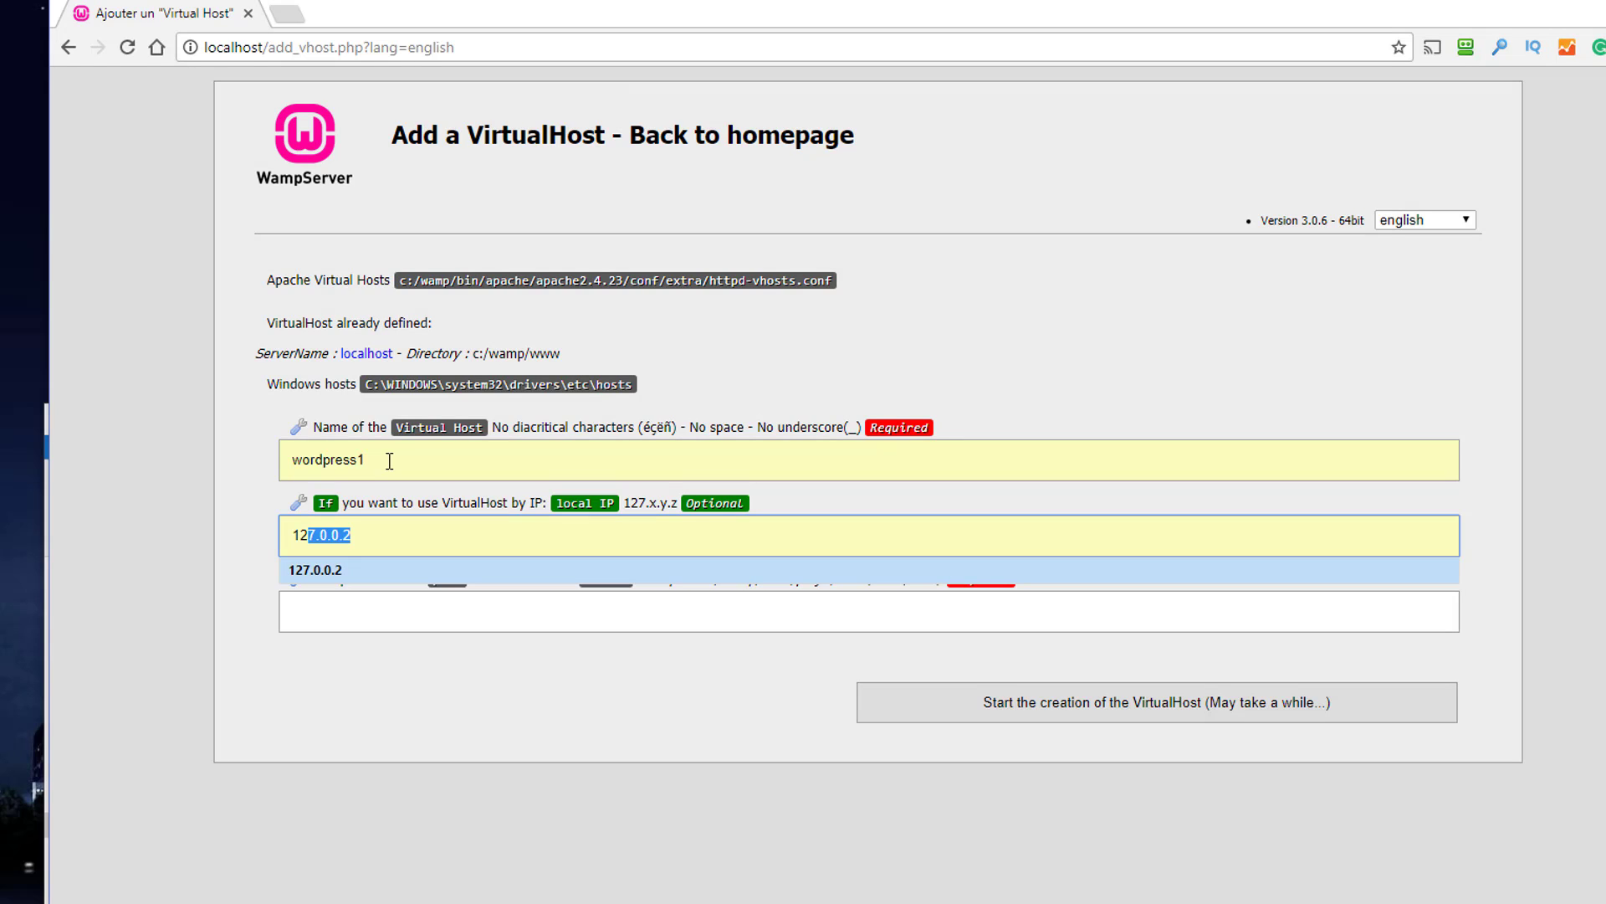
key(Tab)
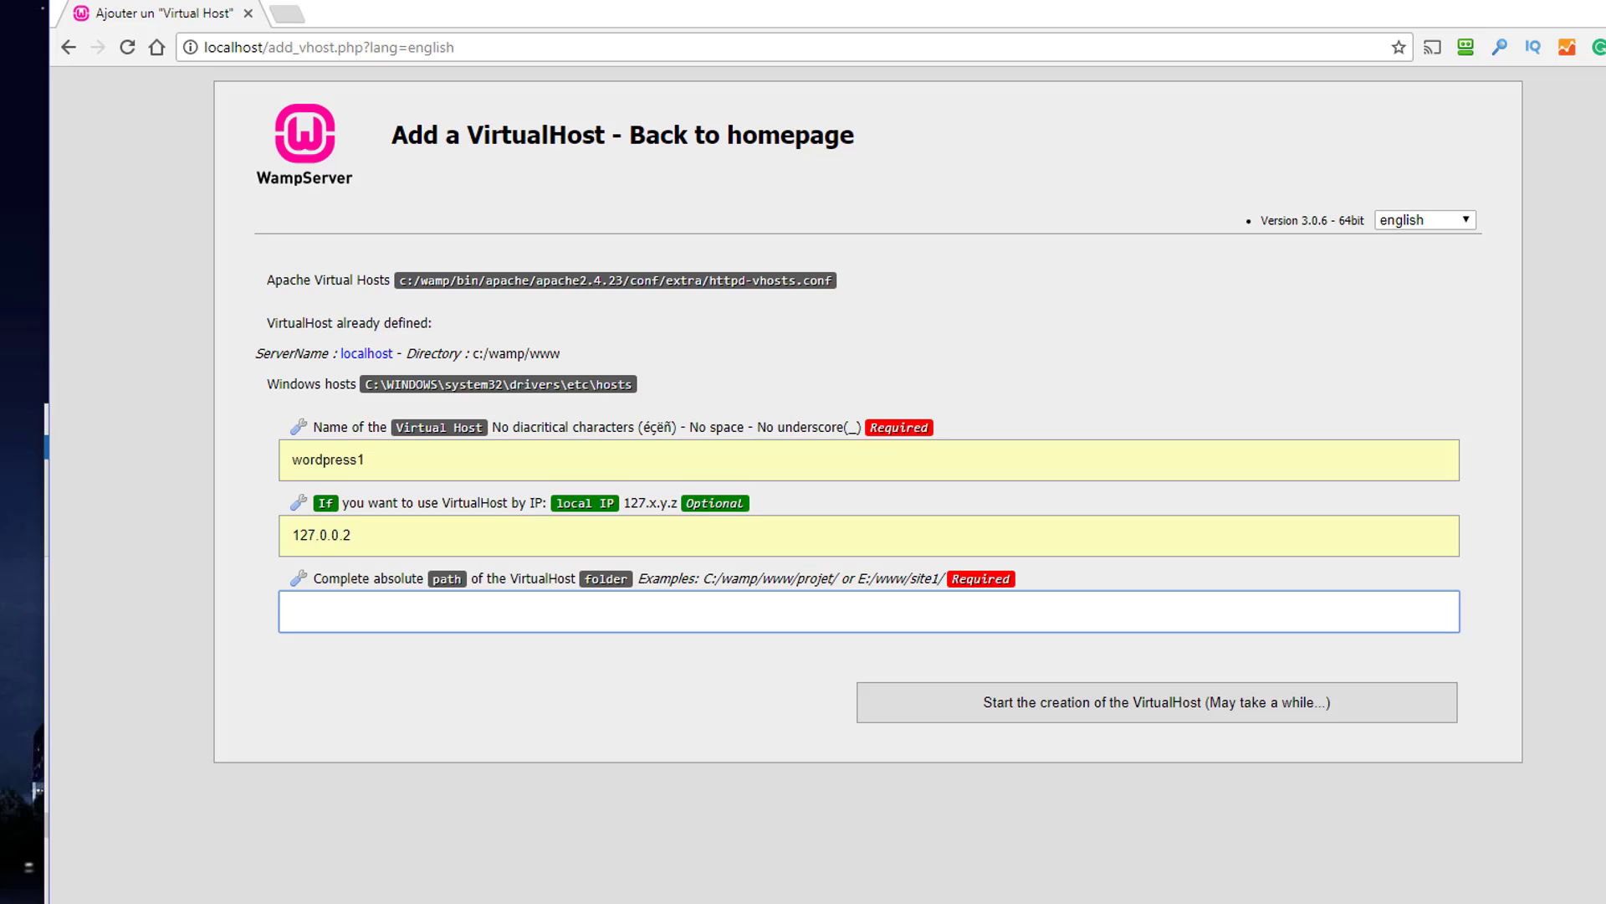
- In File Explorer, navigate from OS (C:) into wamp\www\wp1
key(alt+Tab)
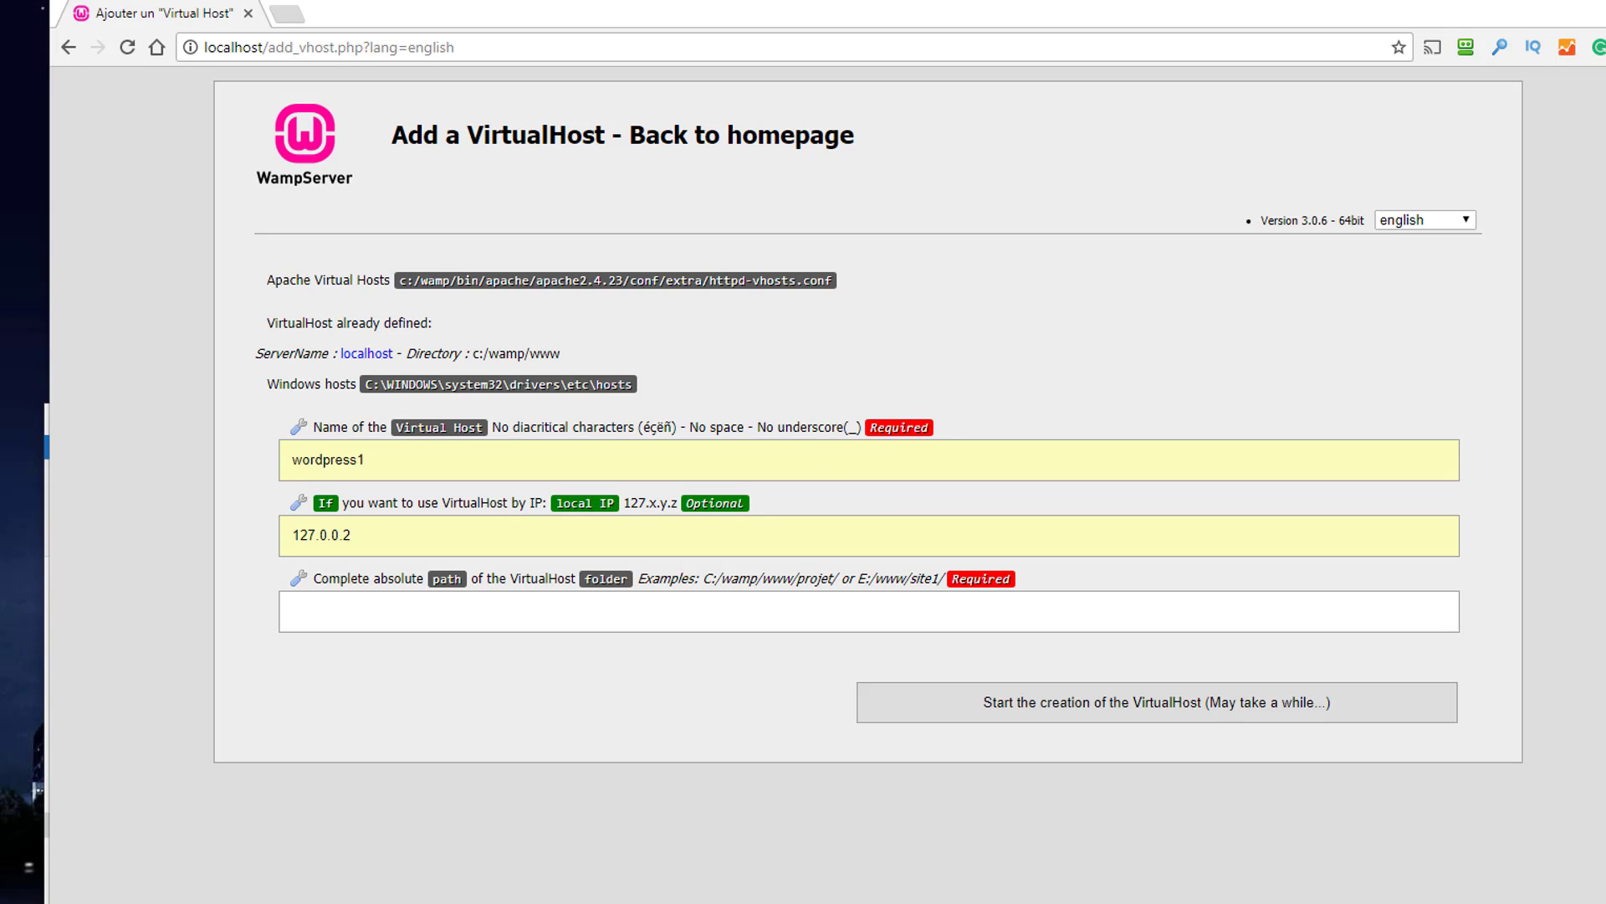
mouse_move(781, 627)
mouse_down()
mouse_move(723, 423)
mouse_move(717, 311)
mouse_up()
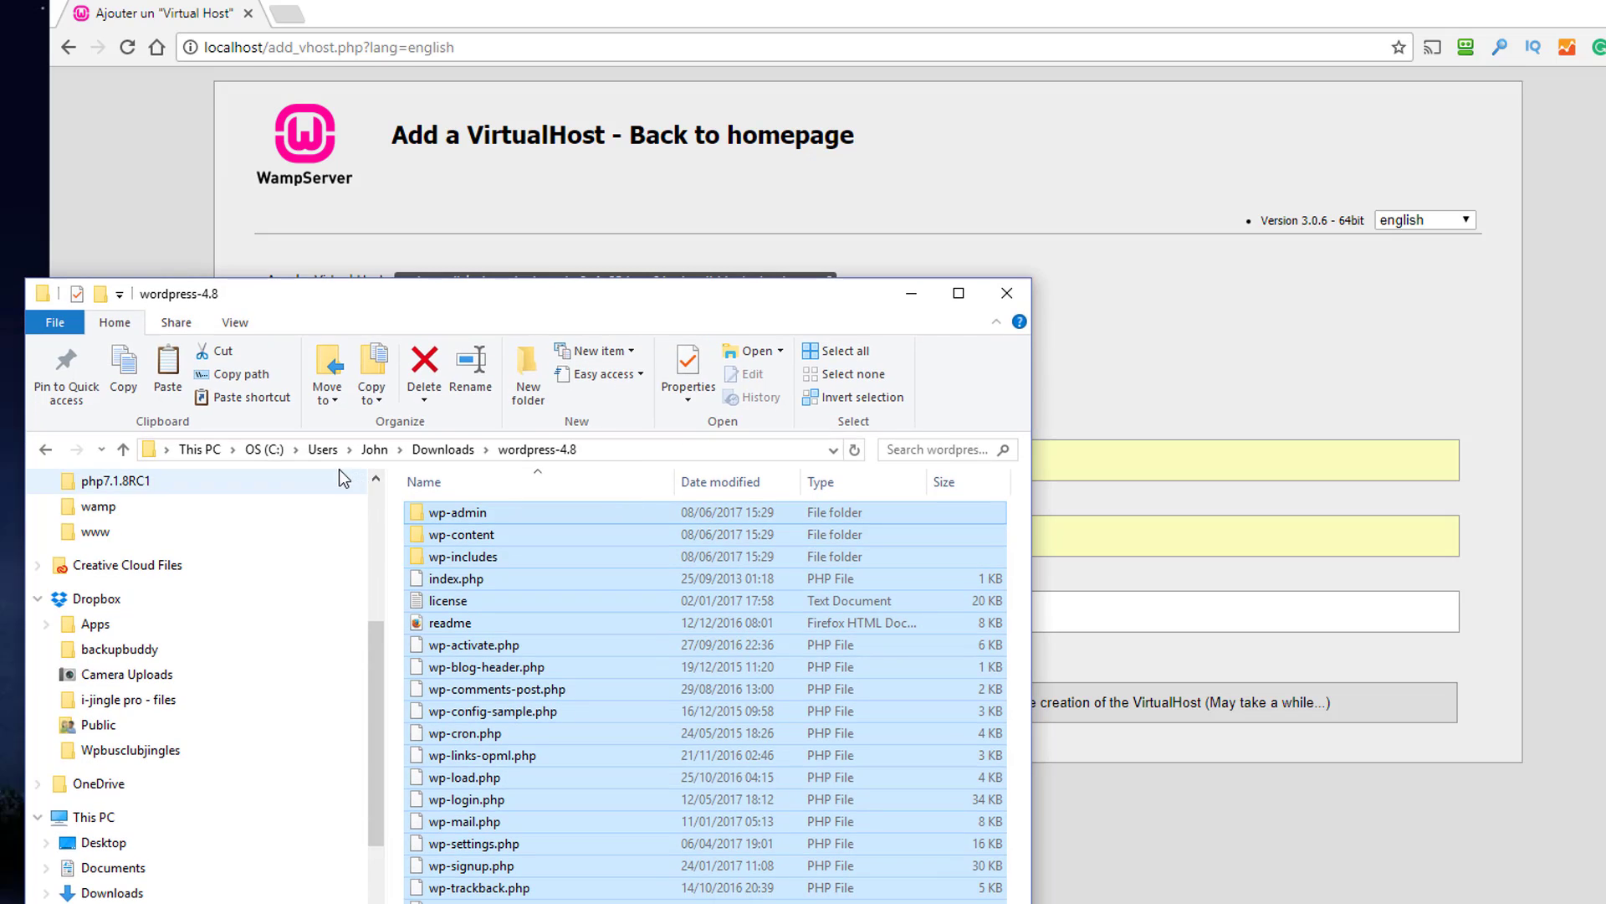
click(273, 453)
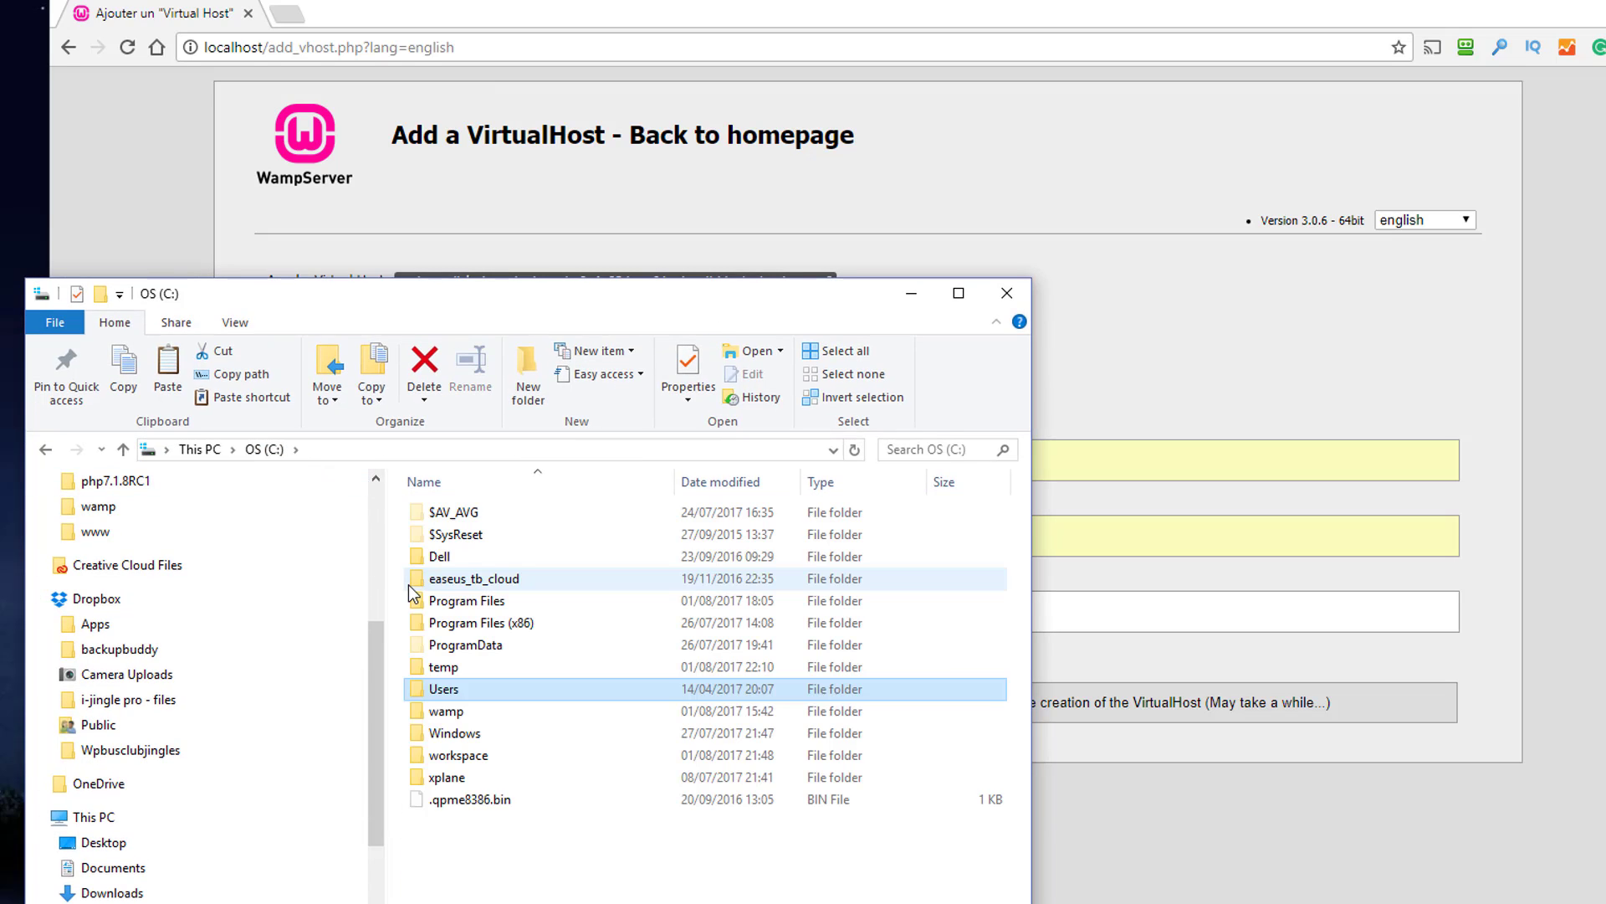
click(431, 711)
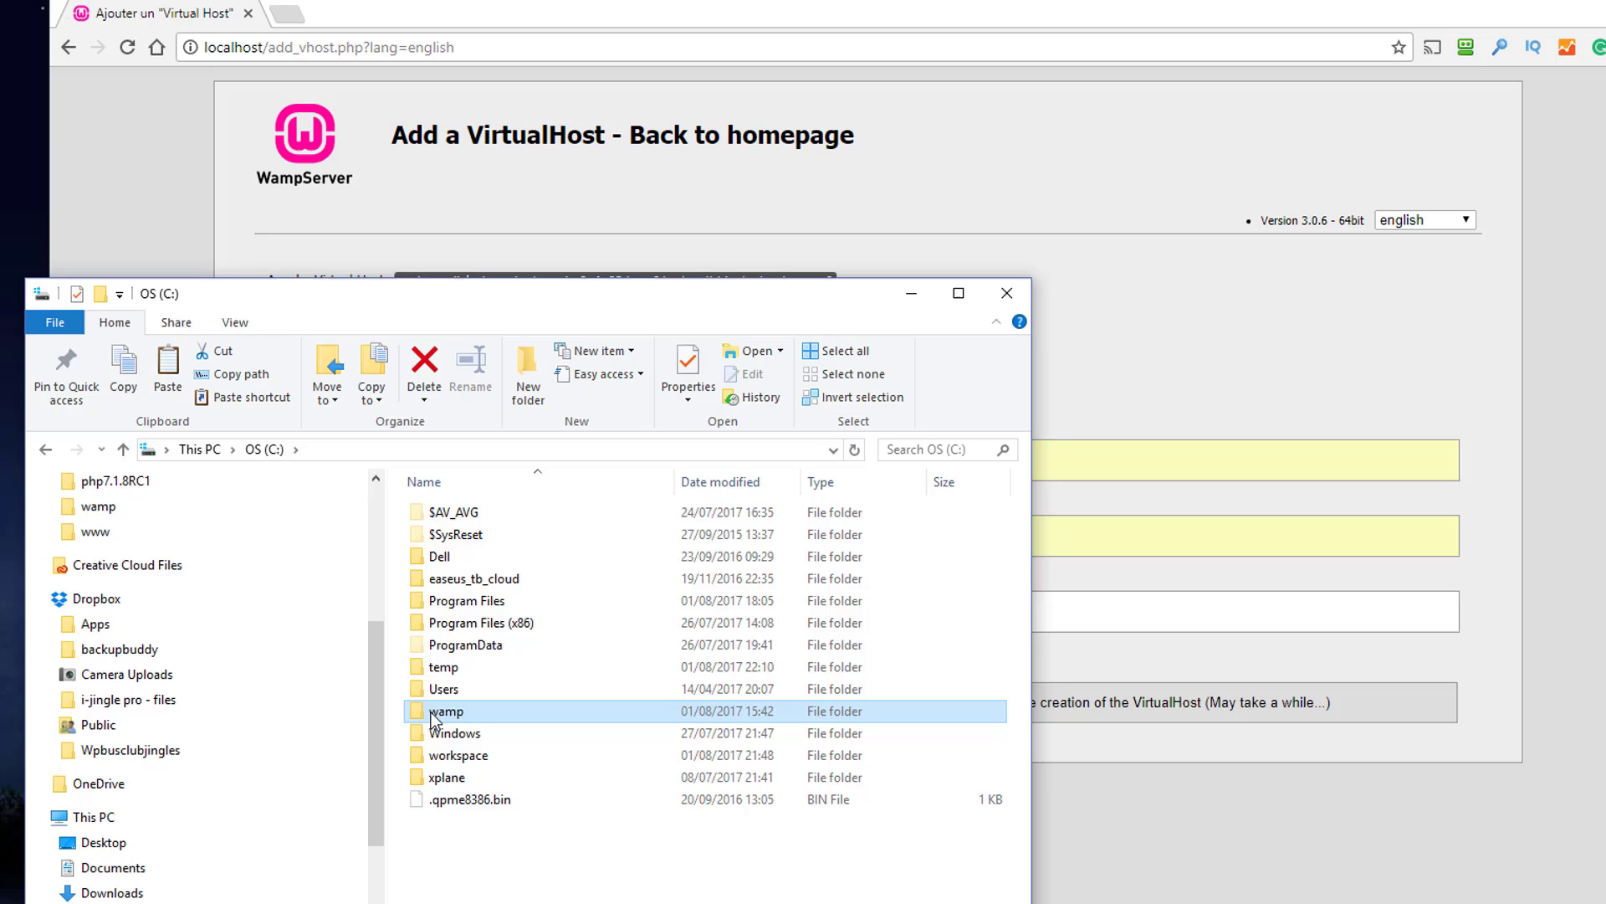
double_click(431, 712)
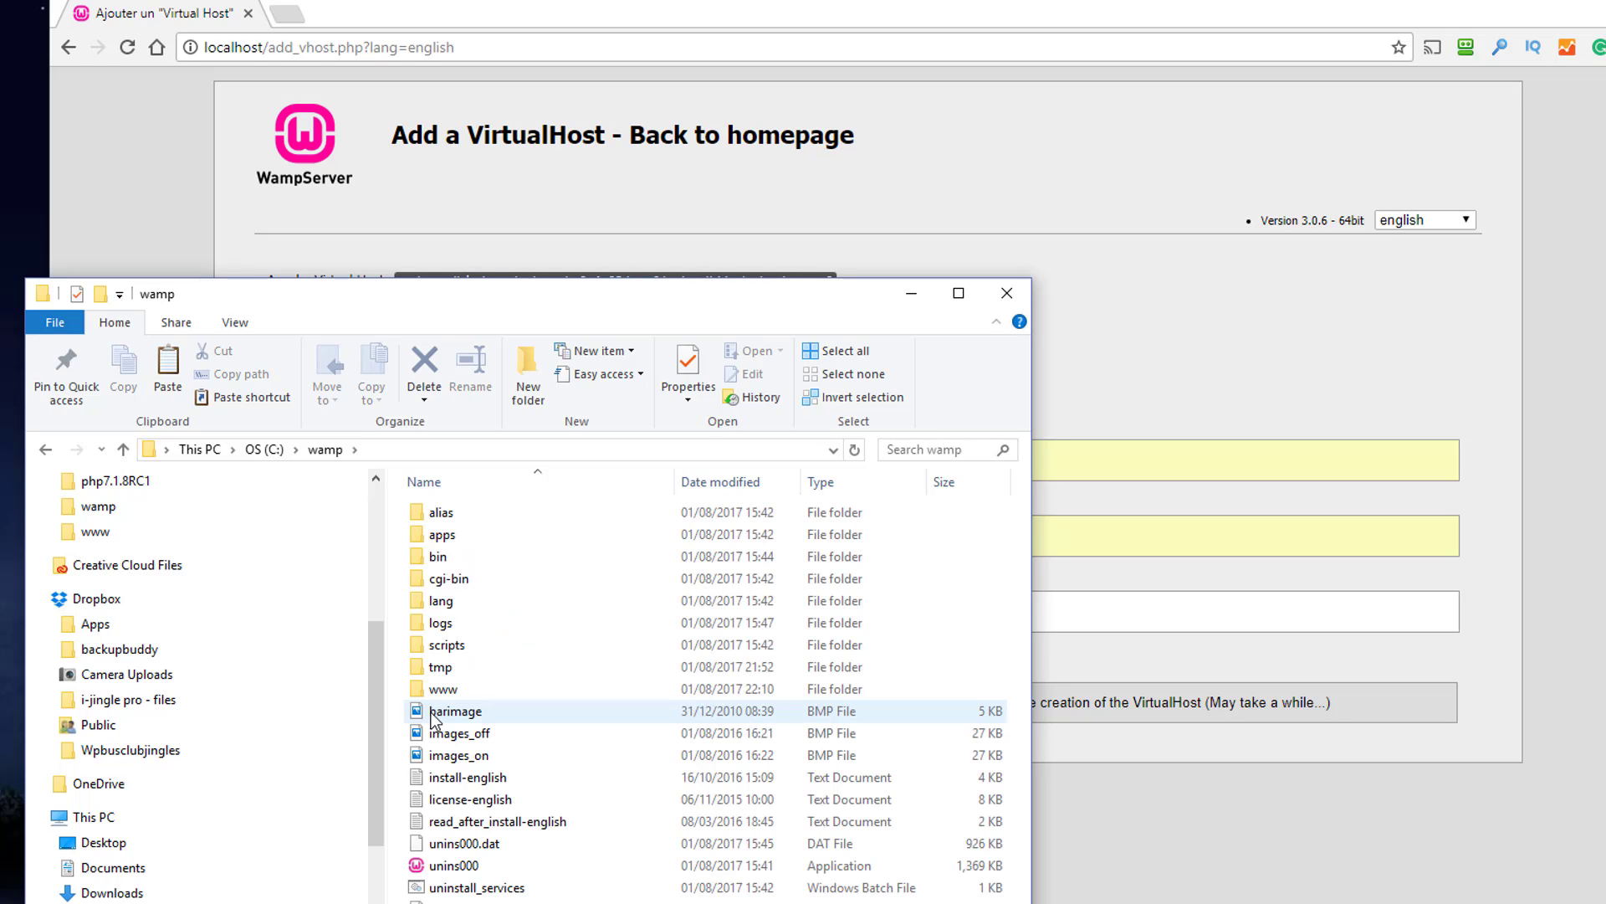
double_click(435, 692)
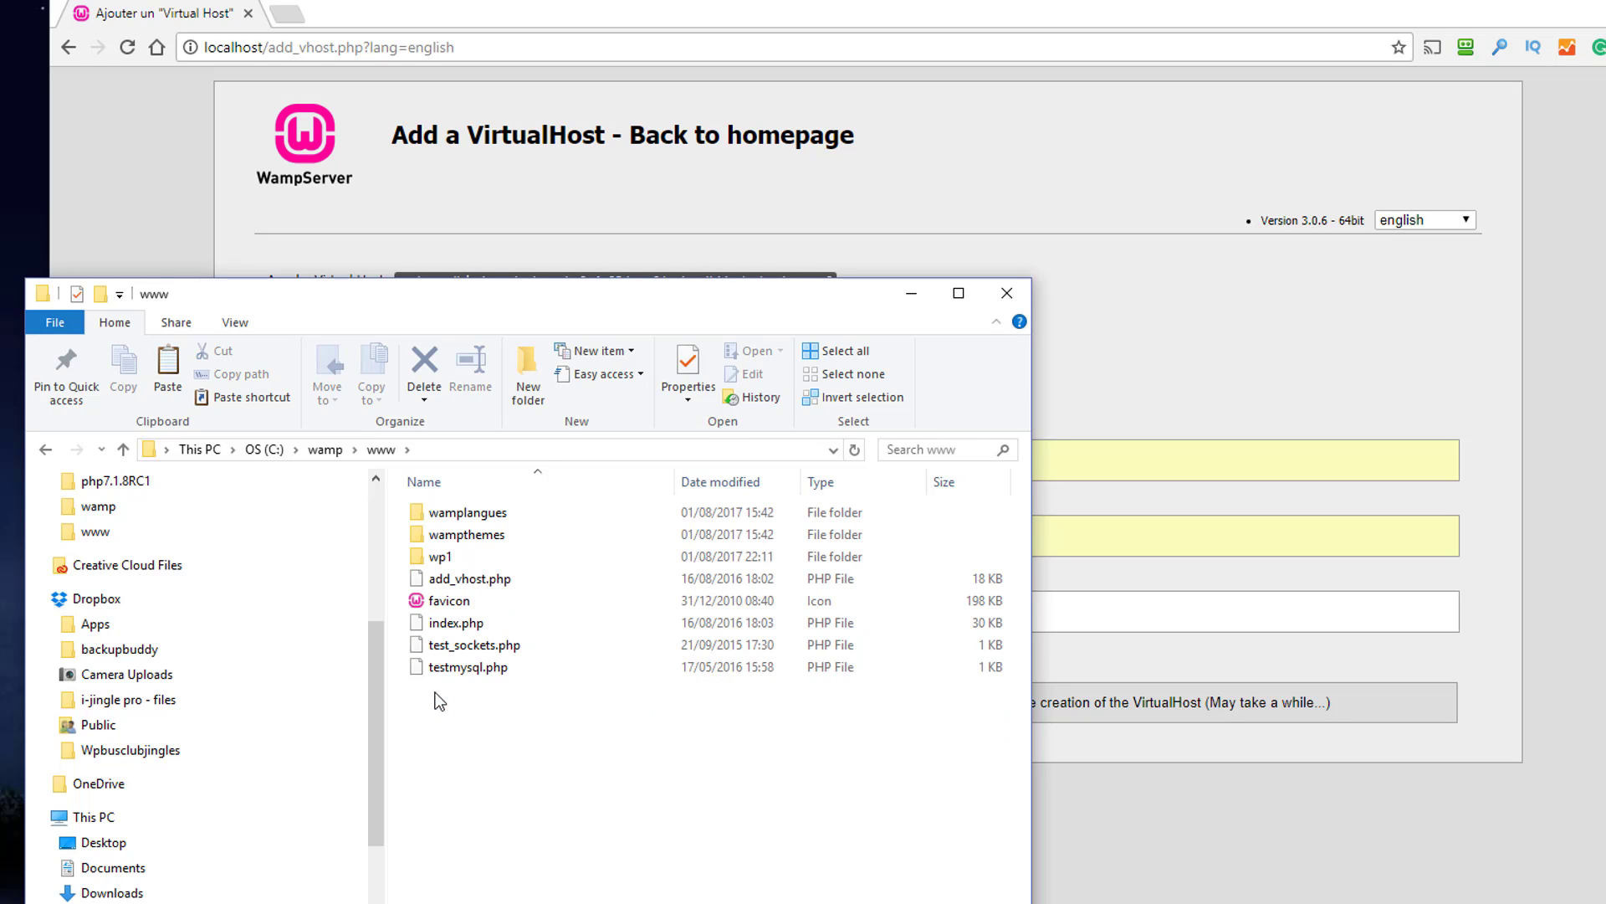
double_click(440, 556)
- Copy the full path C:\wamp\www\wp1 from the address bar and minimise the window
click(489, 448)
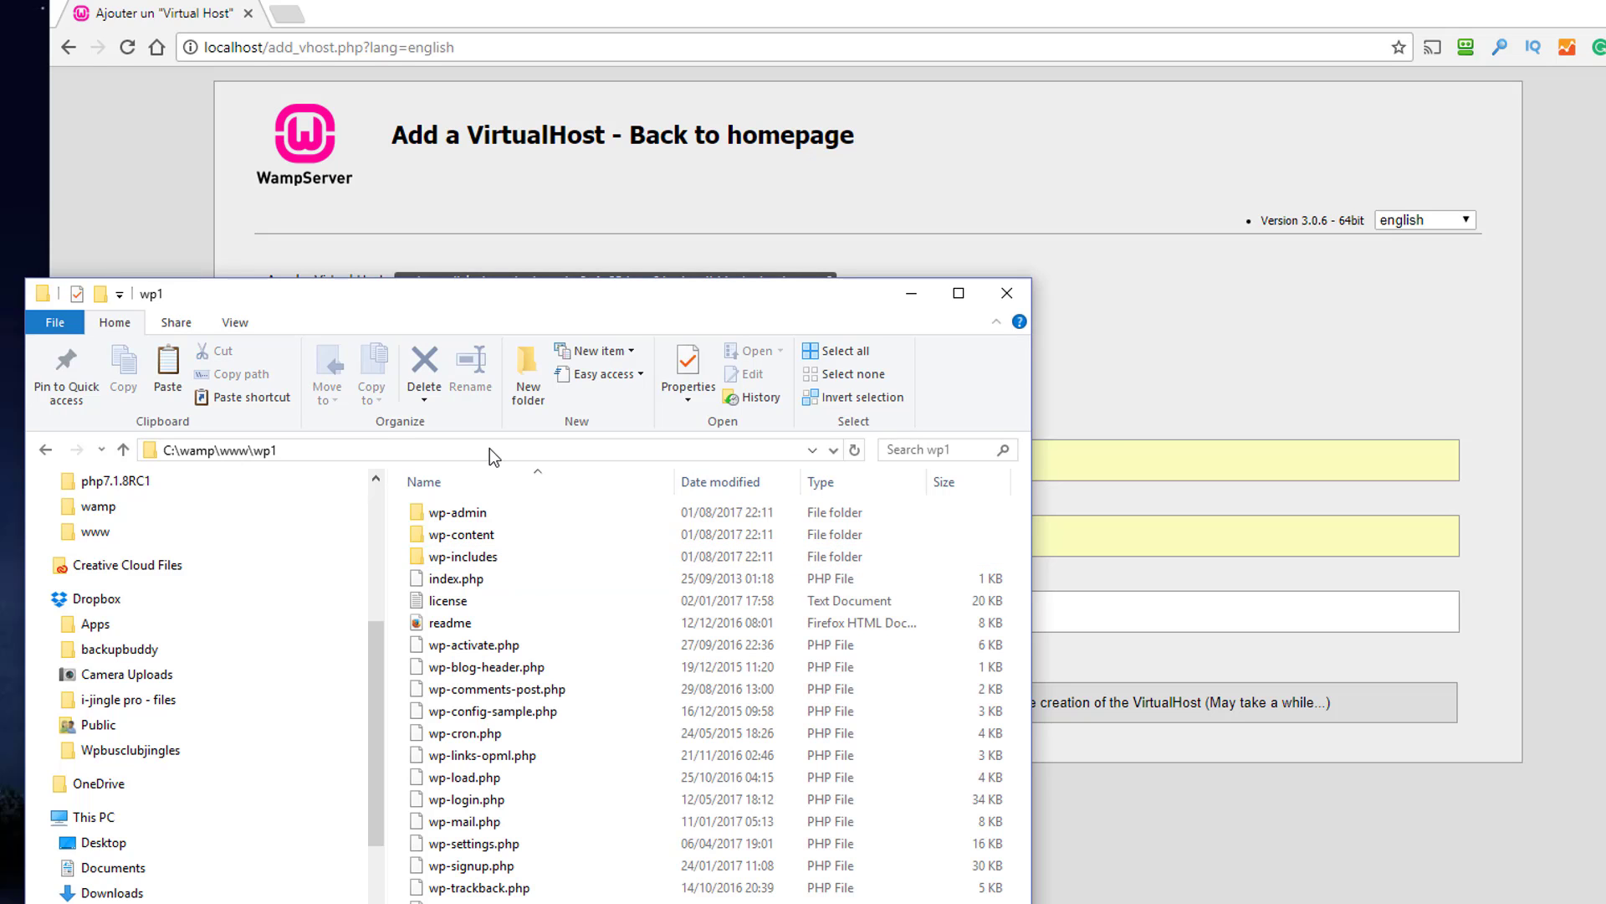
key(ctrl+c)
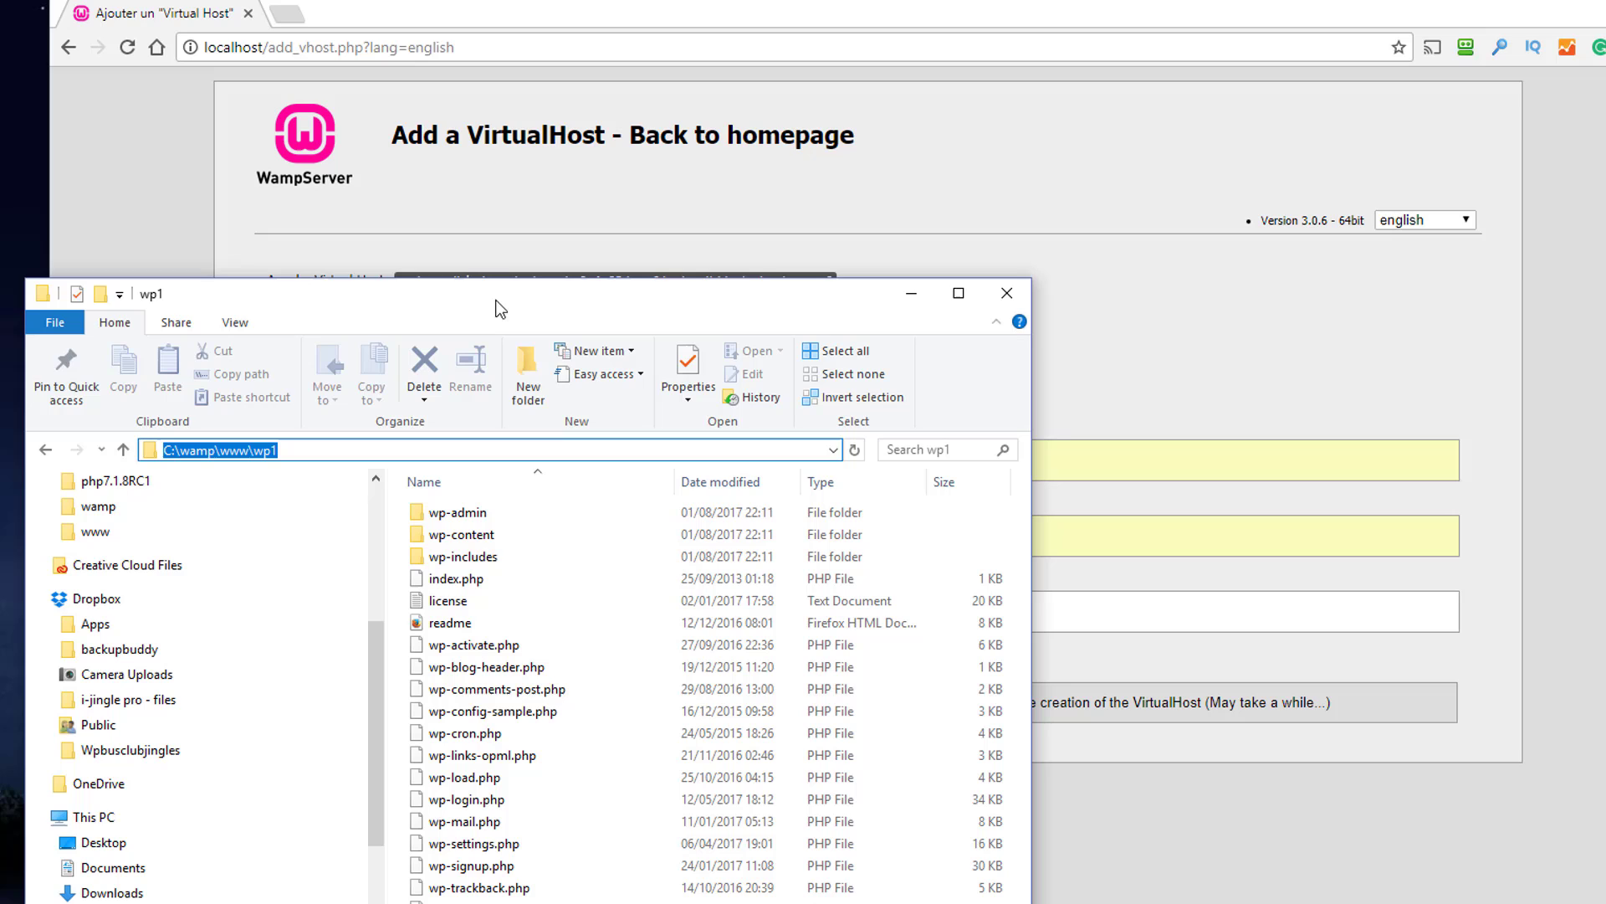
click(911, 294)
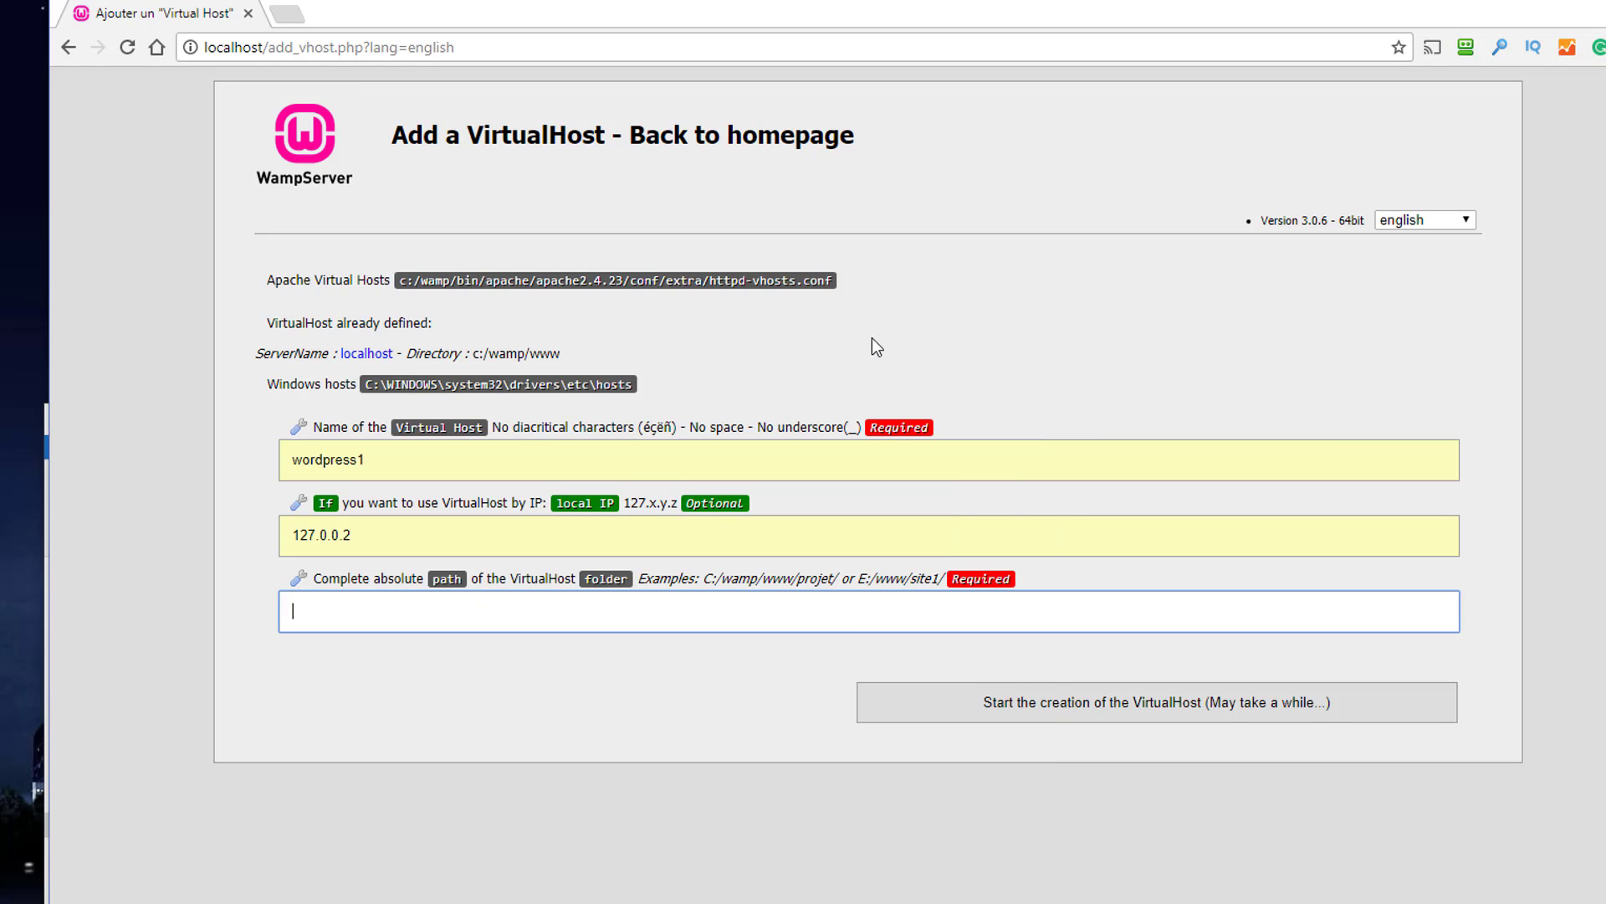
- Paste C:\wamp\www\wp1 as the folder path and start creation of the wordpress1 virtual host
click(430, 607)
key(ctrl+v)
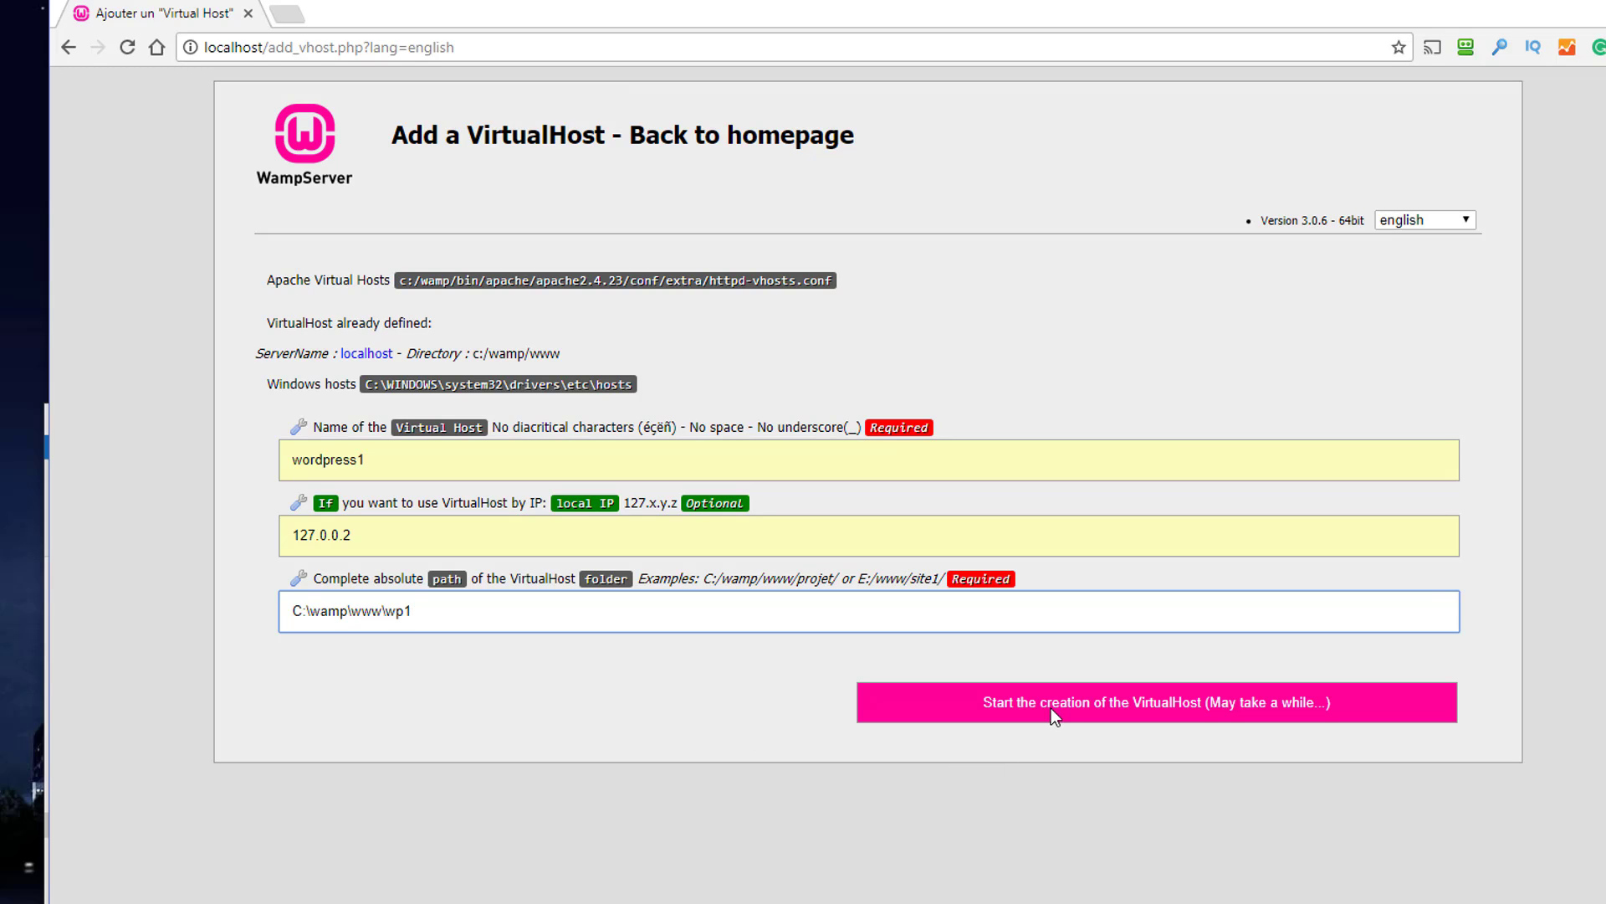
click(1050, 708)
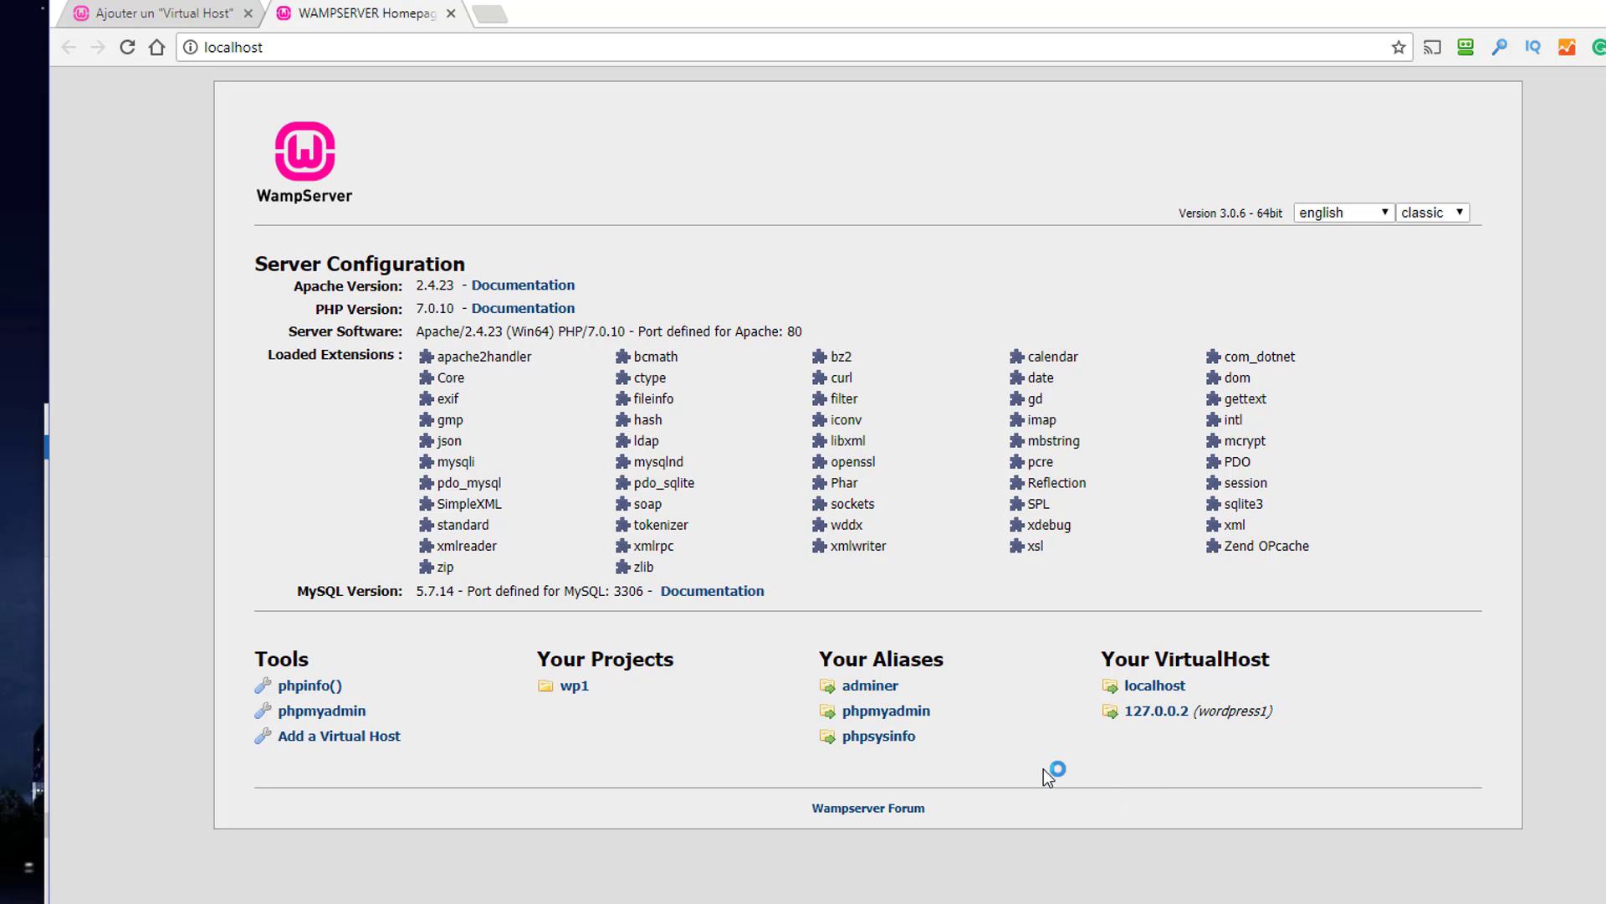
- Open the 127.0.0.2 site and continue with English (UK) as the installation language
click(1150, 714)
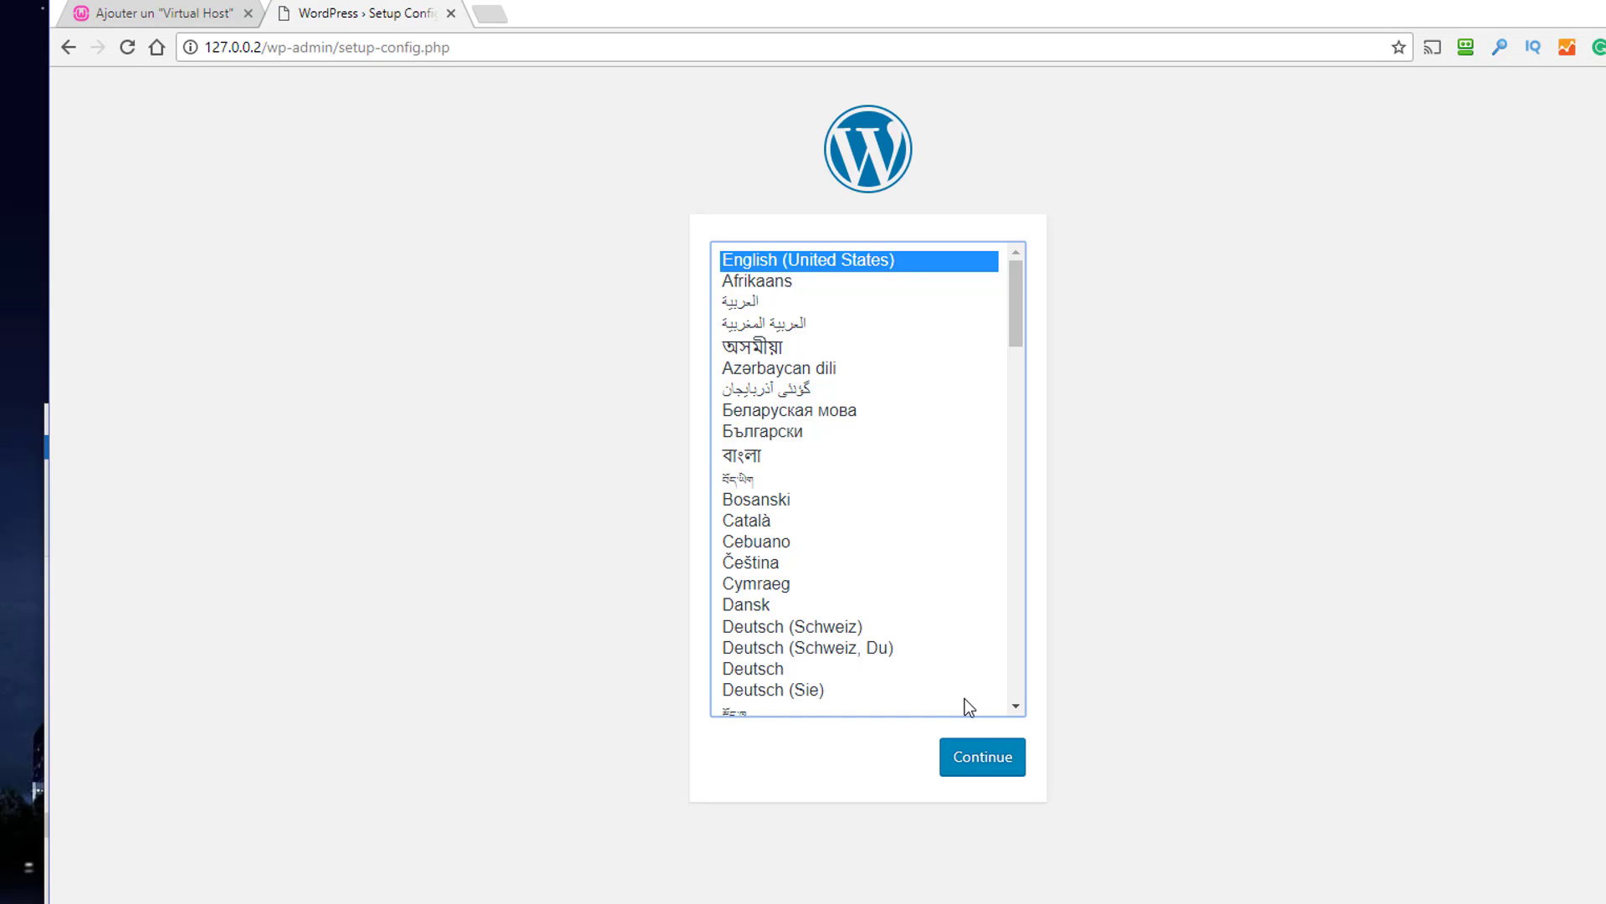
scroll(1011, 377, down, 5)
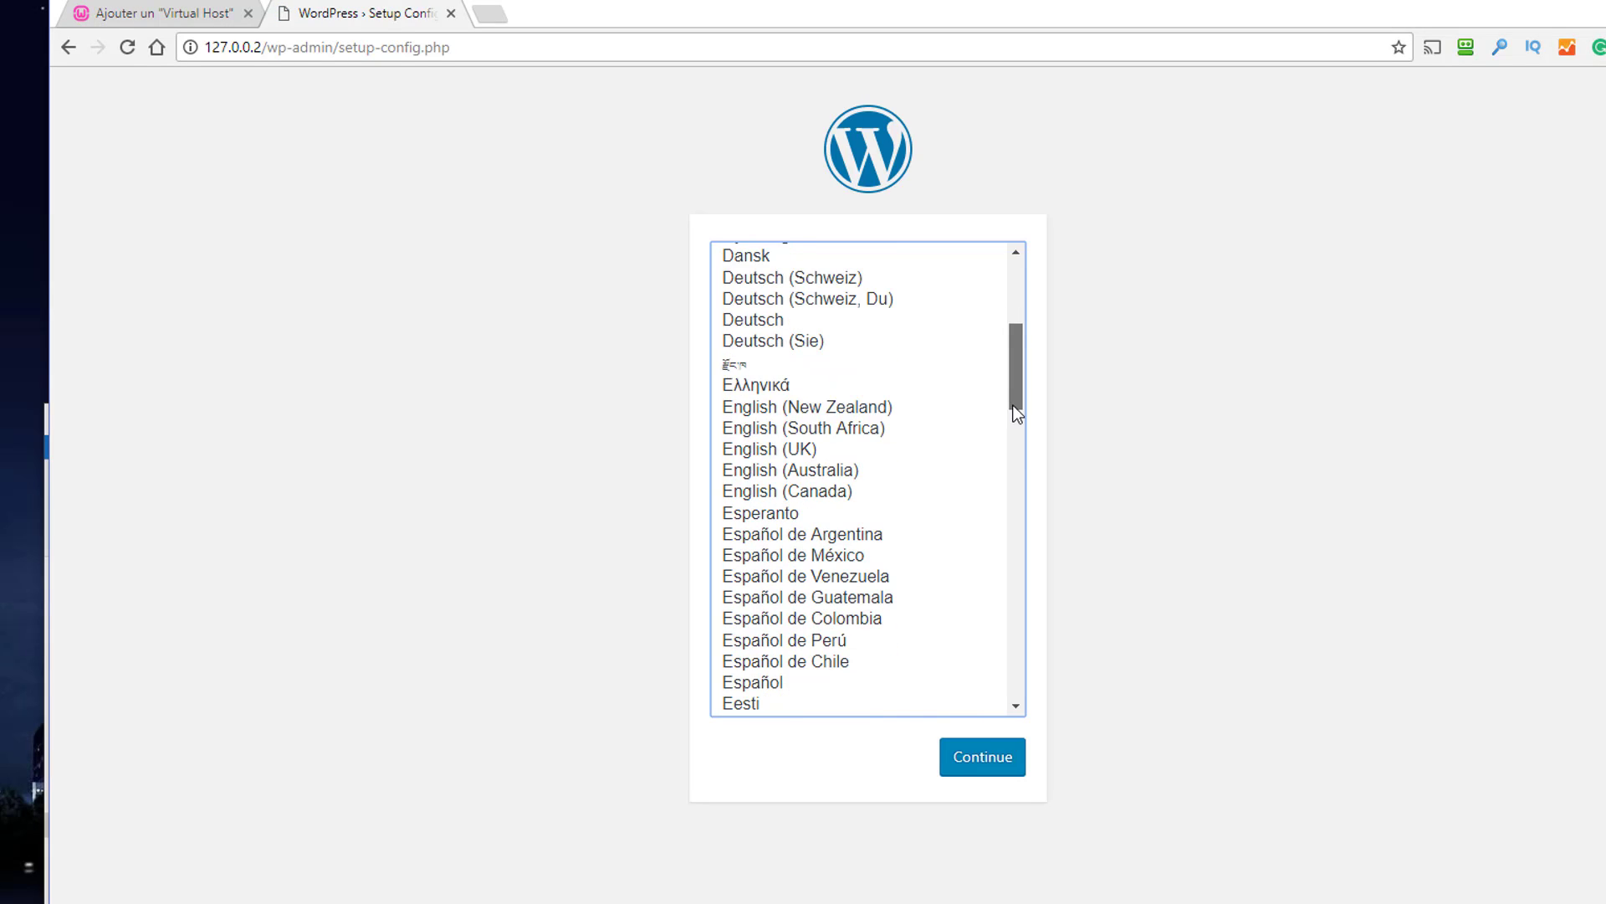
scroll(1012, 439, down, 5)
scroll(1014, 527, down, 8)
scroll(1029, 653, down, 8)
scroll(1024, 377, up, 10)
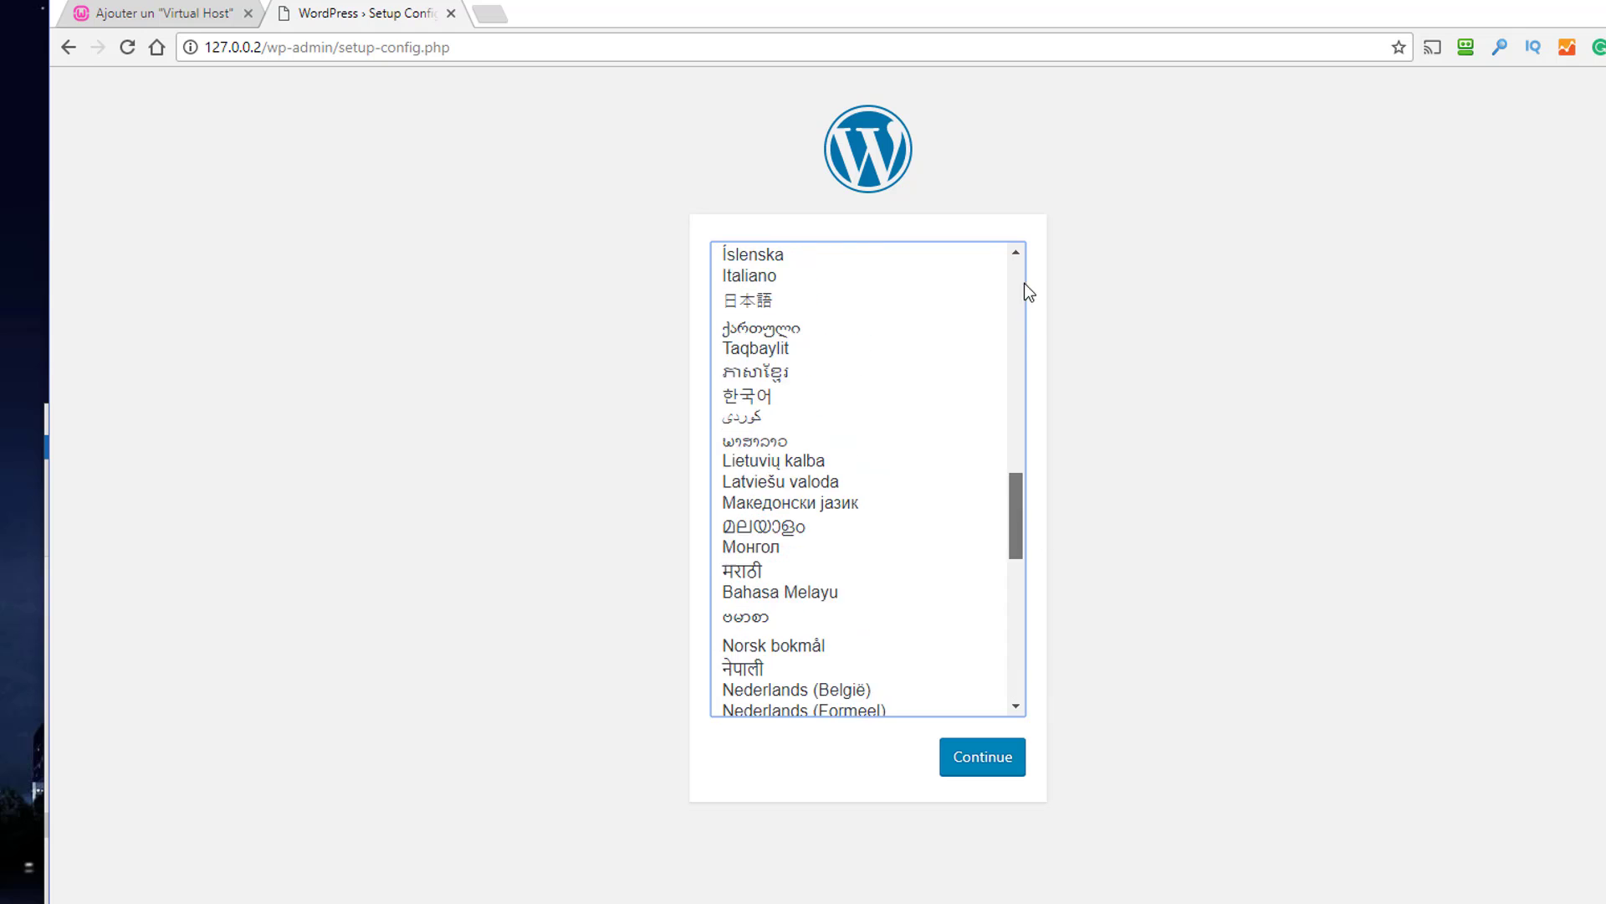
scroll(1024, 251, up, 10)
scroll(920, 429, down, 6)
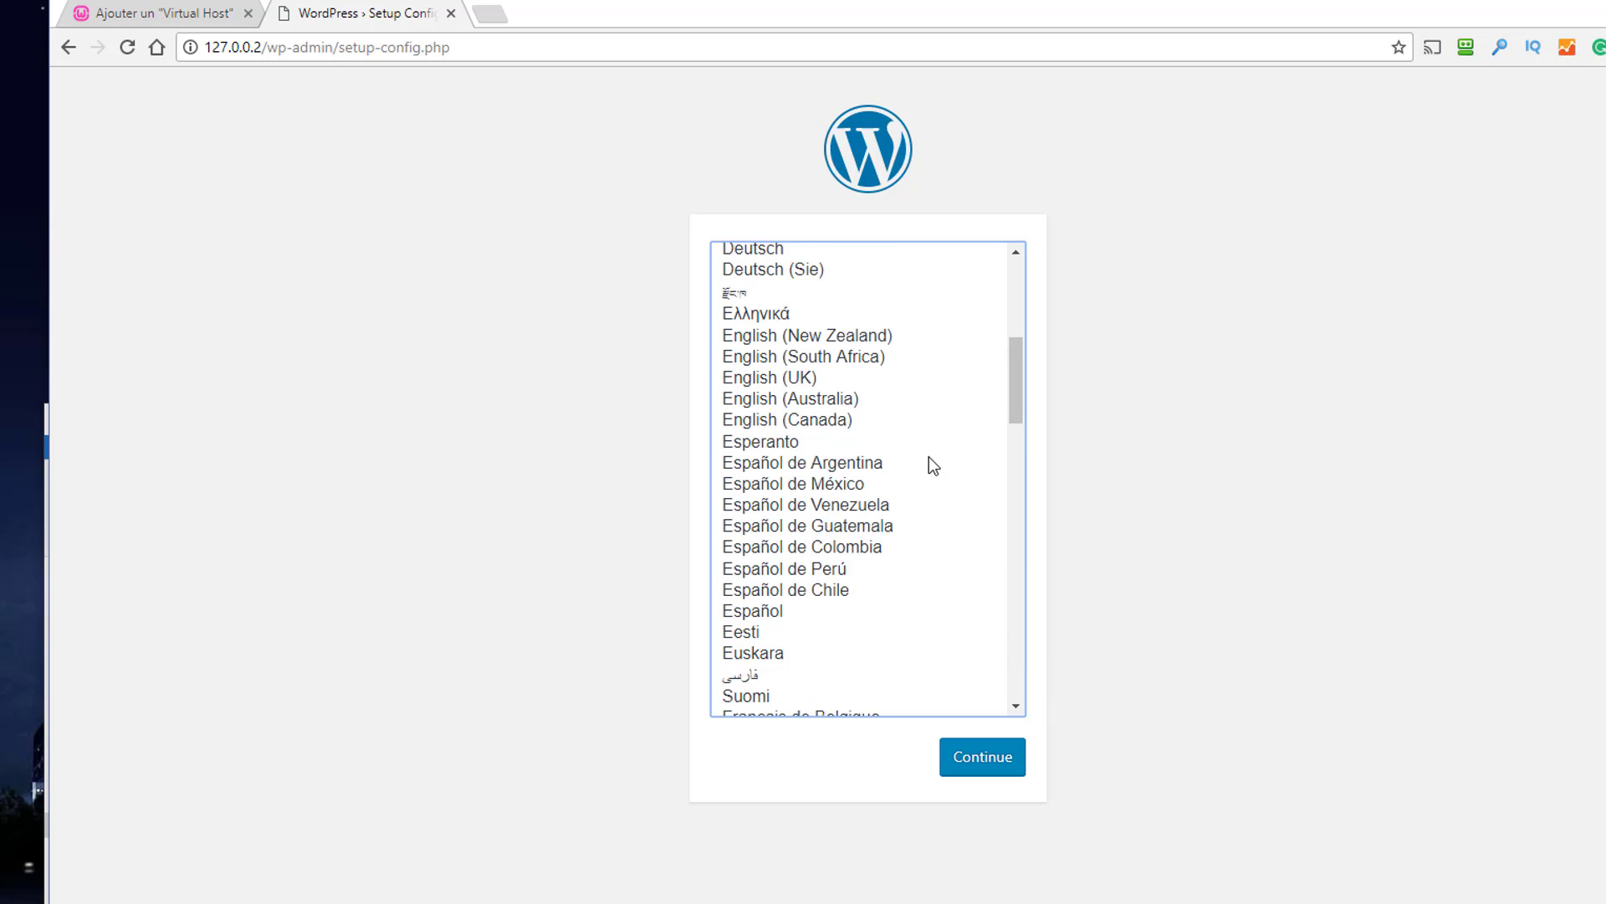
scroll(929, 455, down, 3)
scroll(934, 463, down, 8)
scroll(944, 483, down, 6)
scroll(948, 491, down, 5)
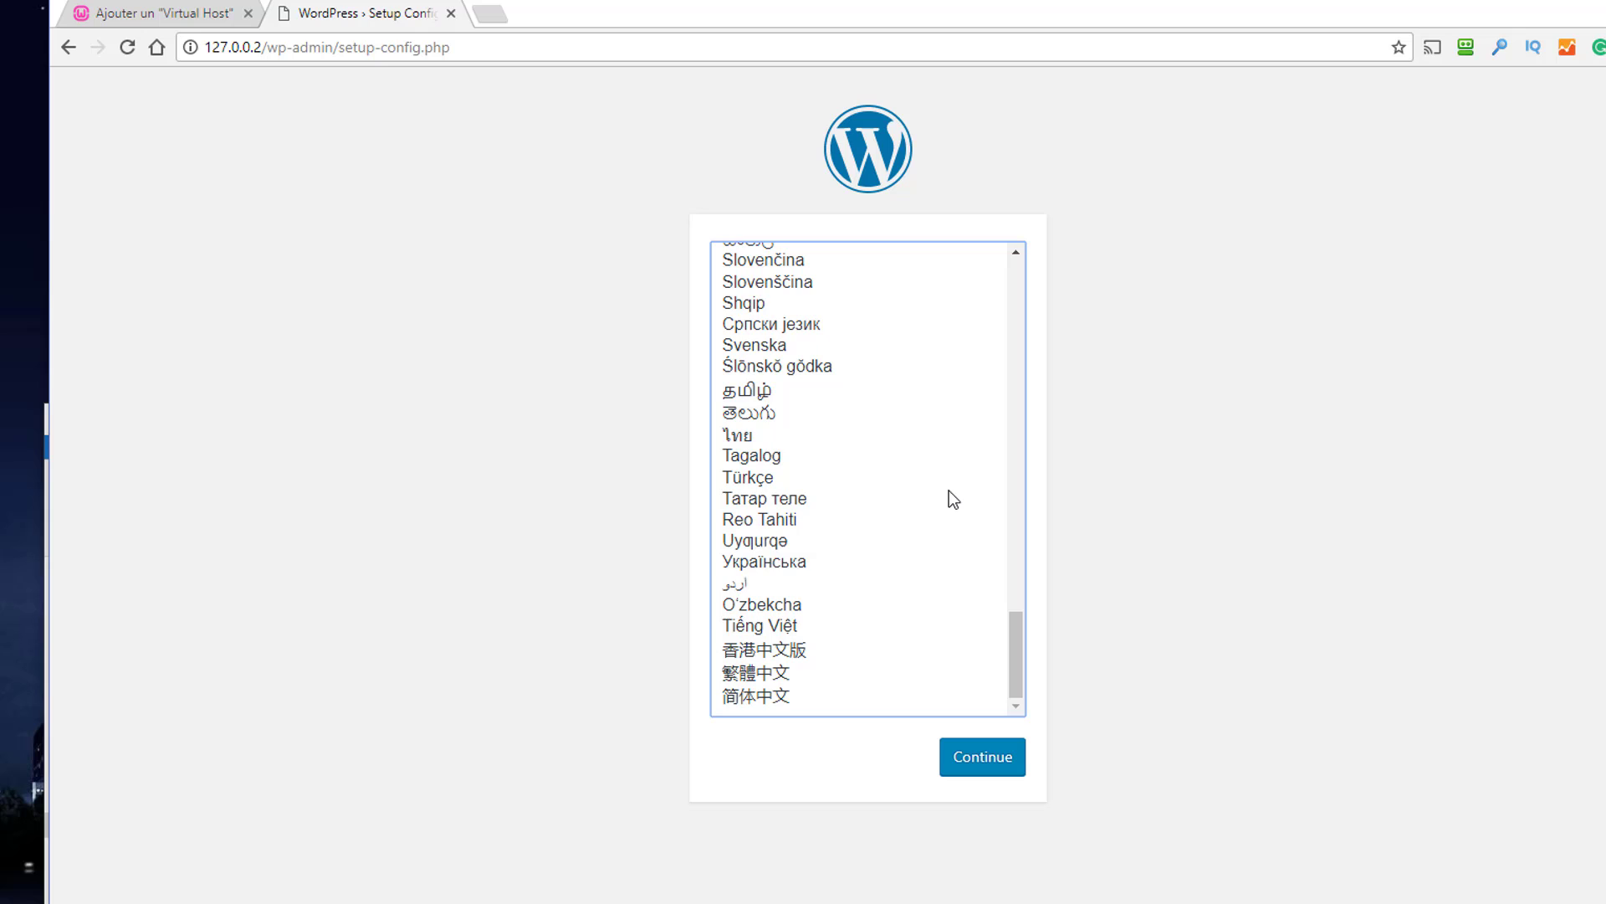
scroll(948, 491, up, 6)
scroll(953, 491, up, 8)
scroll(953, 489, up, 4)
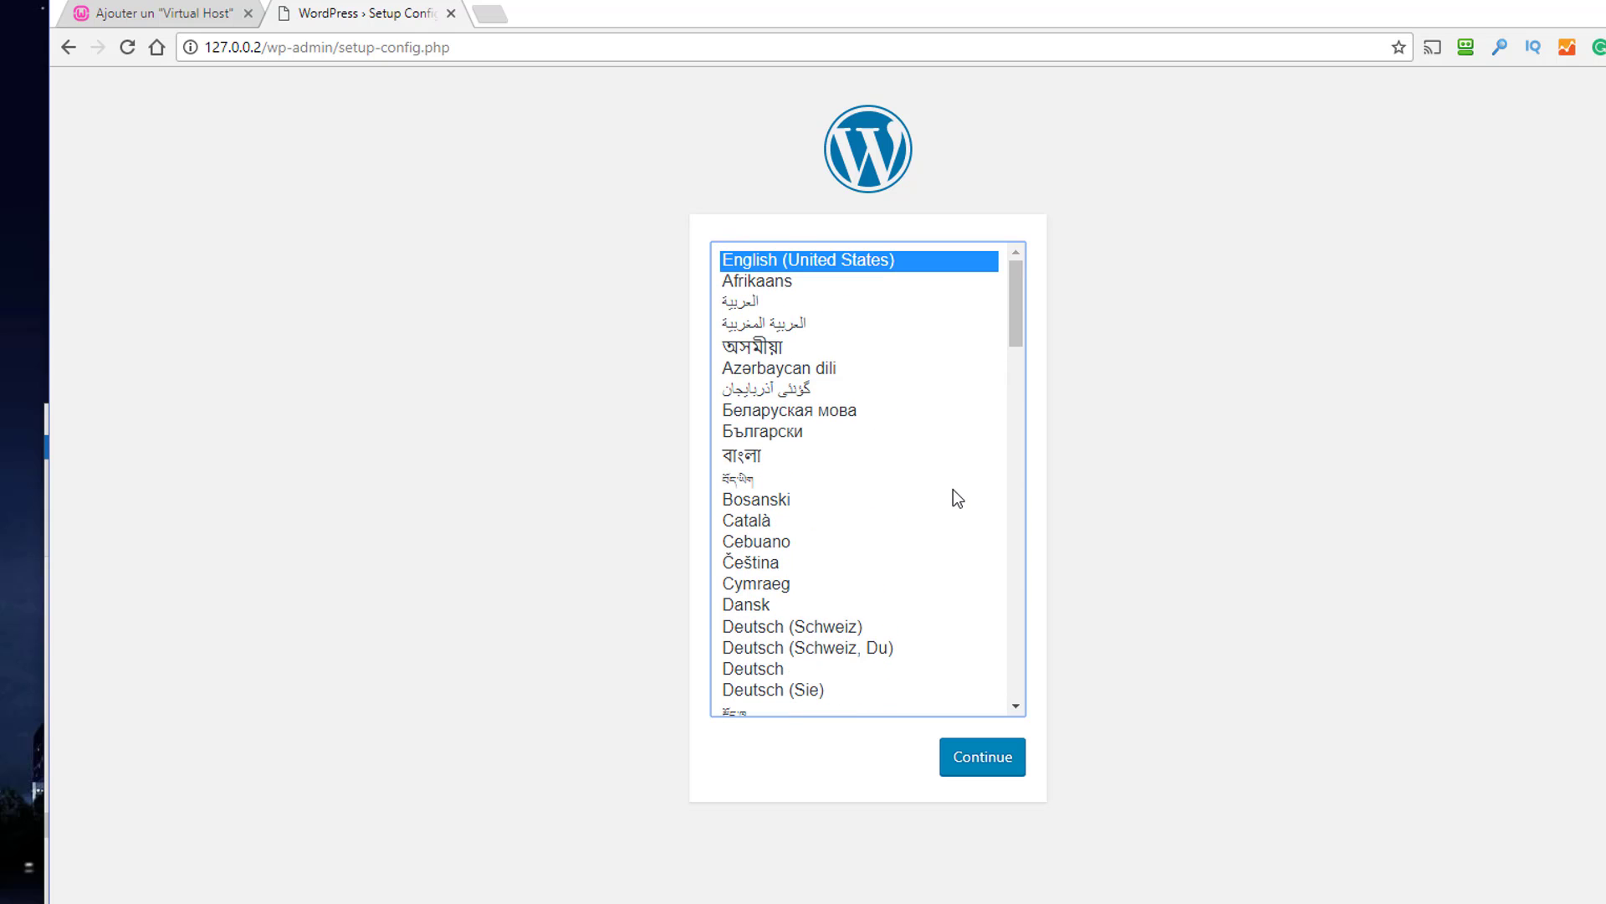
scroll(952, 489, down, 5)
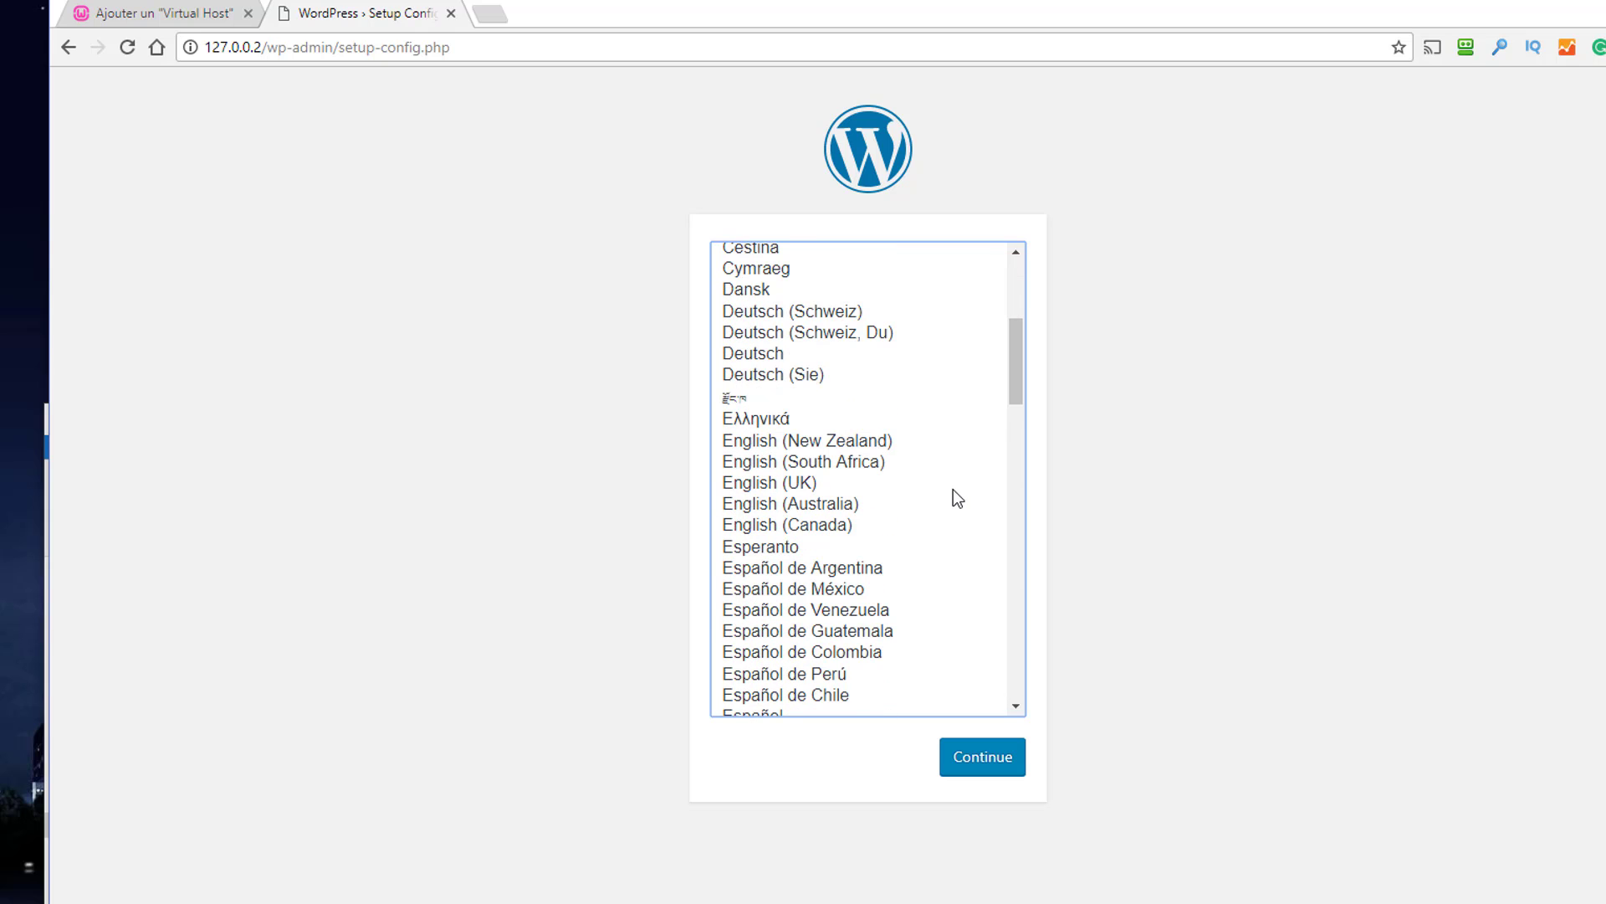
scroll(953, 488, up, 5)
scroll(953, 489, down, 2)
scroll(952, 488, down, 2)
click(815, 483)
click(977, 761)
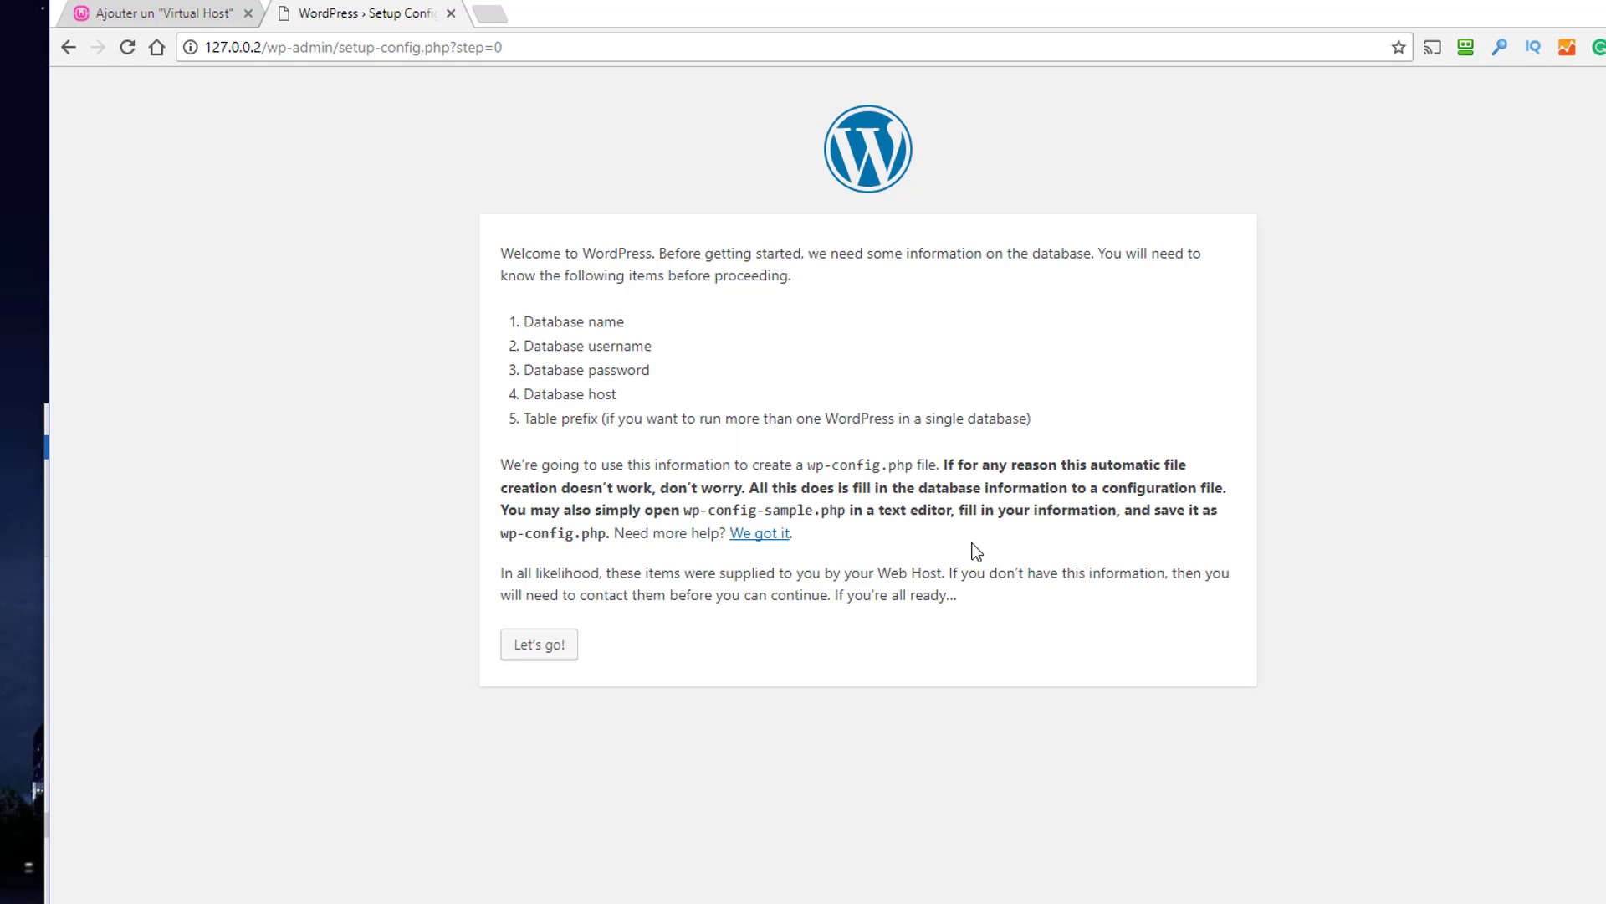
- Begin setup and replace the default database name with wp1 and username with root
click(539, 644)
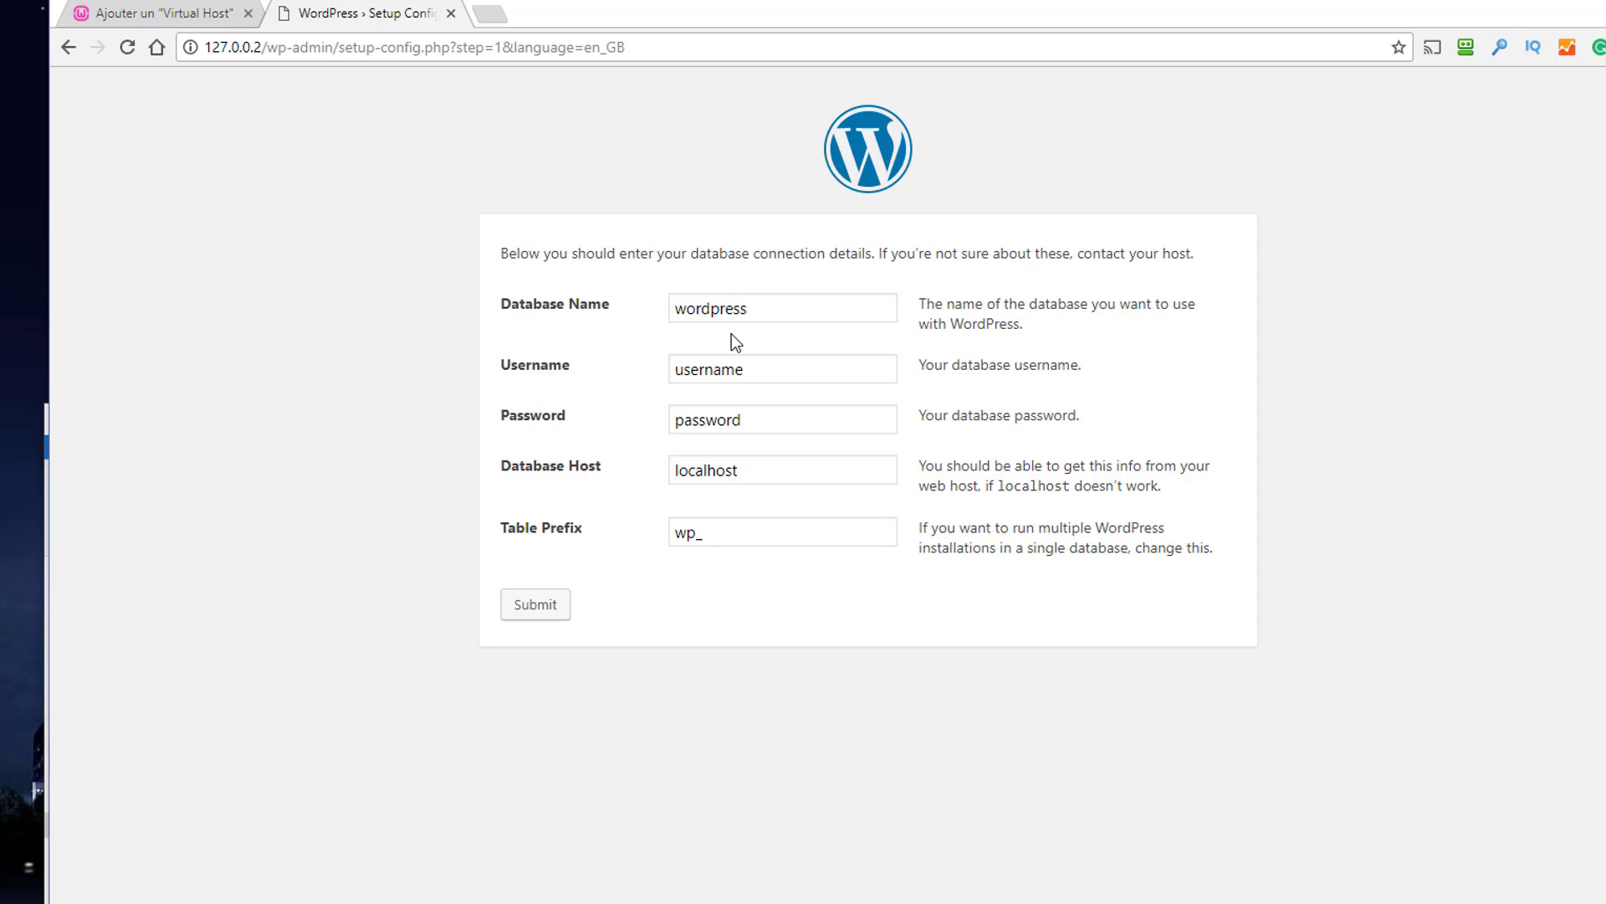
click(772, 308)
drag(772, 309, 545, 311)
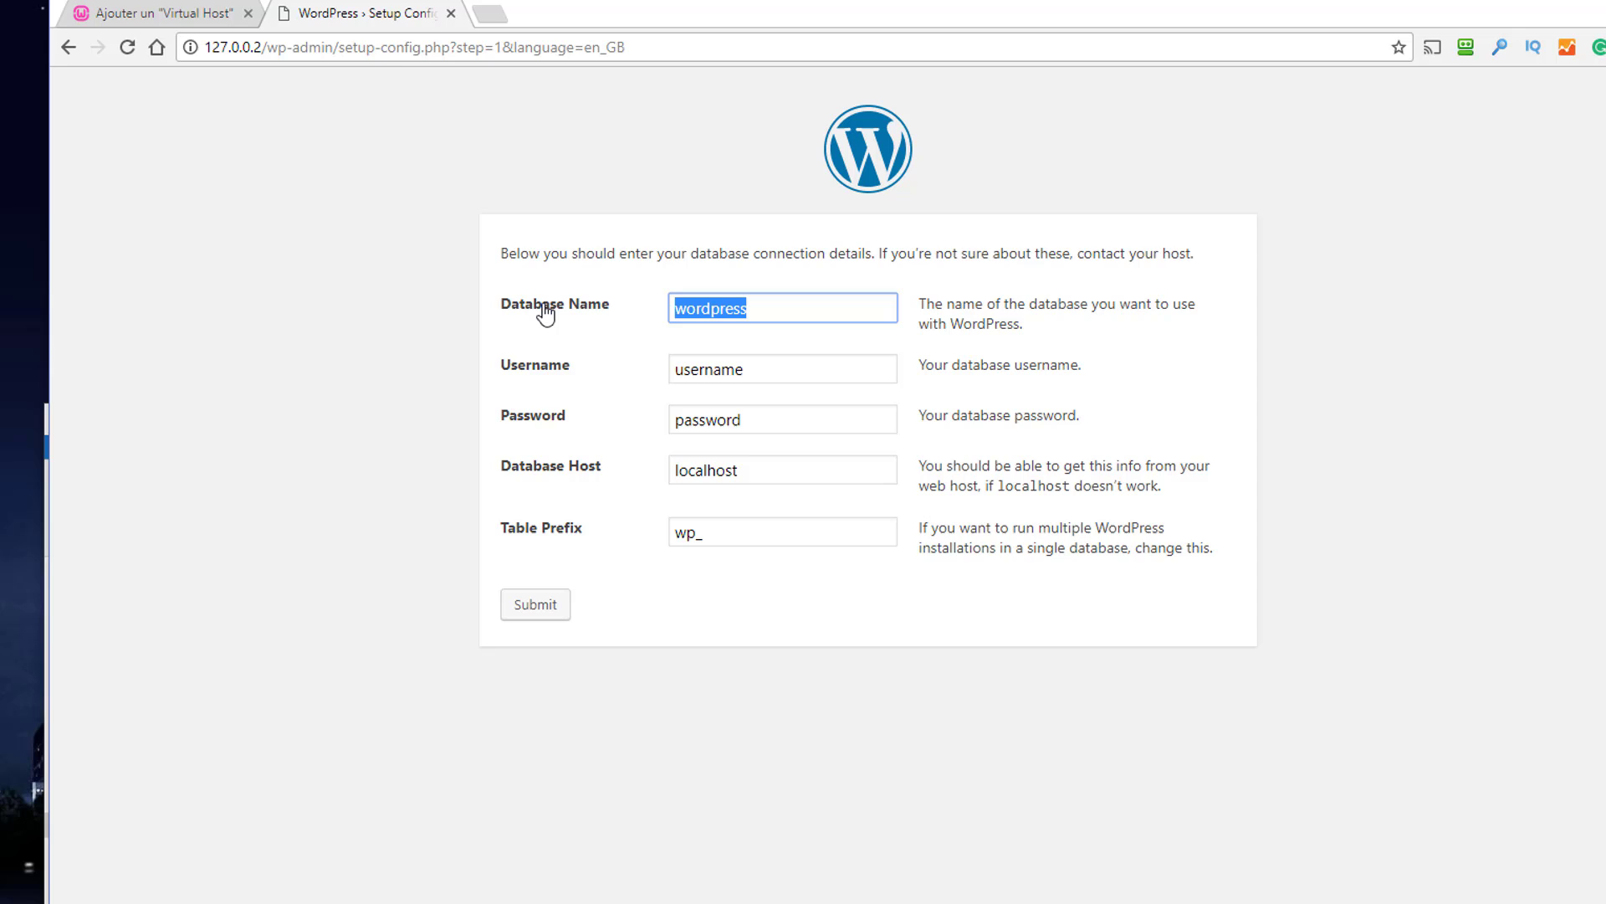
text(wp1)
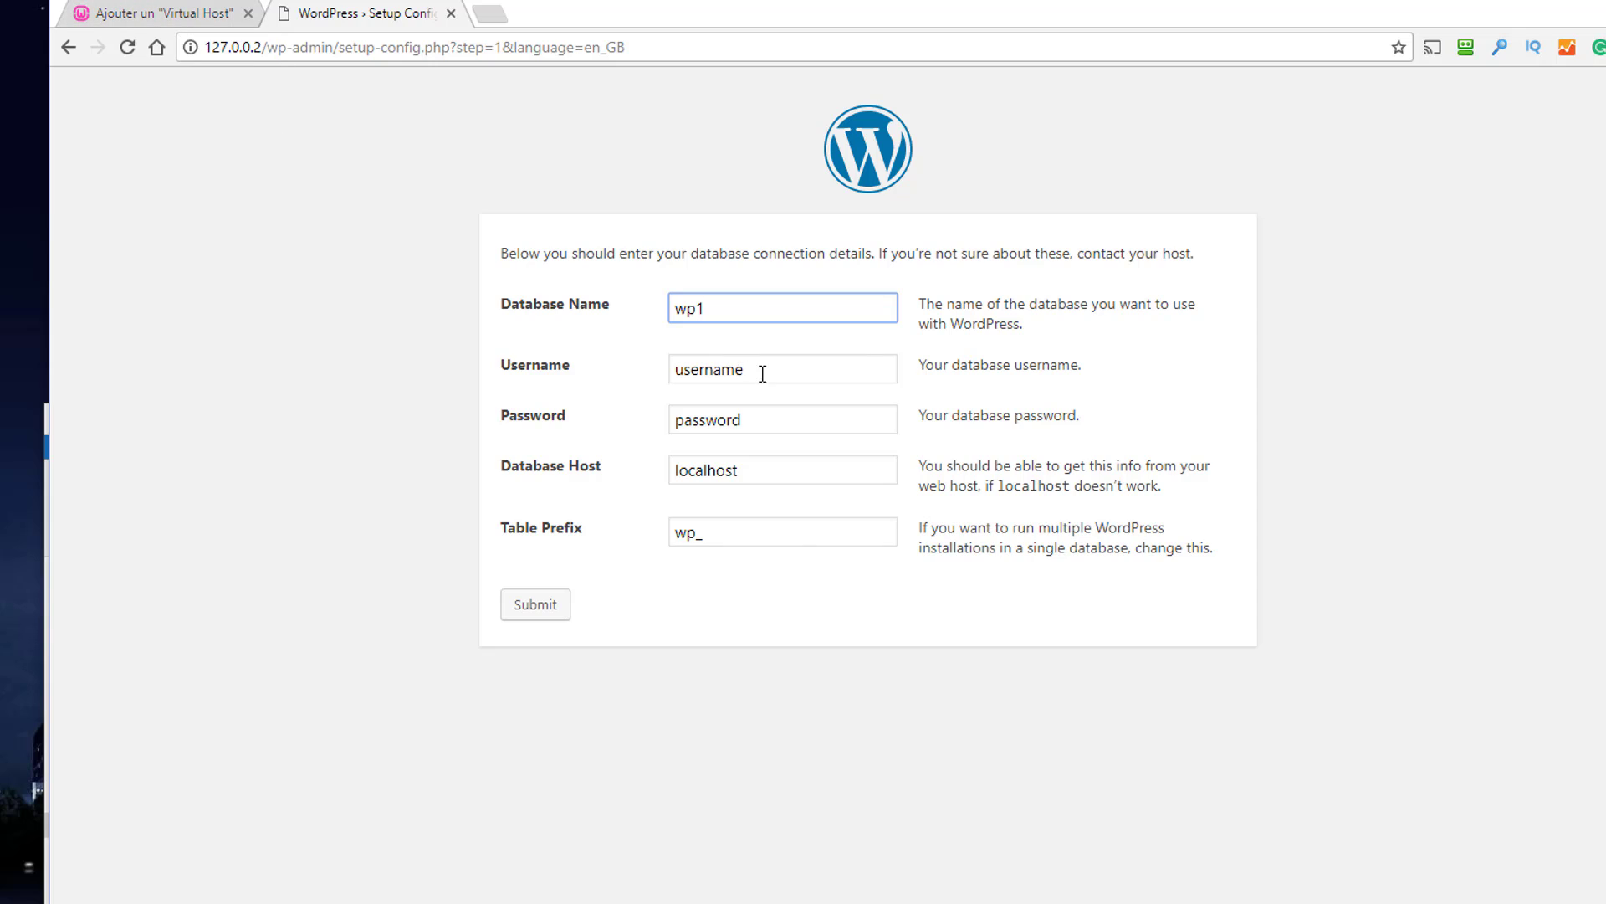
drag(763, 372, 539, 343)
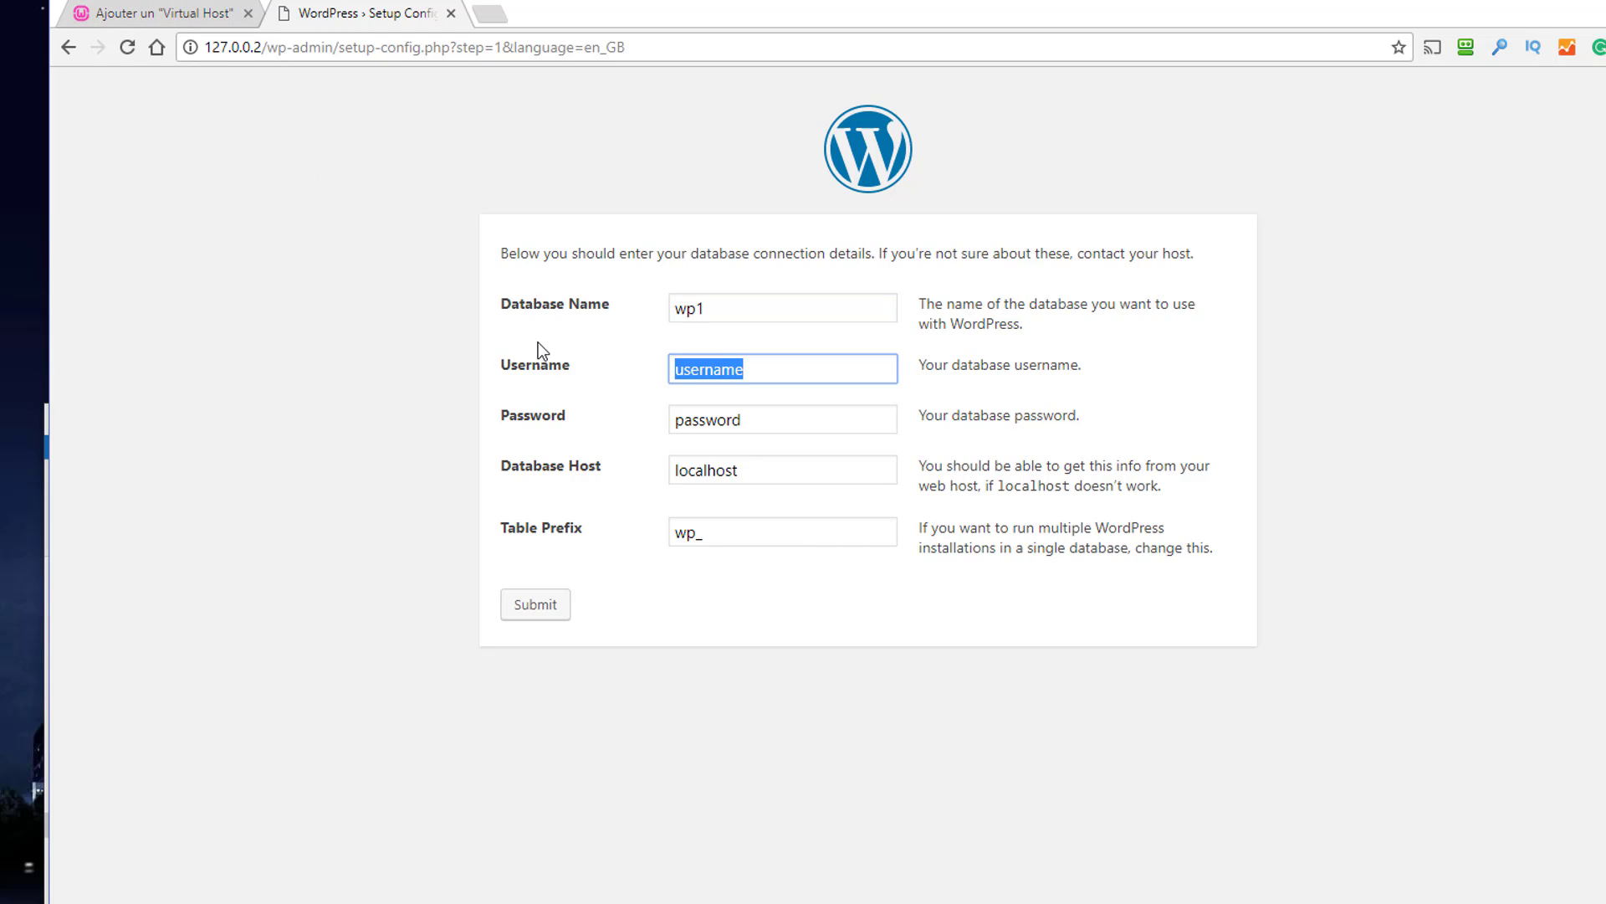
text(root)
- Clear the password, set host 127.0.0.2 and submit the connection details
key(Tab)
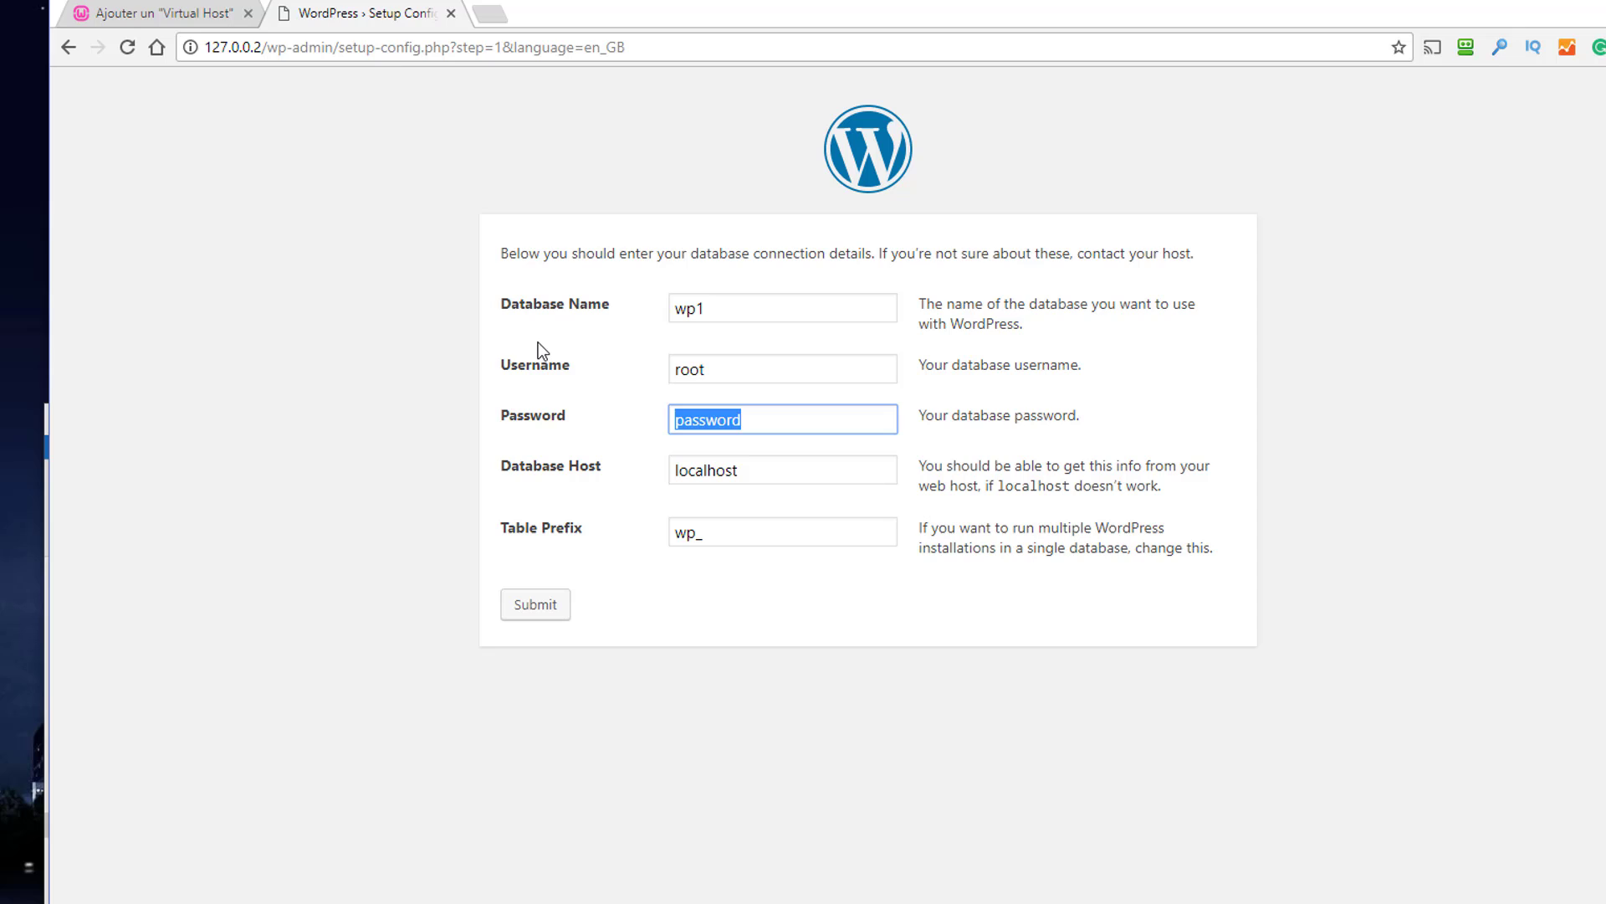
key(BackSpace)
key(Tab)
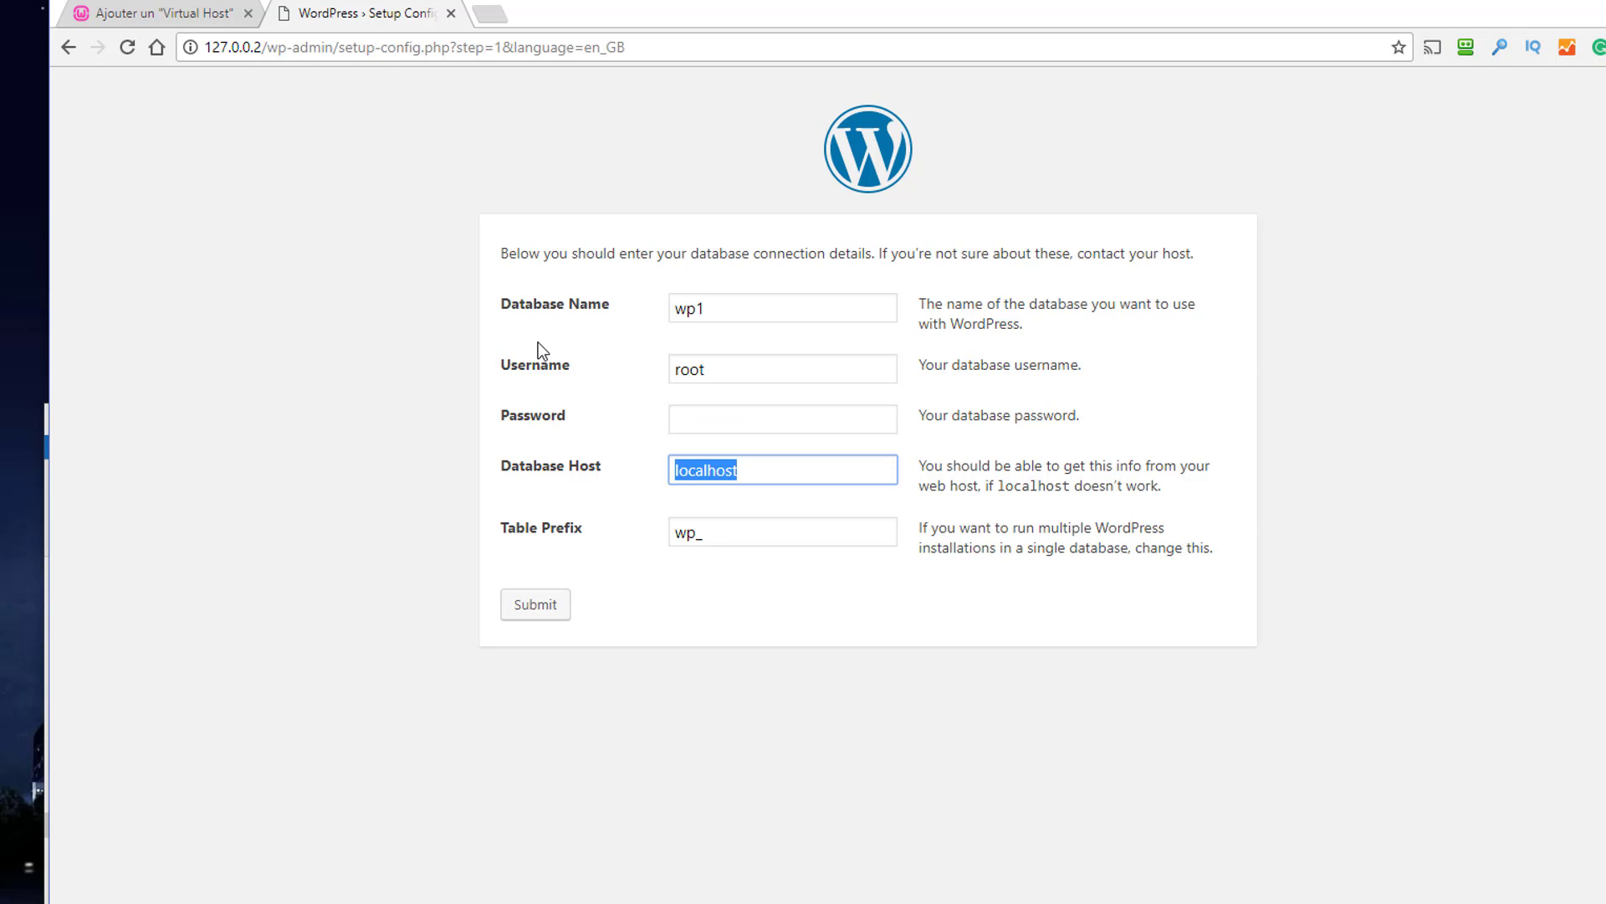
text(127.0)
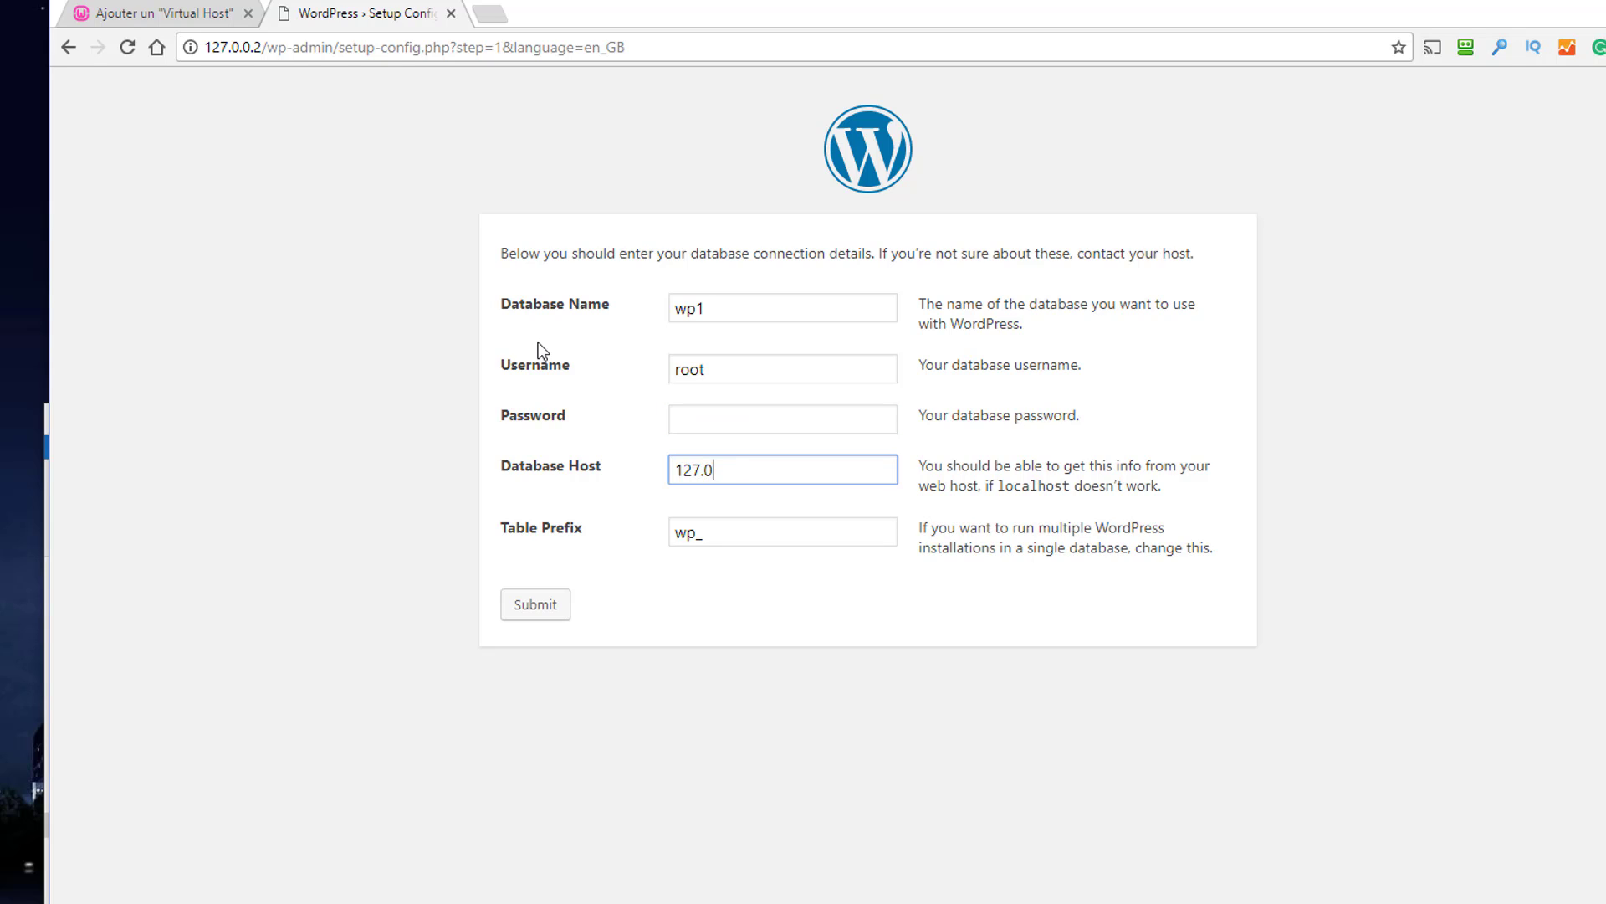
text(.0.2)
key(Tab)
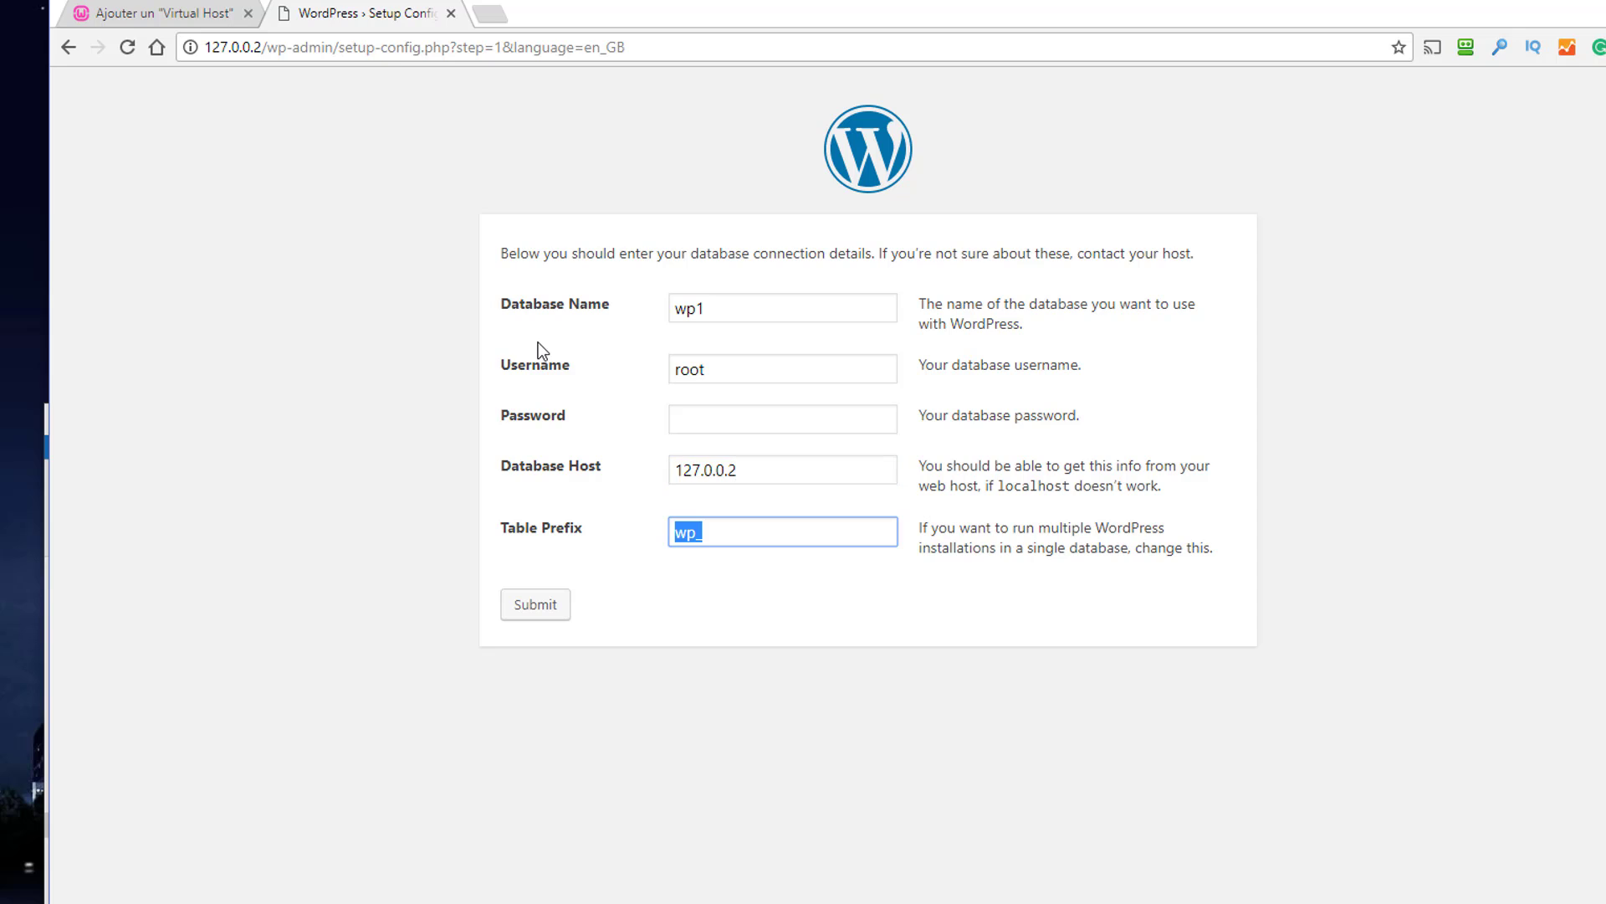
click(534, 603)
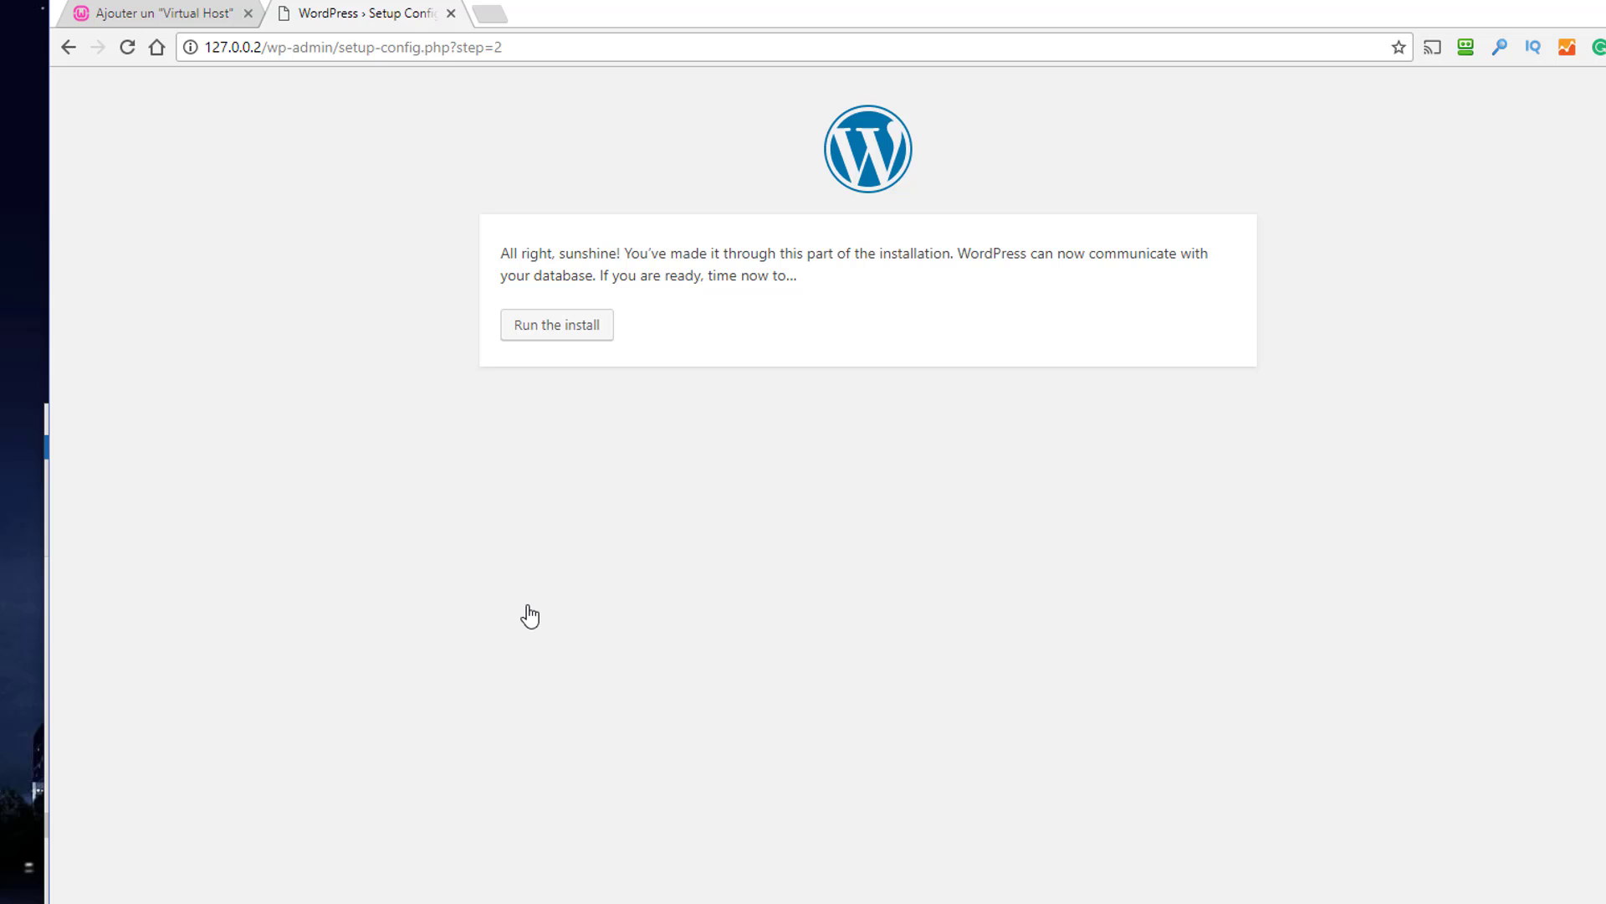
click(576, 328)
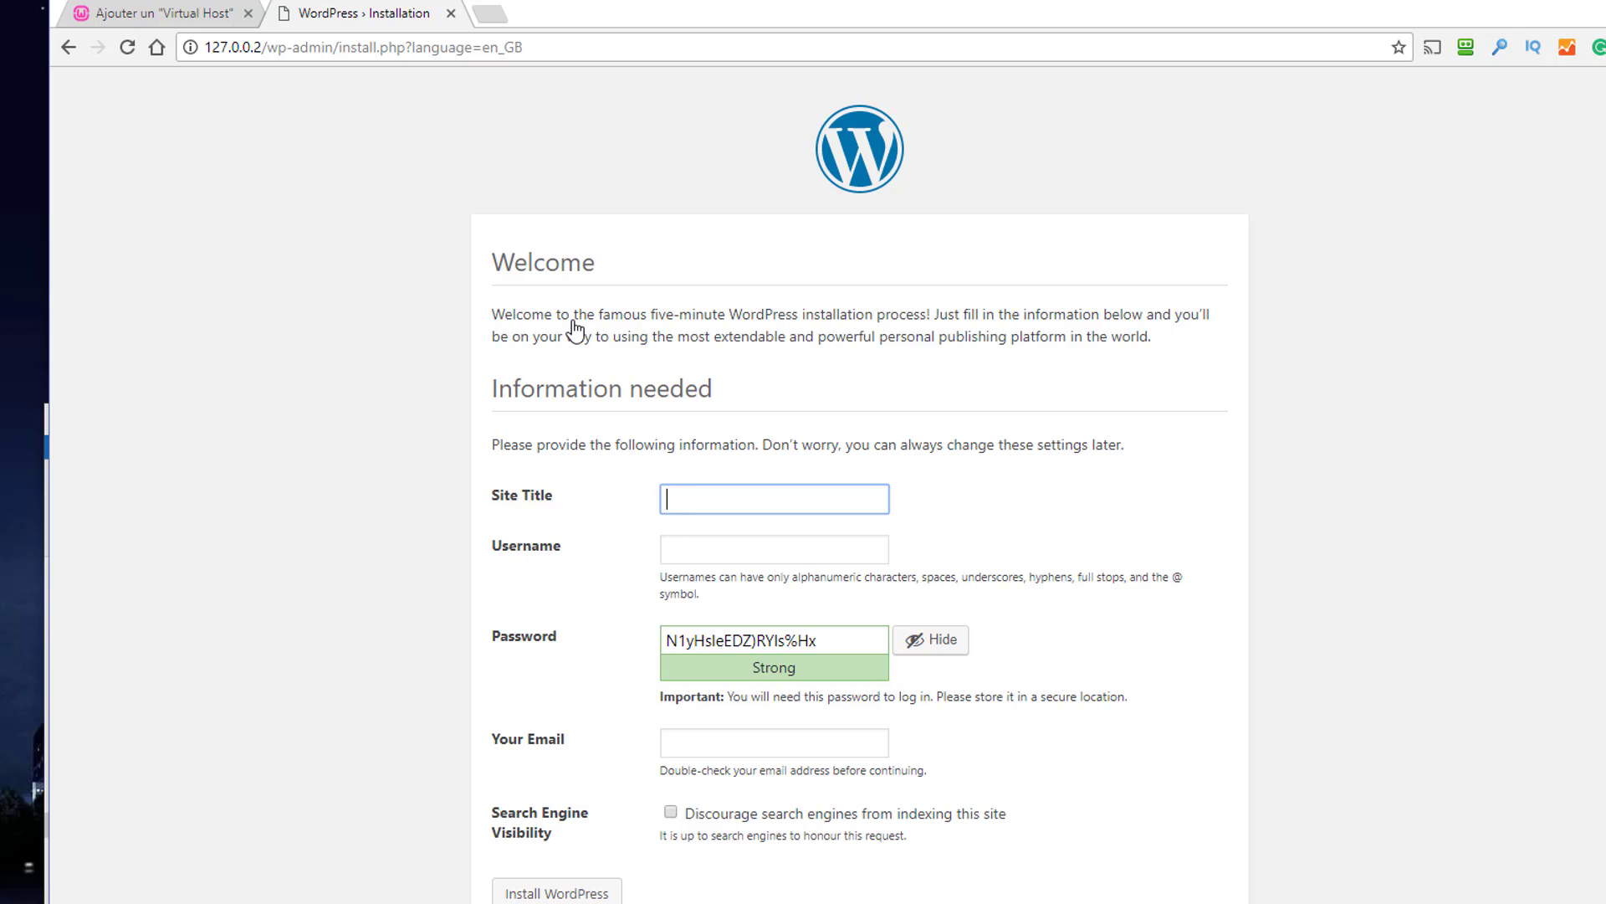
text(my site)
key(Tab)
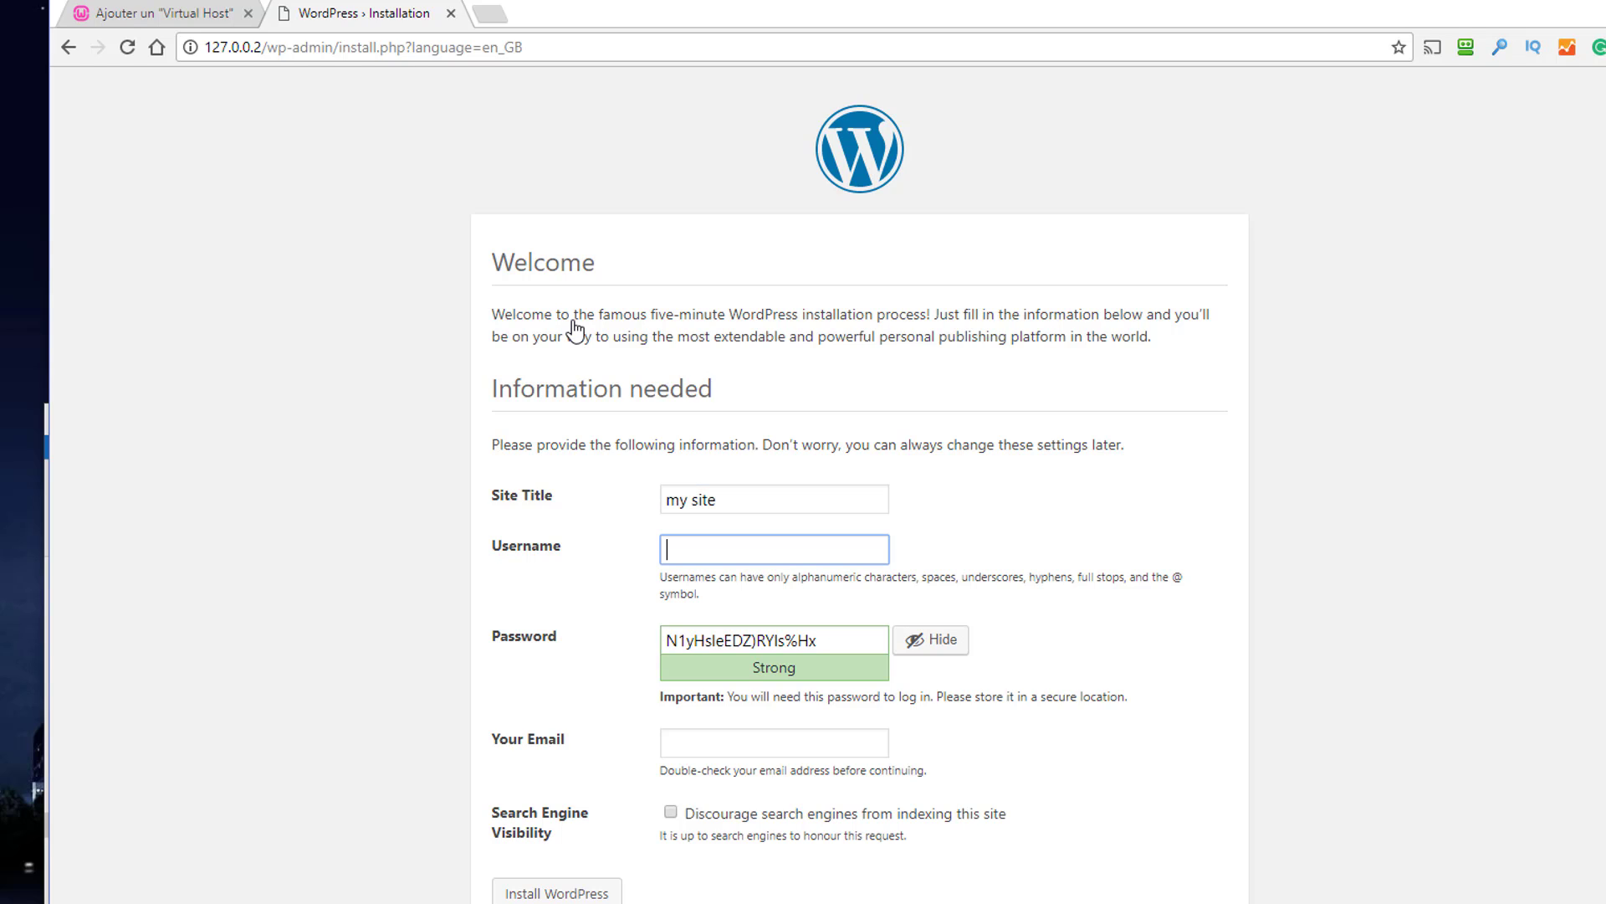
text(ad)
text(min)
key(Tab)
text(admin)
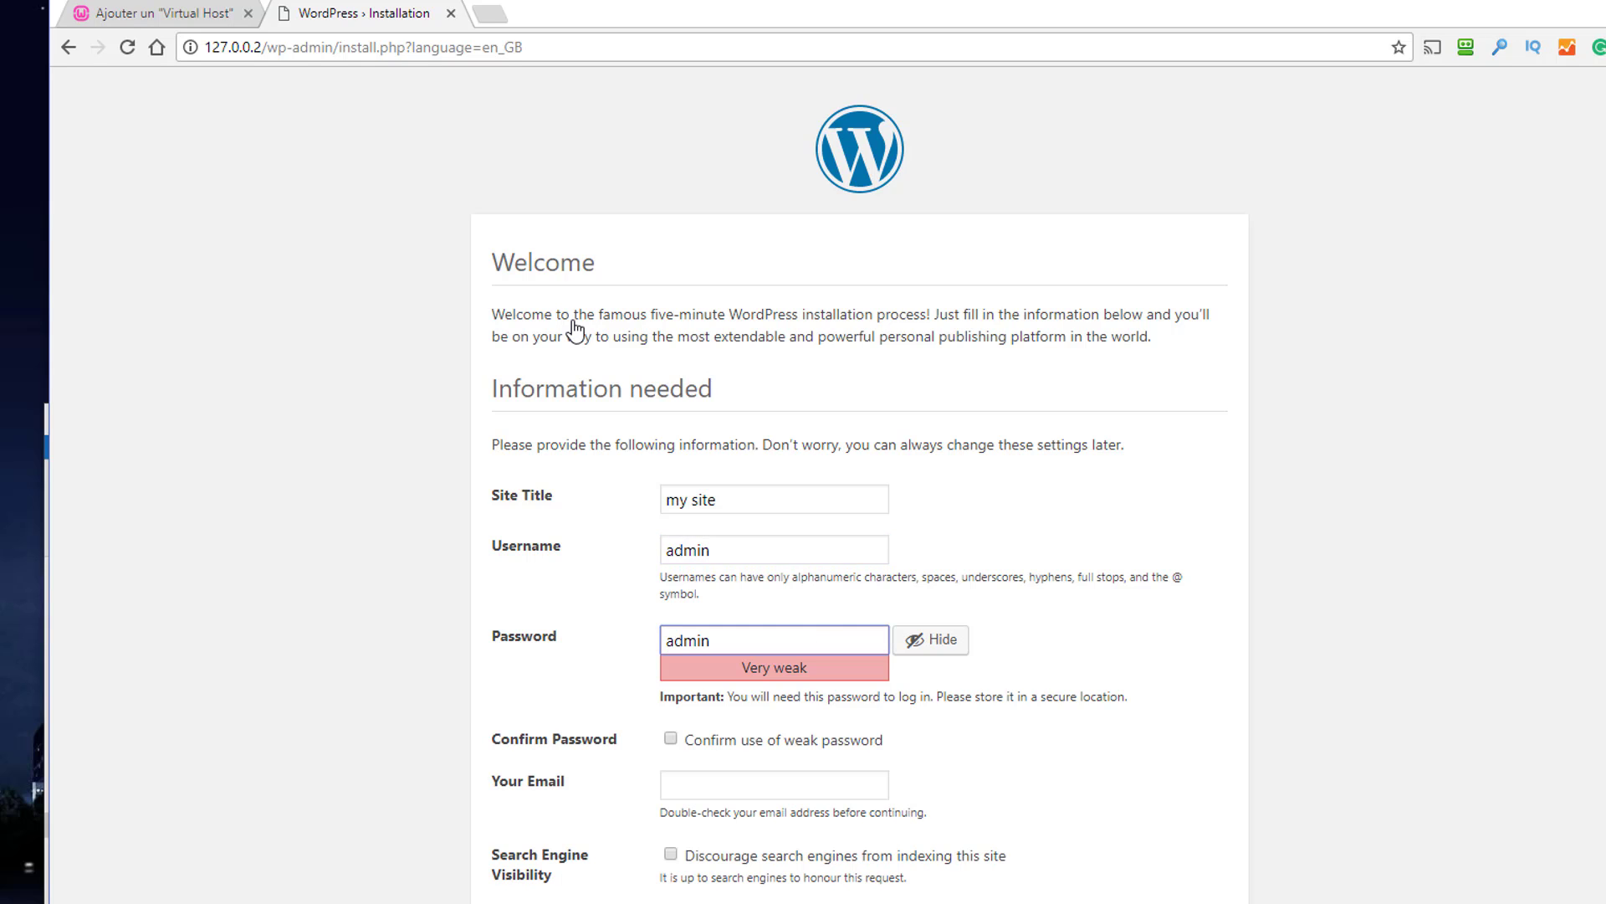
key(Tab)
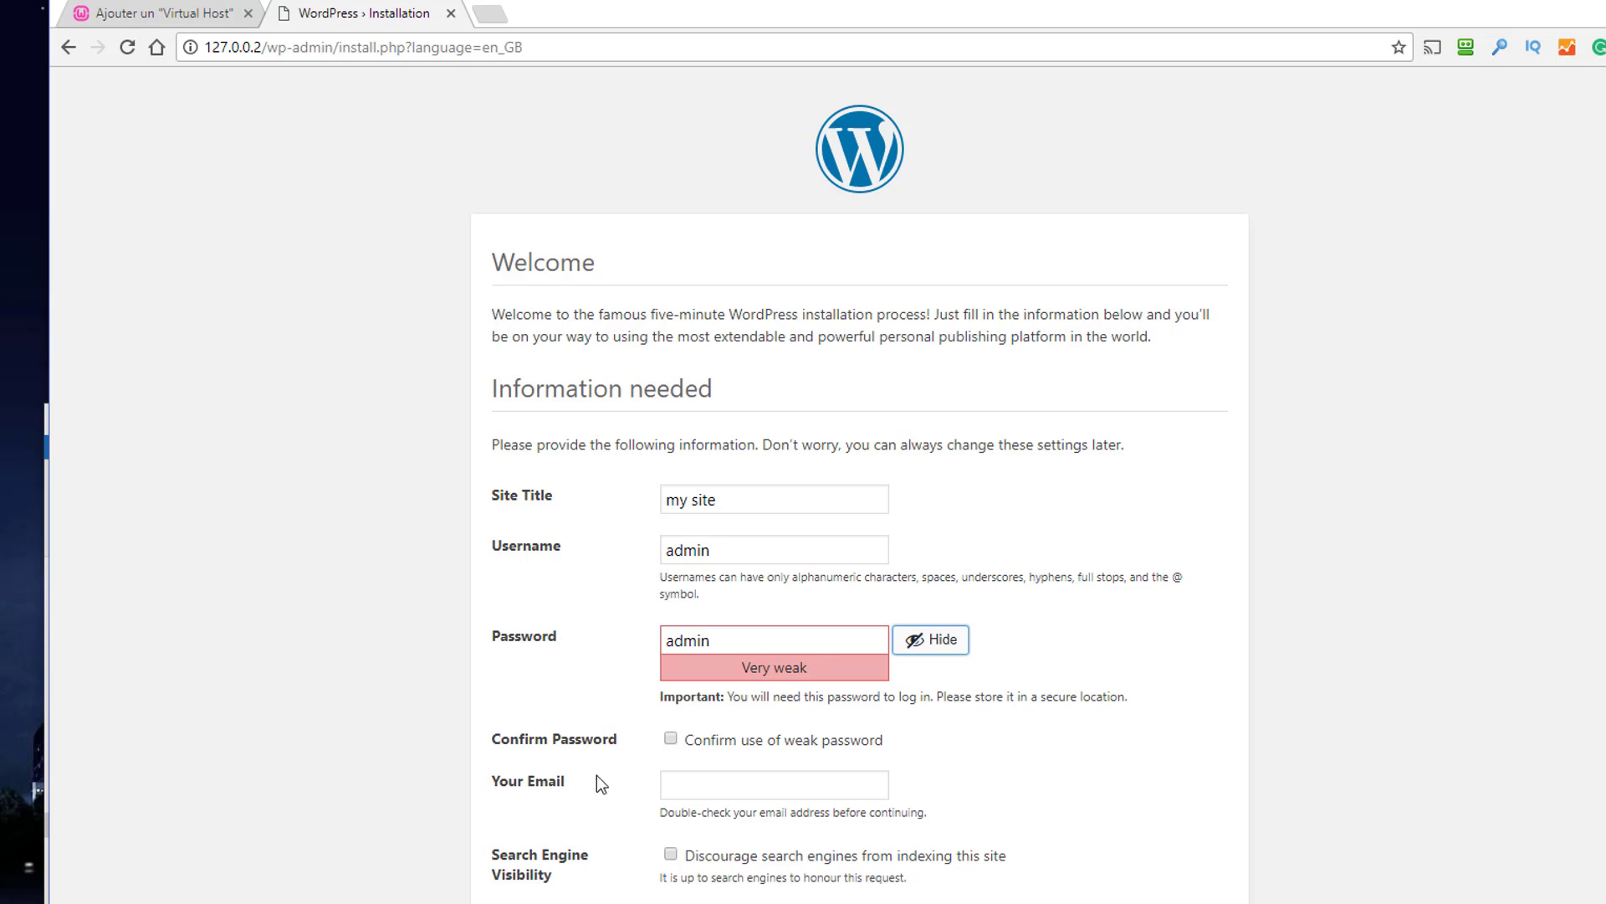
click(672, 738)
click(693, 783)
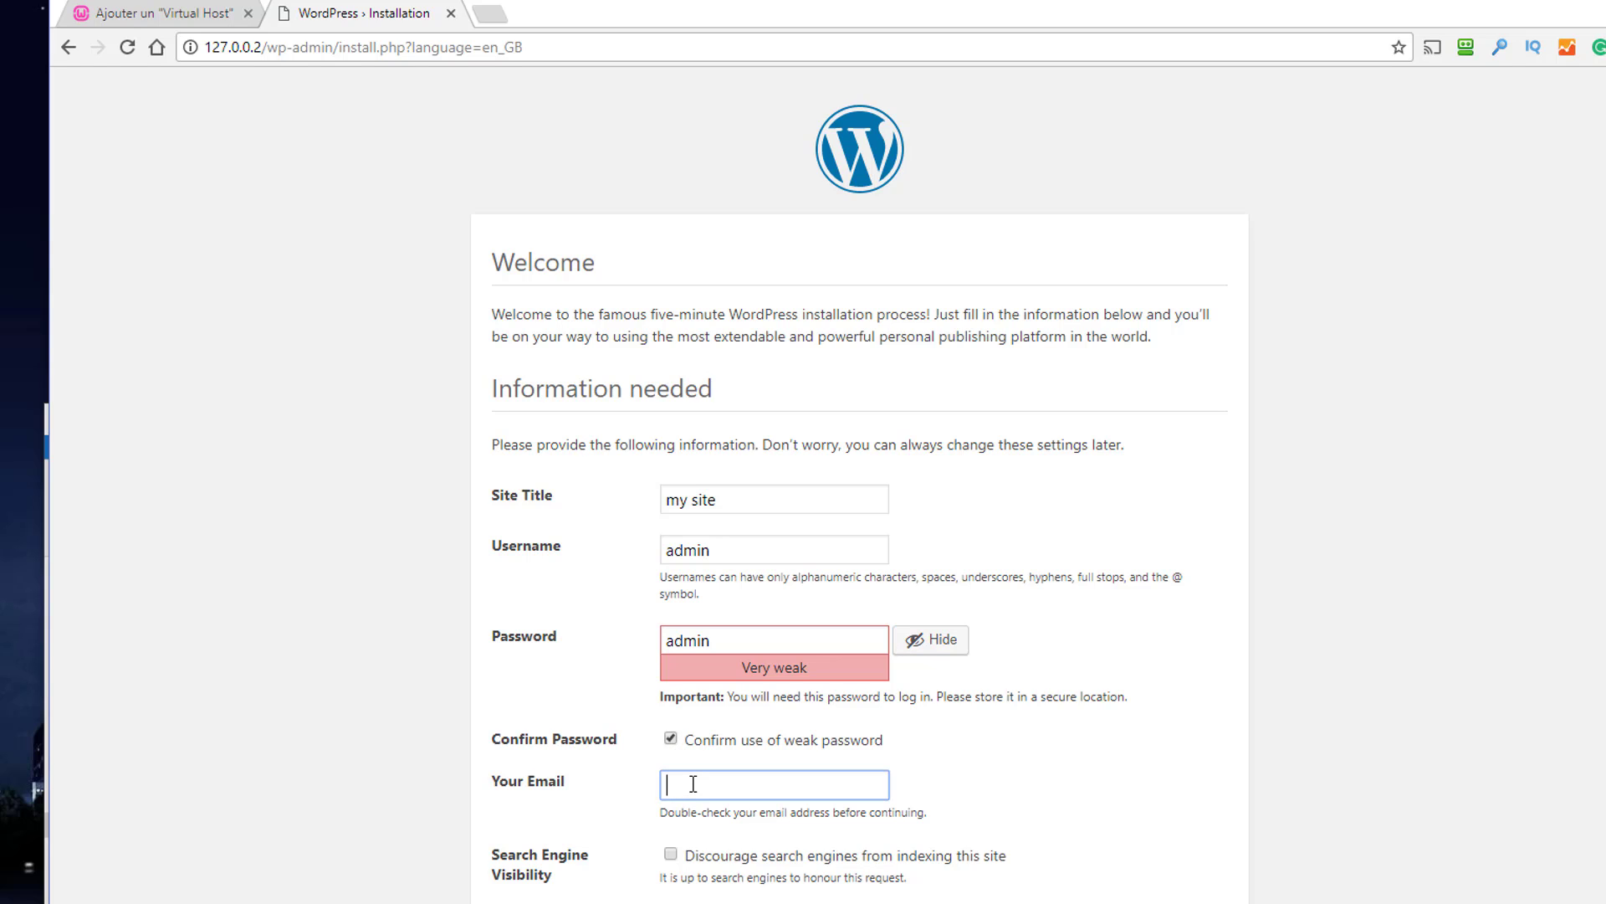
text(me)
text(@this)
text(.com)
scroll(596, 804, down, 1)
- Install WordPress, decline the RoboForm save prompt and go to the login page
click(590, 891)
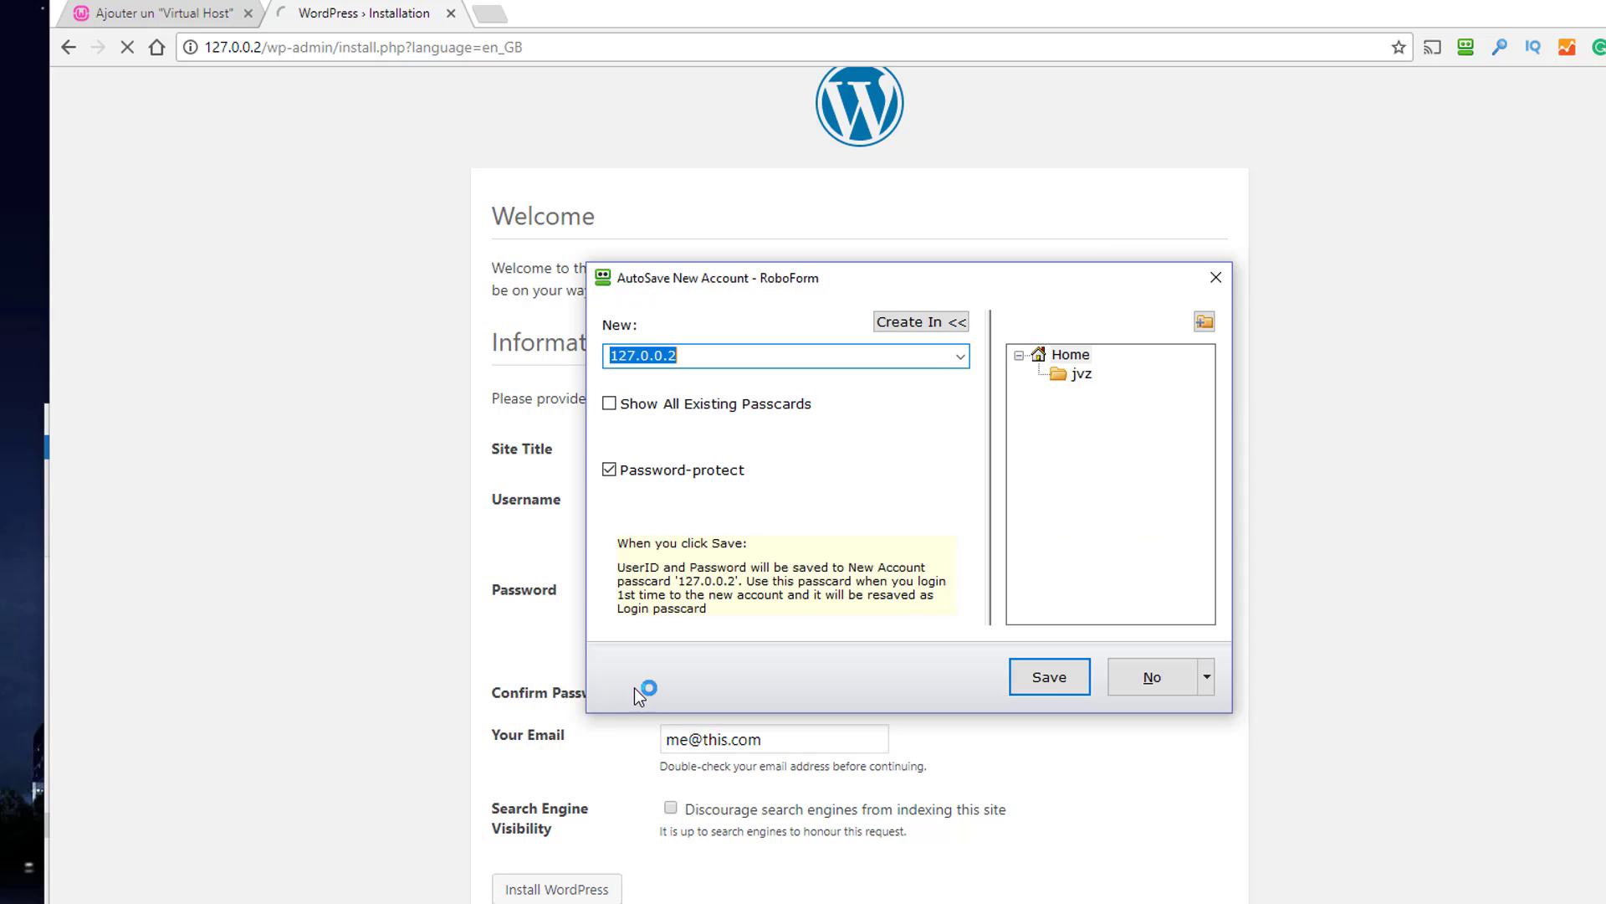
click(1146, 679)
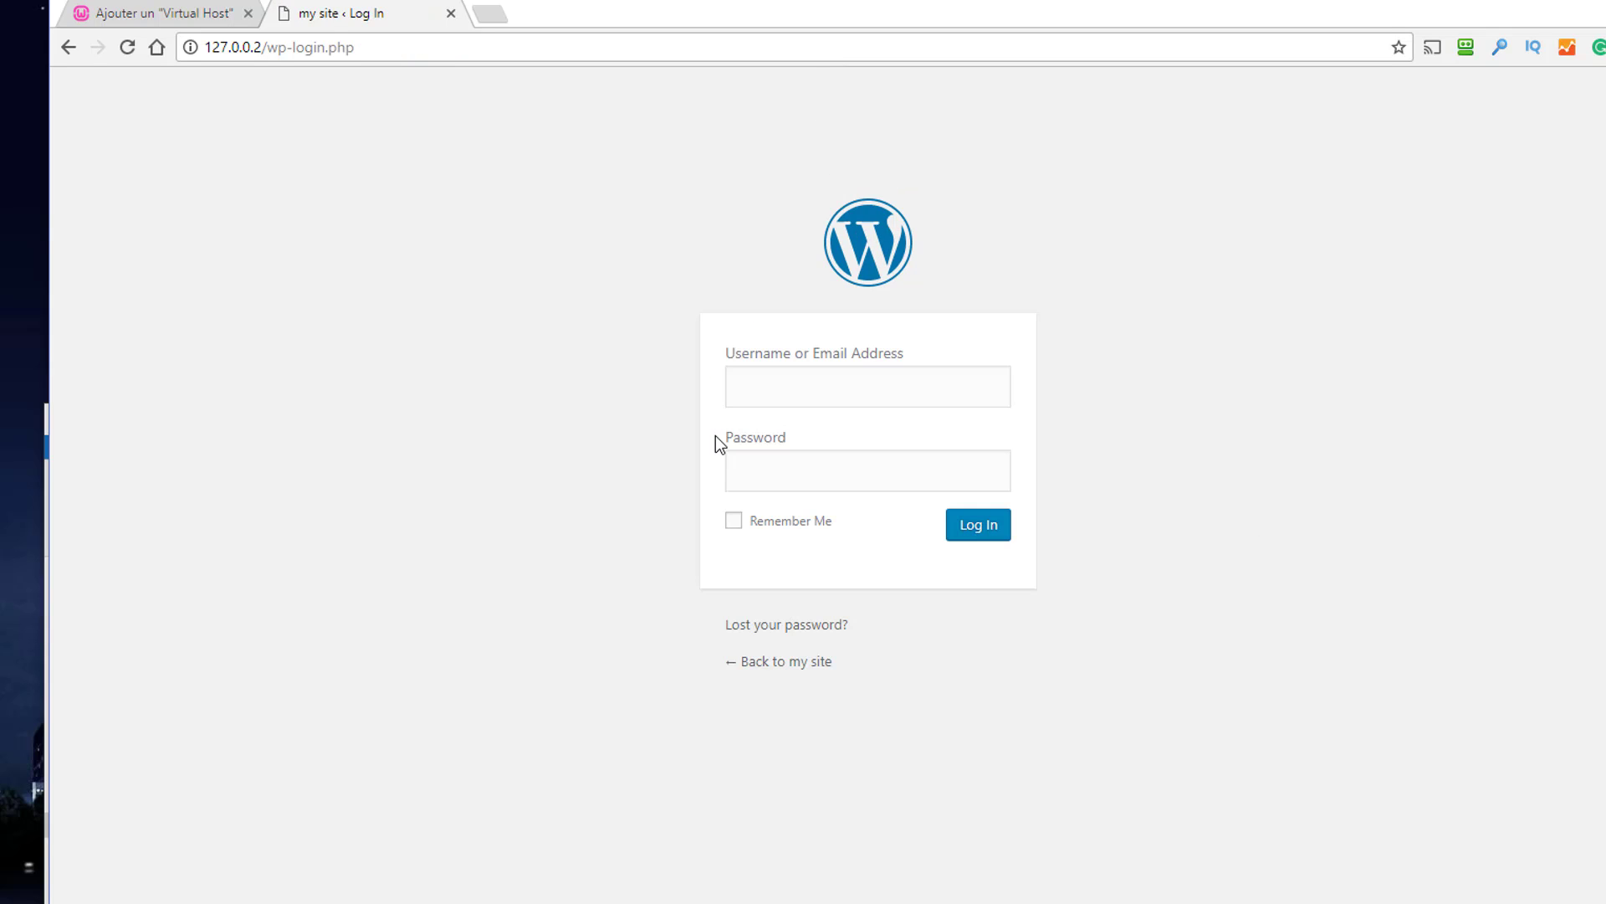
click(767, 382)
text(admin)
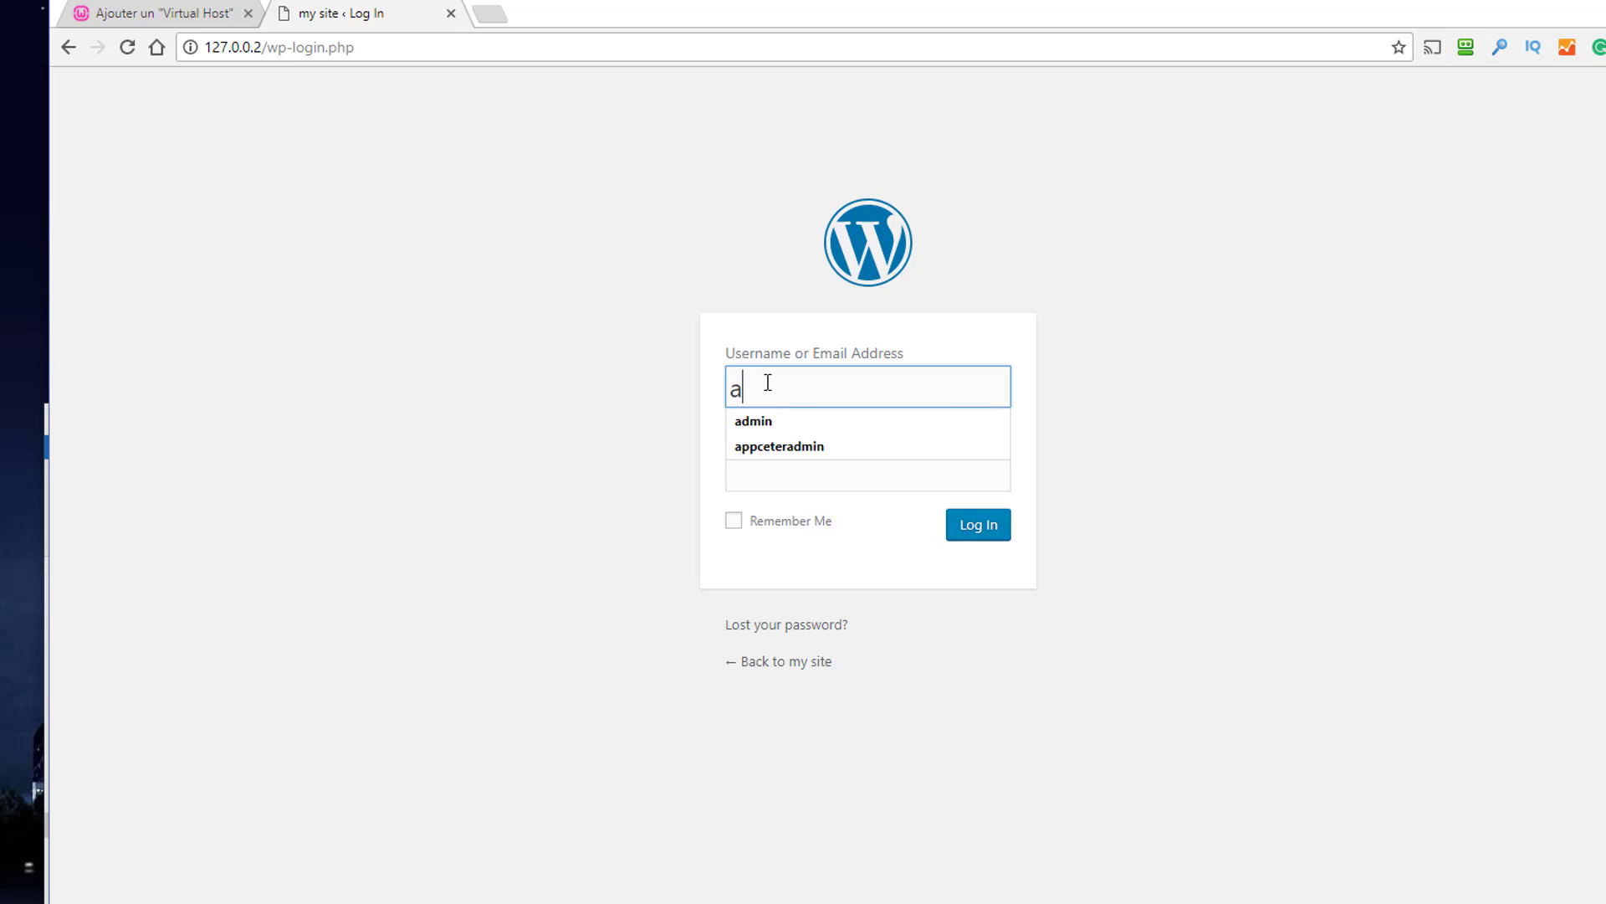
- Log in as admin with password admin and Remember Me ticked
key(Tab)
text(admin)
key(Tab)
key(space)
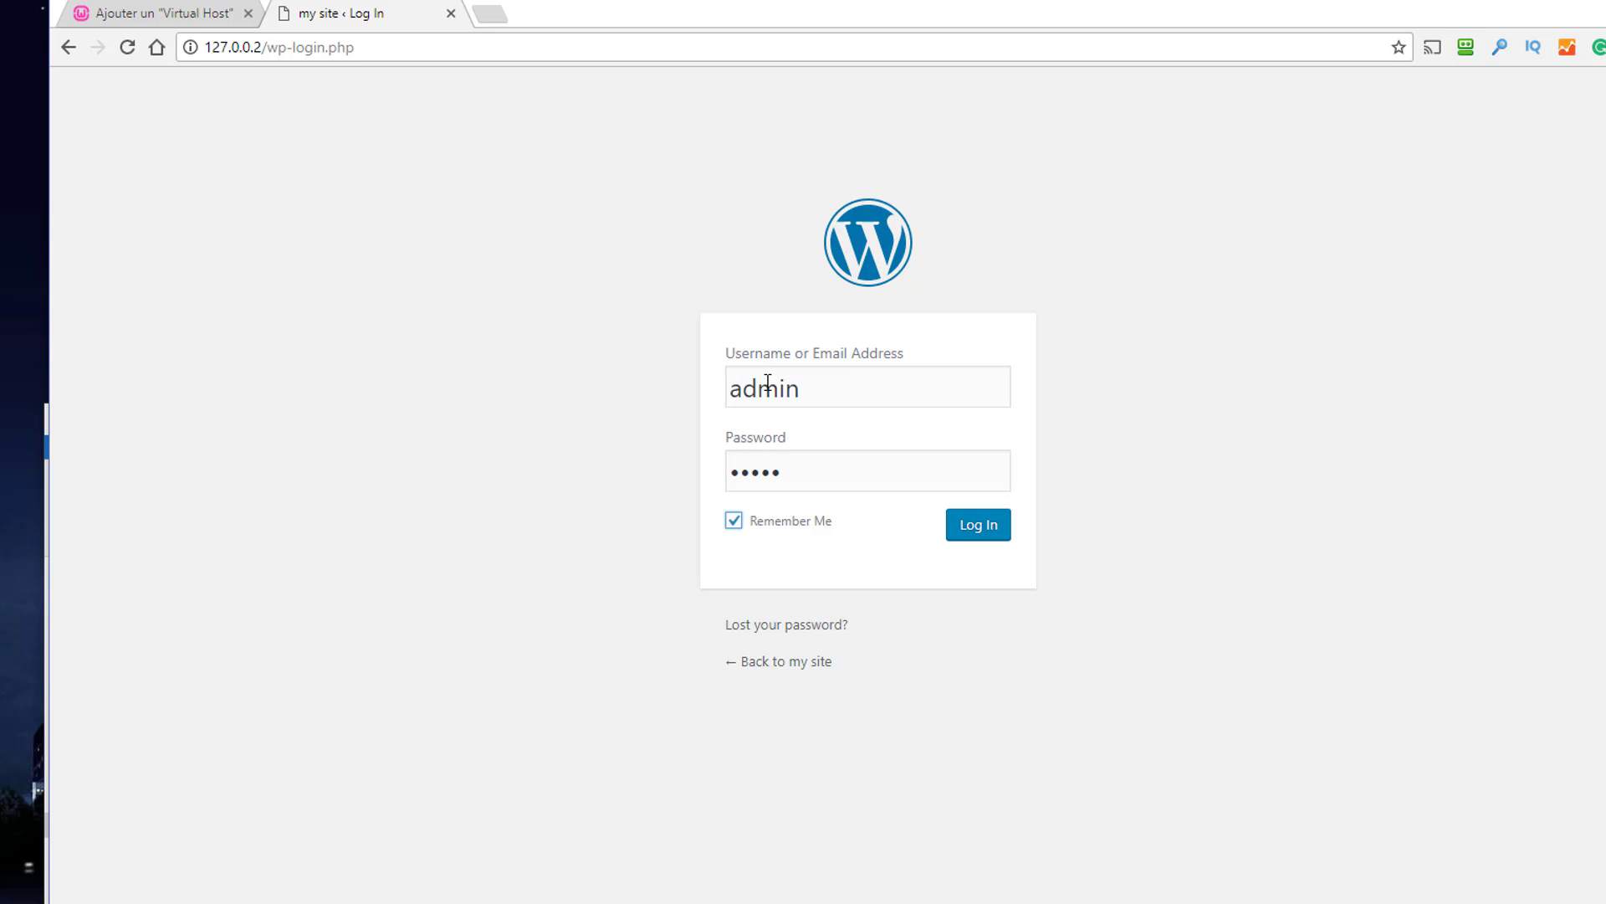
key(Return)
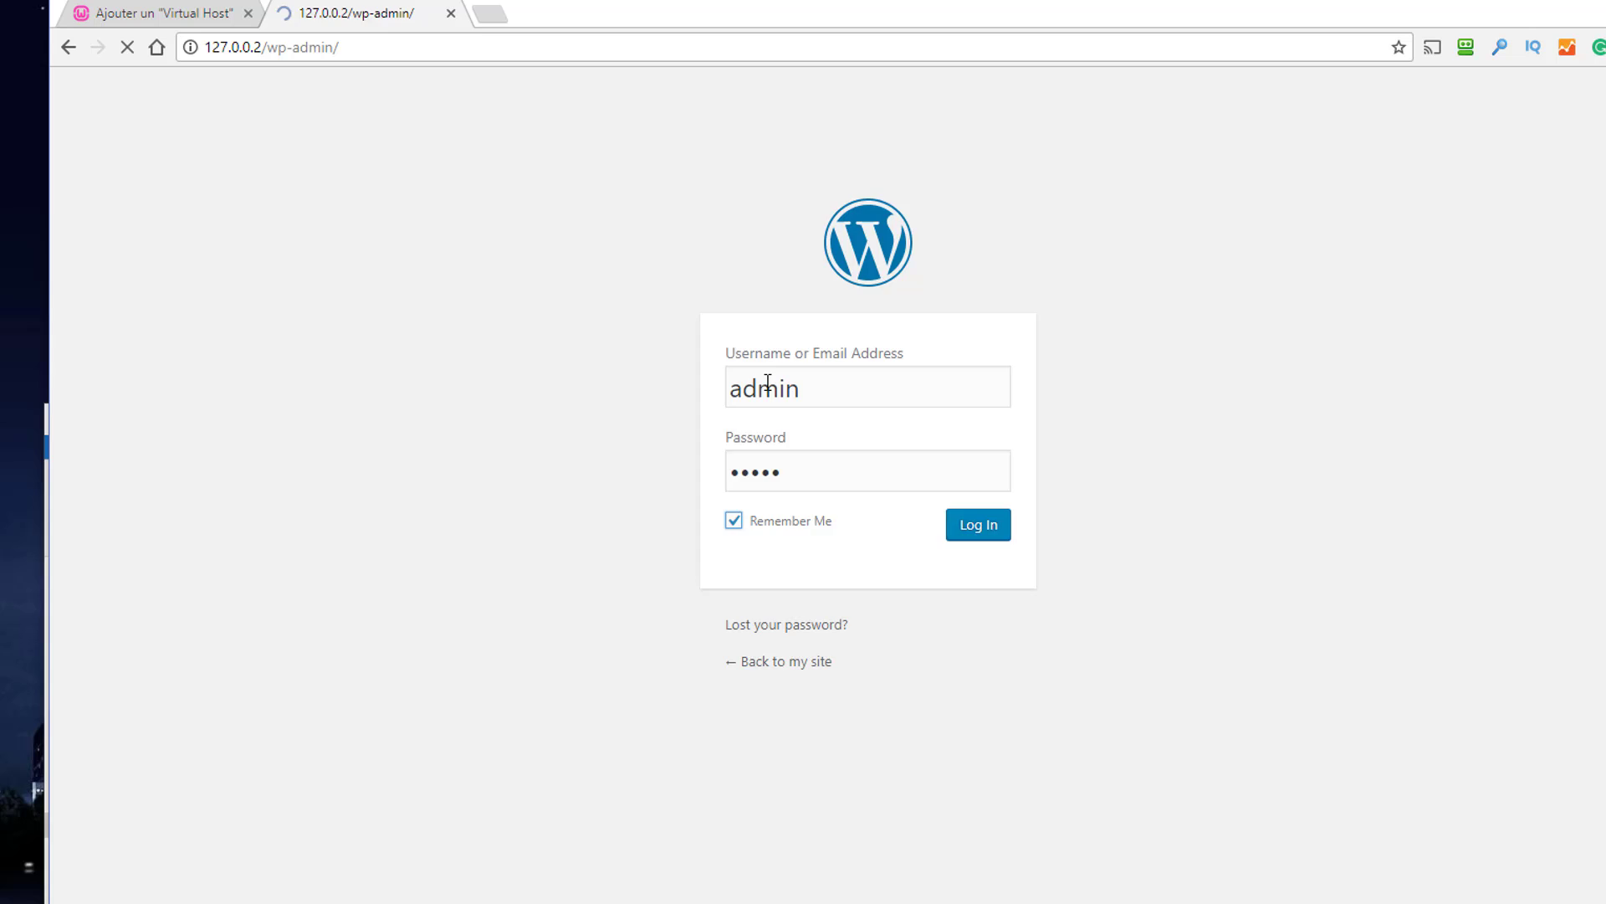